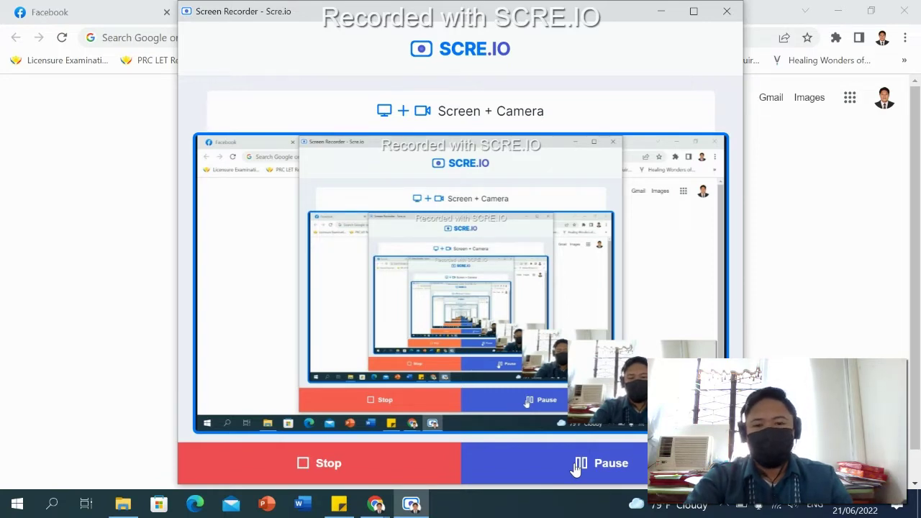
Step: Load the Google homepage in the existing browser window
click(810, 144)
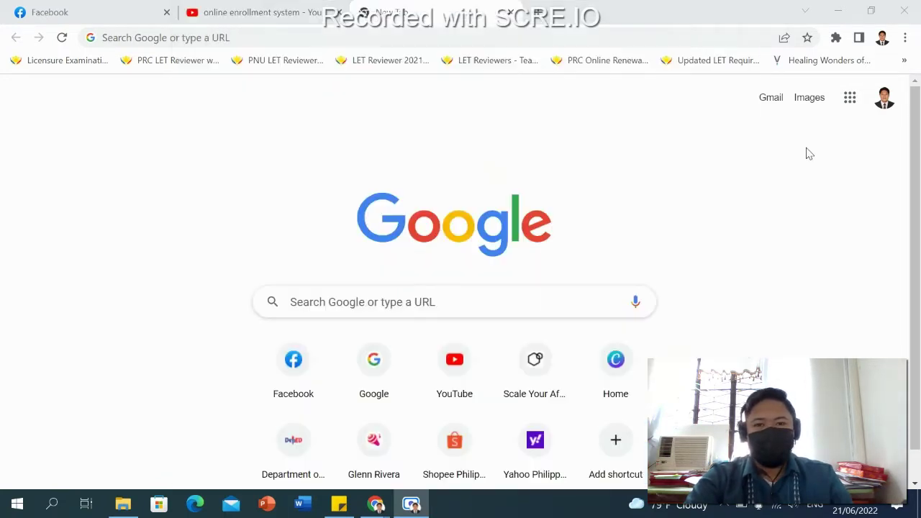
click(487, 36)
text(g)
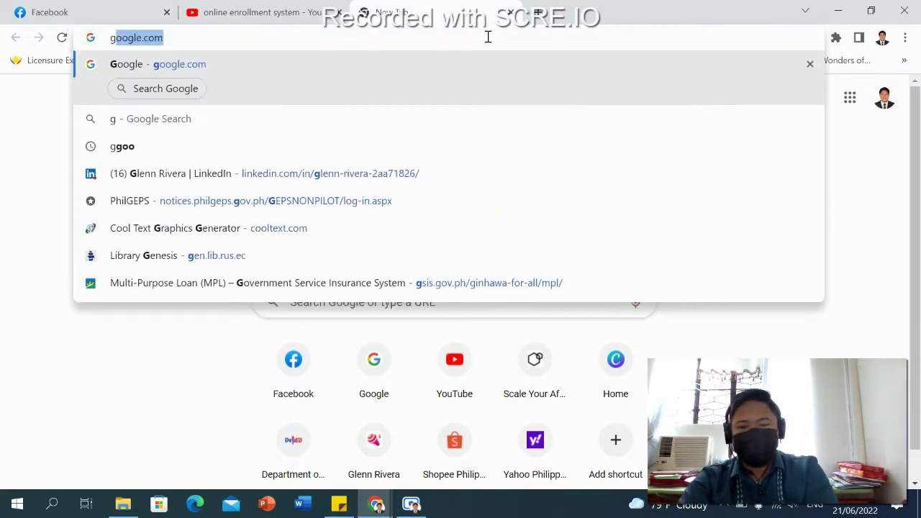
text(oo)
key(Return)
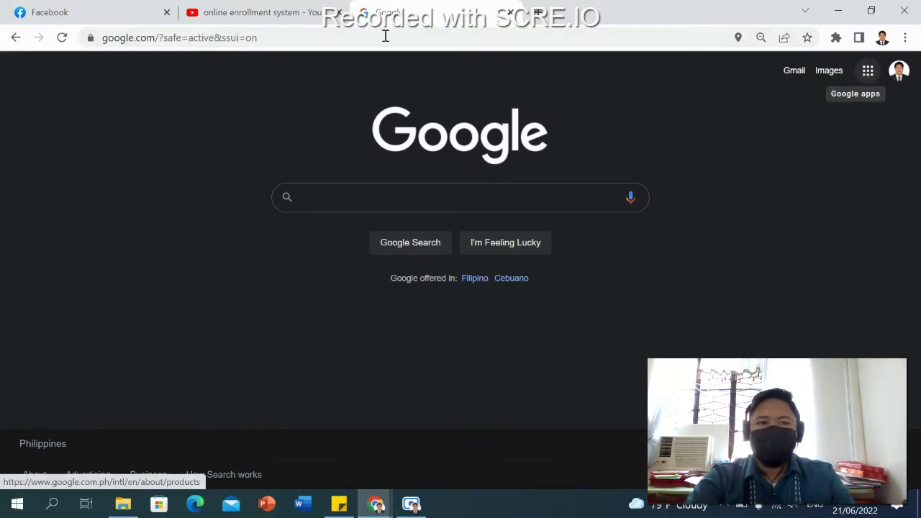
Step: Open a new maximized Chrome window under the MNCHS Enrollment profile
click(847, 16)
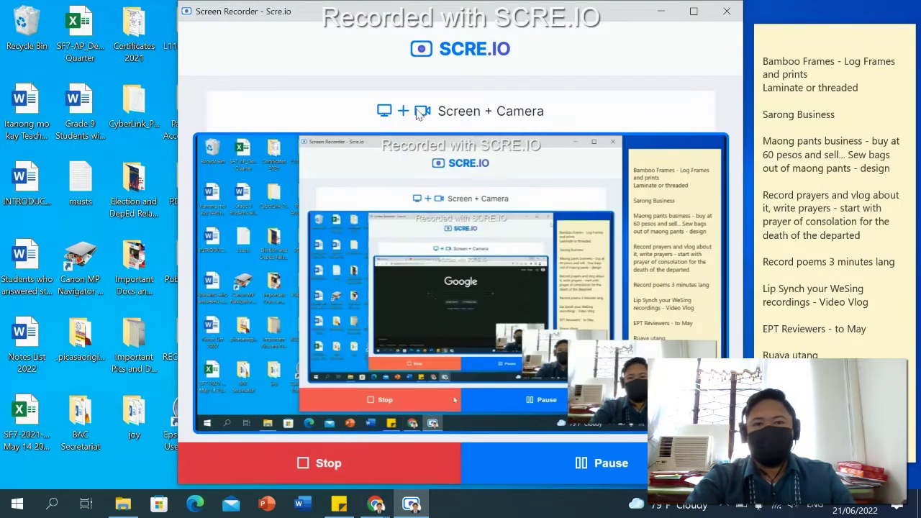
click(660, 11)
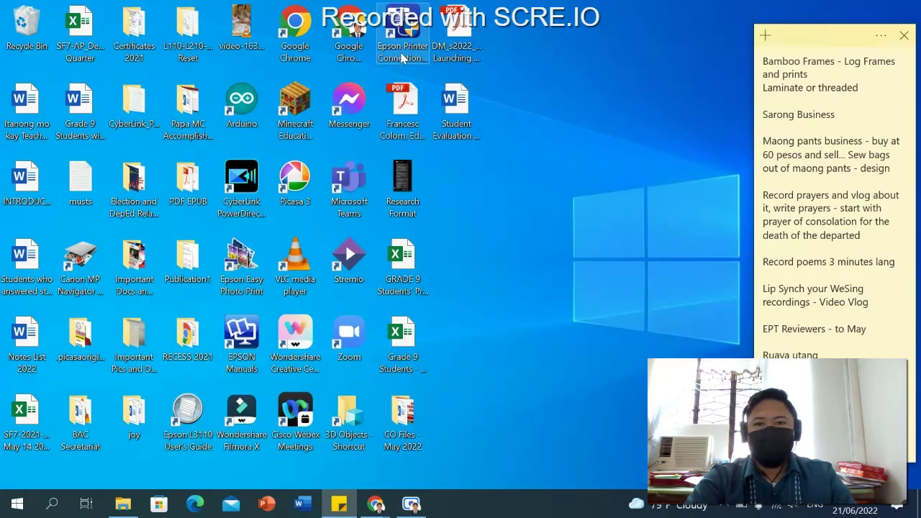
double_click(308, 32)
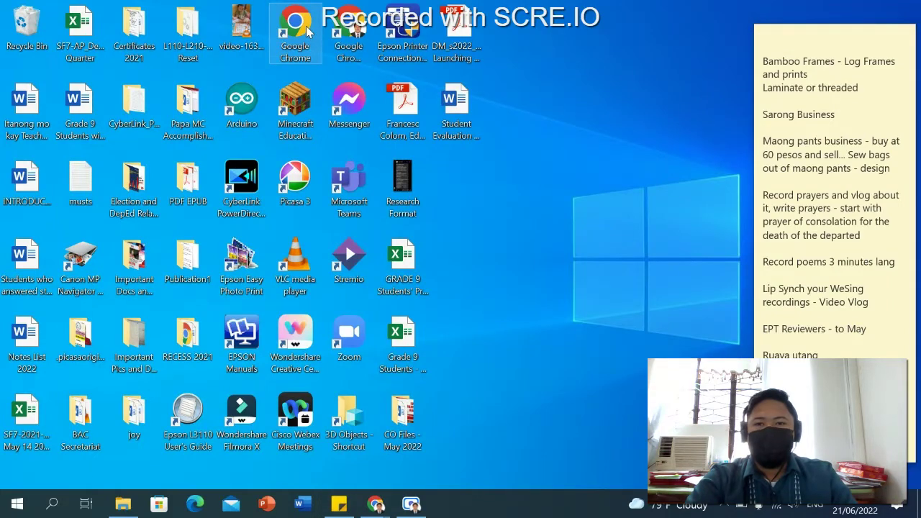
scroll(629, 261, down, 5)
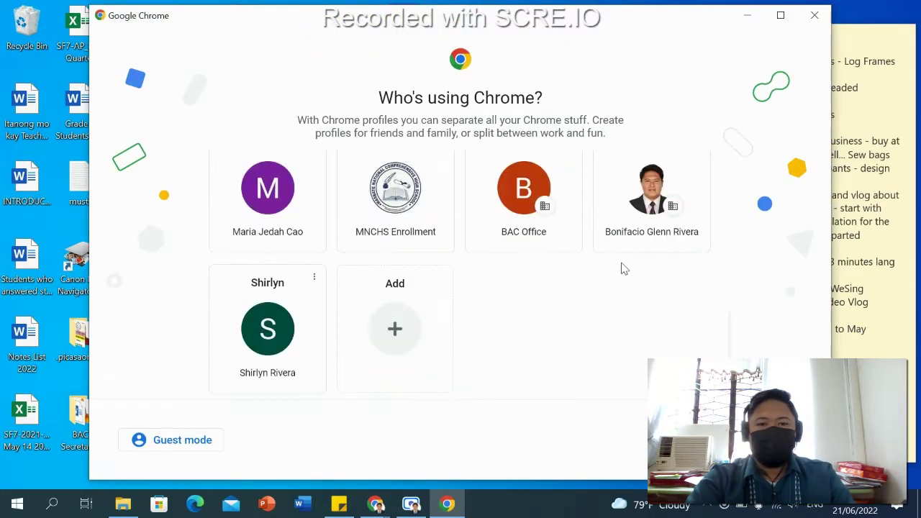
click(403, 202)
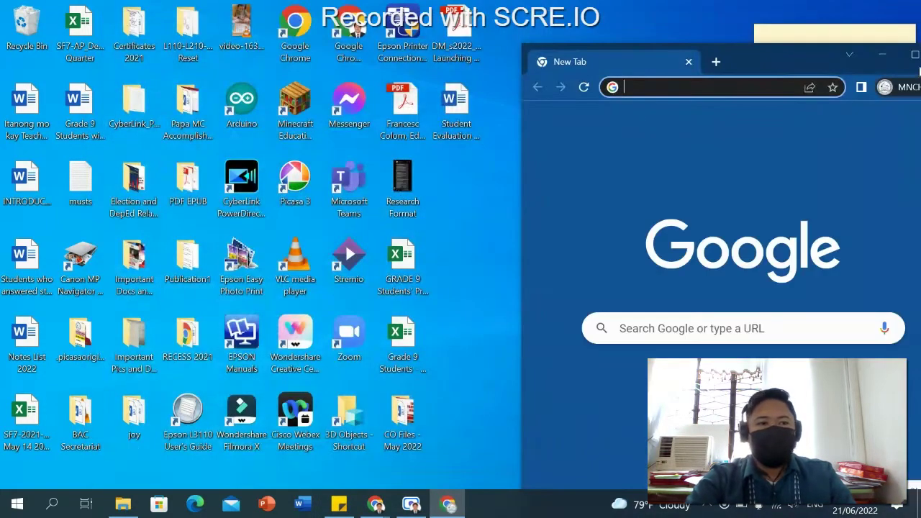
click(914, 55)
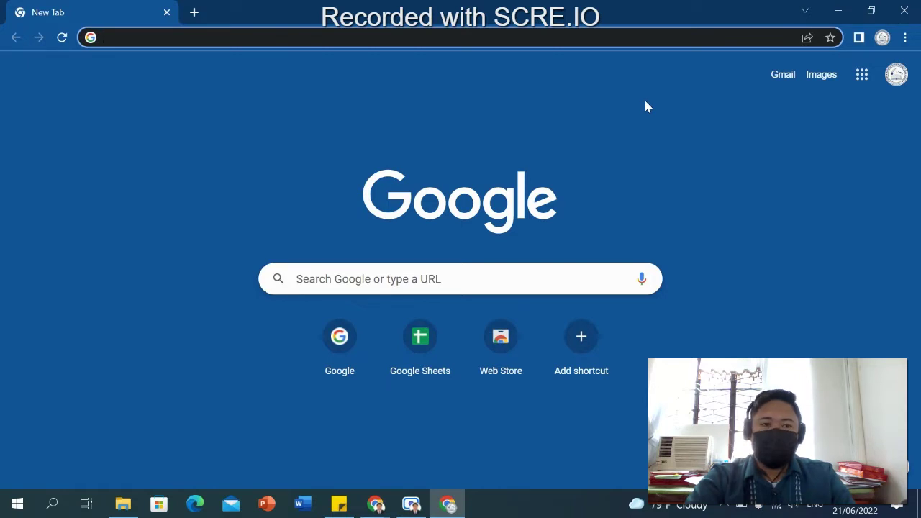
Step: Open the enrollment account's Gmail inbox from the new tab page
click(786, 82)
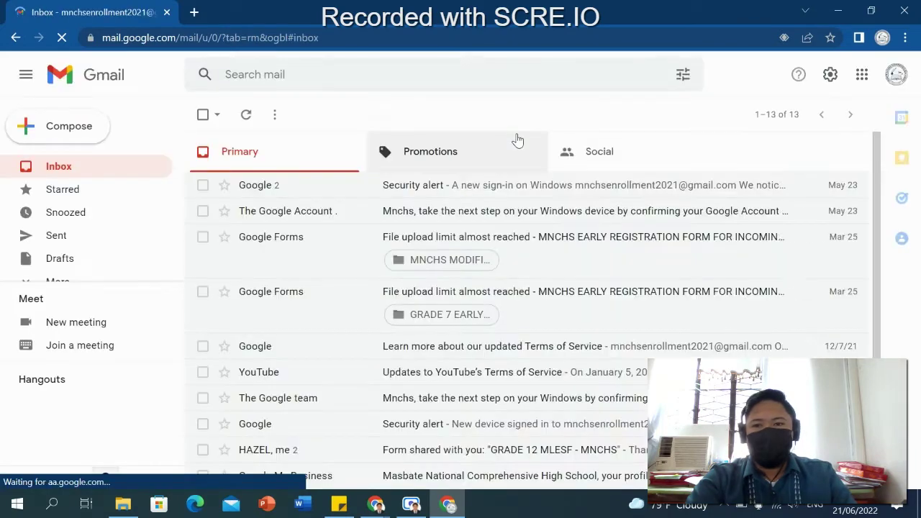
scroll(579, 218, down, 2)
scroll(597, 219, up, 3)
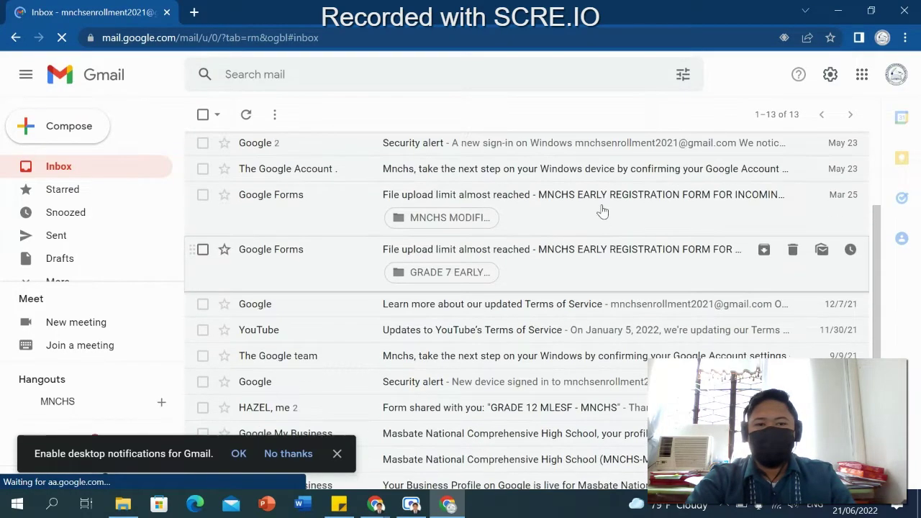
Step: Show the Google apps launcher and scroll it down to Forms
click(860, 82)
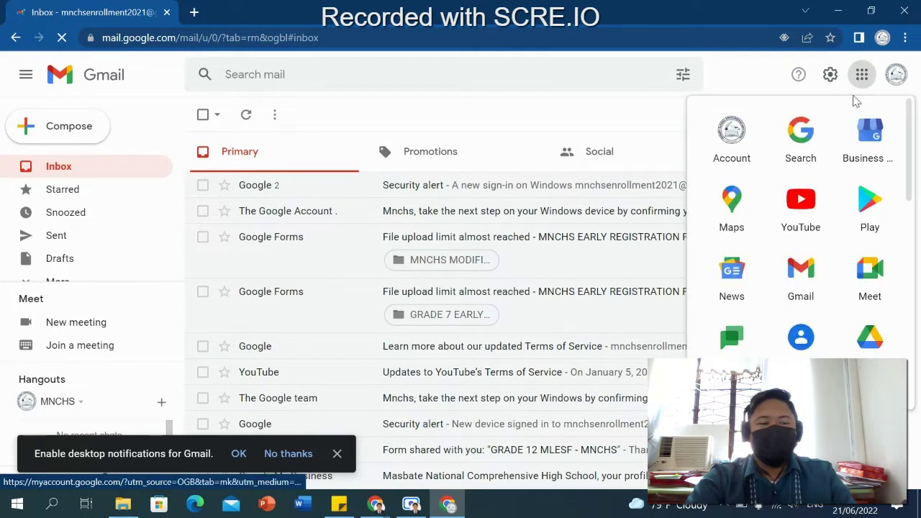
scroll(801, 208, down, 3)
scroll(816, 274, down, 5)
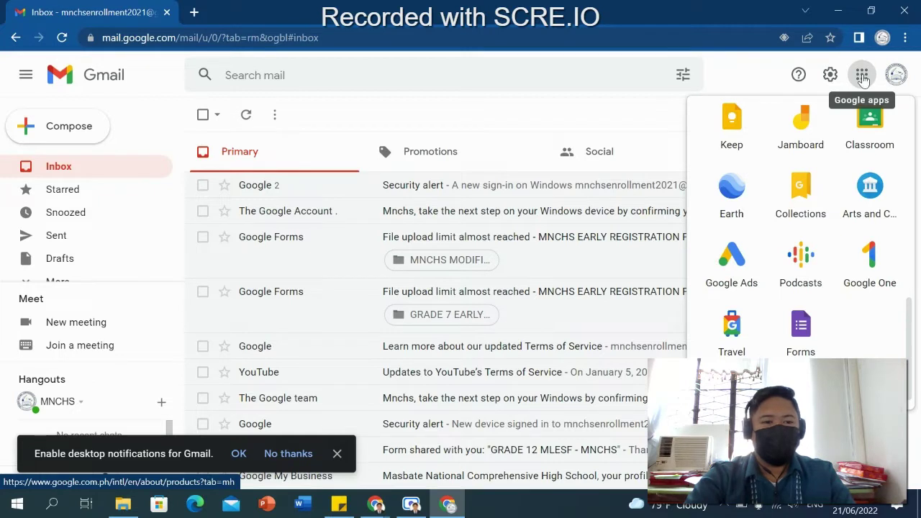
Step: Launch Google Forms and scroll Recent forms down to the GRADE 7 MLESF - MNCHS card
click(804, 330)
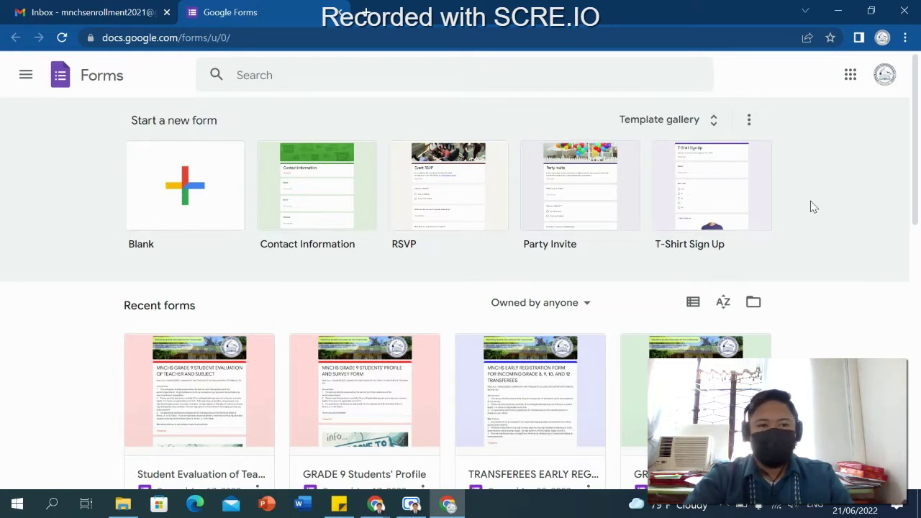
scroll(827, 205, down, 2)
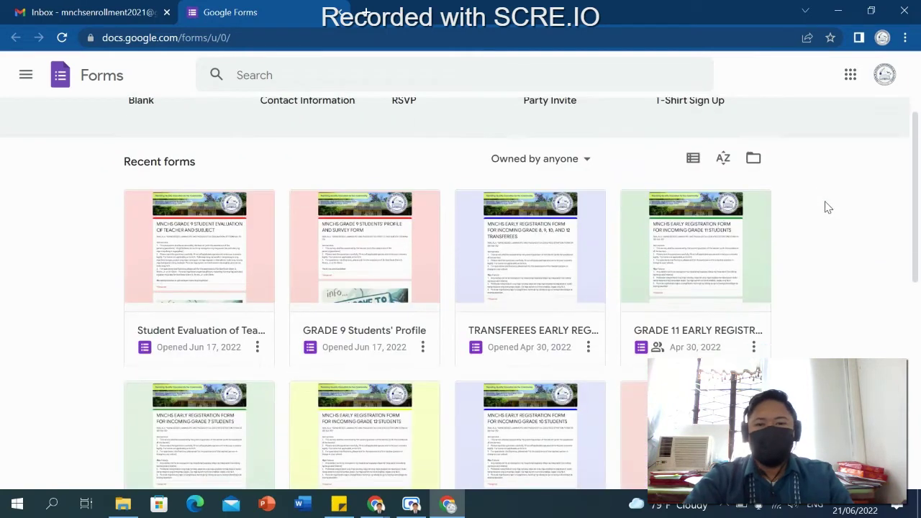
scroll(859, 205, down, 3)
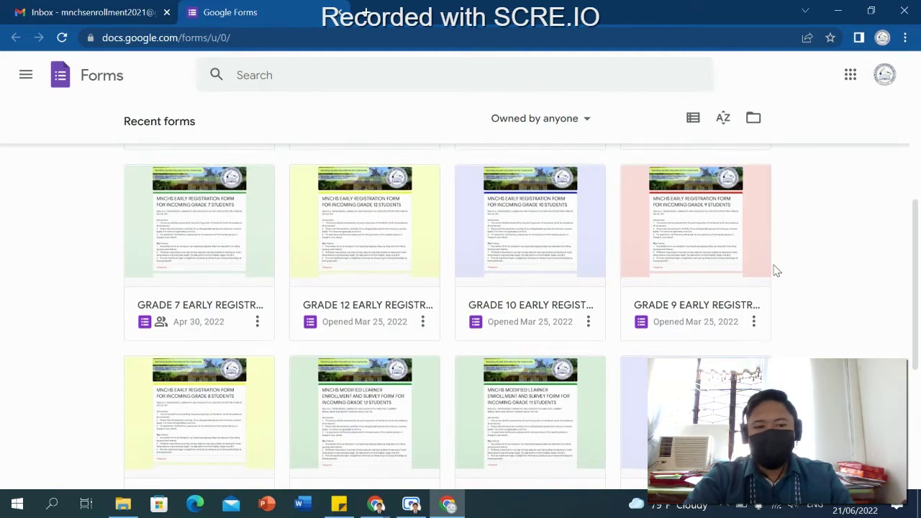
scroll(767, 271, down, 1)
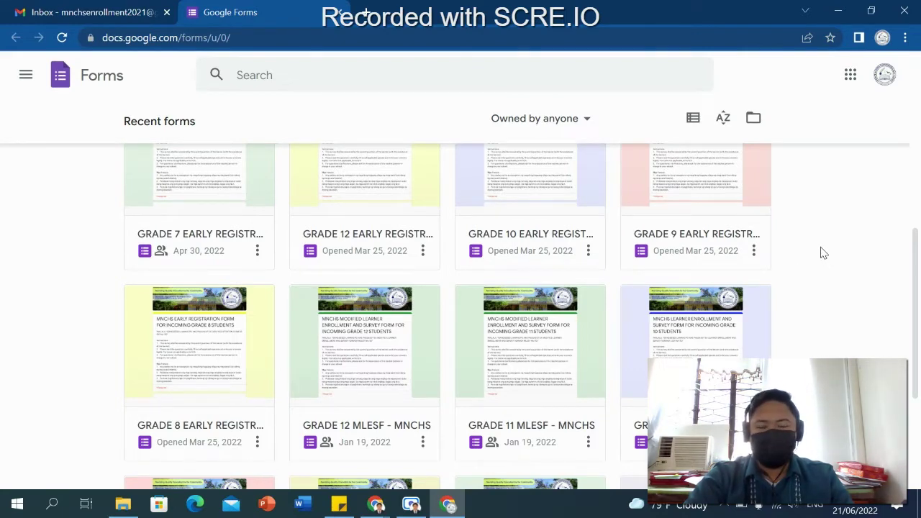
scroll(818, 265, down, 1)
scroll(818, 263, down, 1)
scroll(817, 285, down, 1)
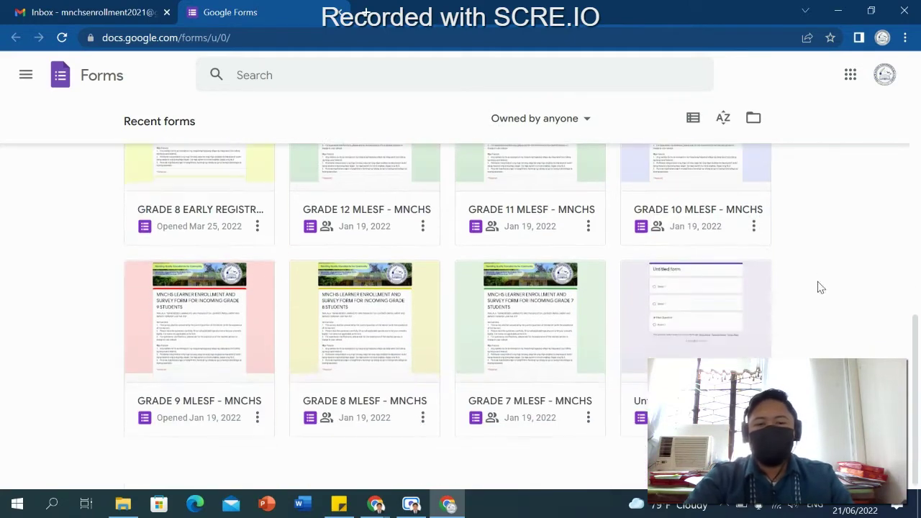
Step: Open the GRADE 7 MLESF - MNCHS form (1,136 responses) and scroll through its questions
click(544, 330)
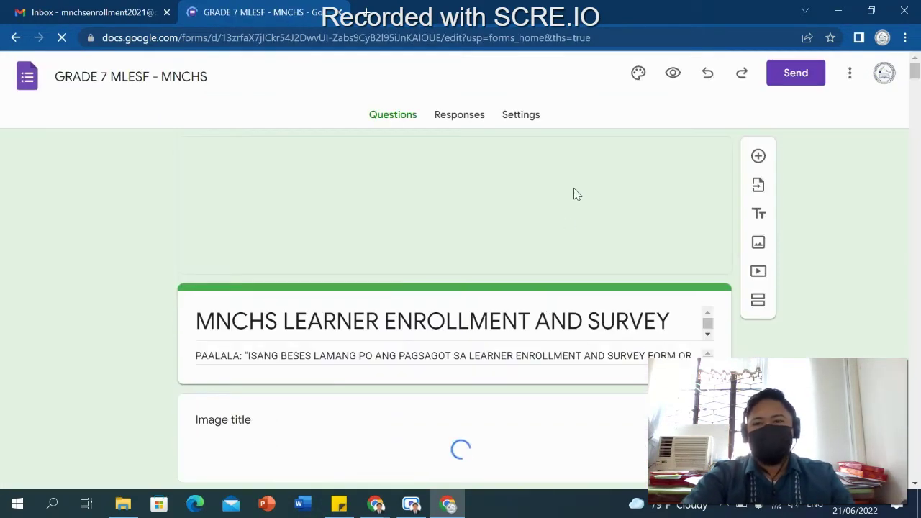
scroll(817, 189, down, 2)
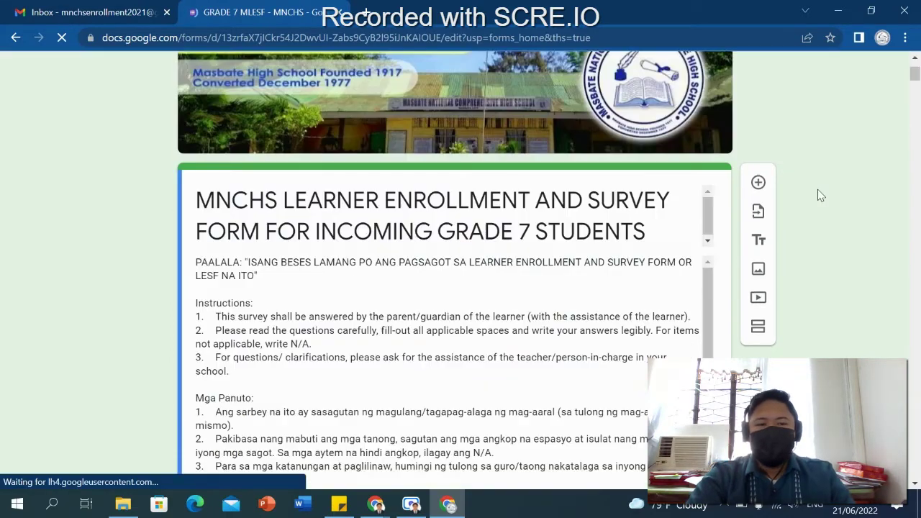
scroll(815, 190, up, 1)
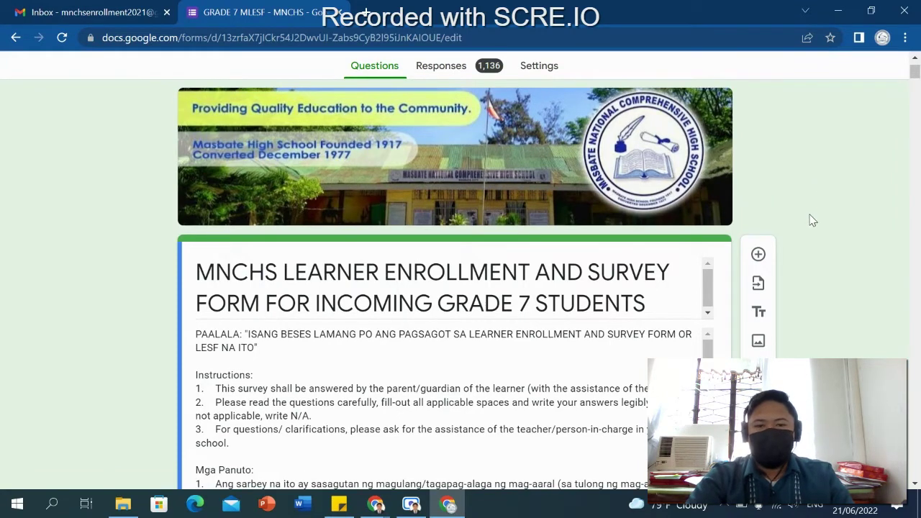
scroll(798, 212, down, 1)
scroll(725, 163, up, 2)
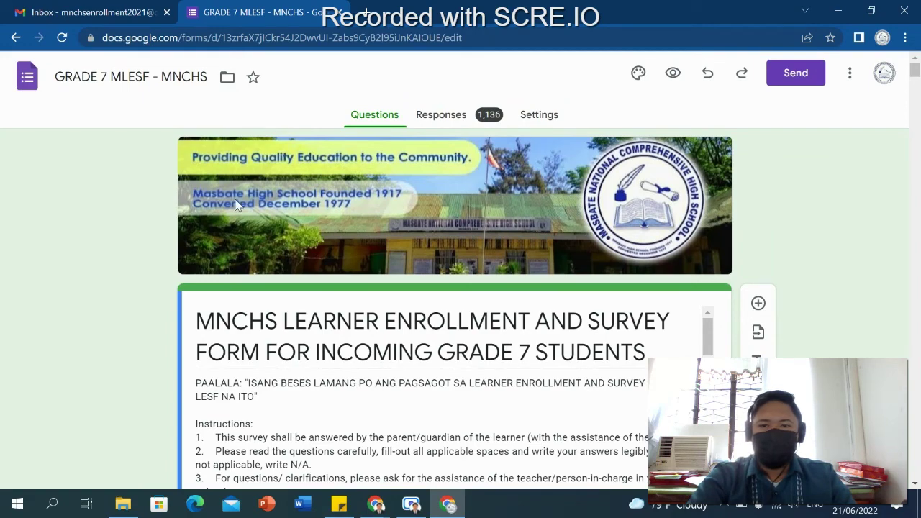
scroll(296, 300, down, 1)
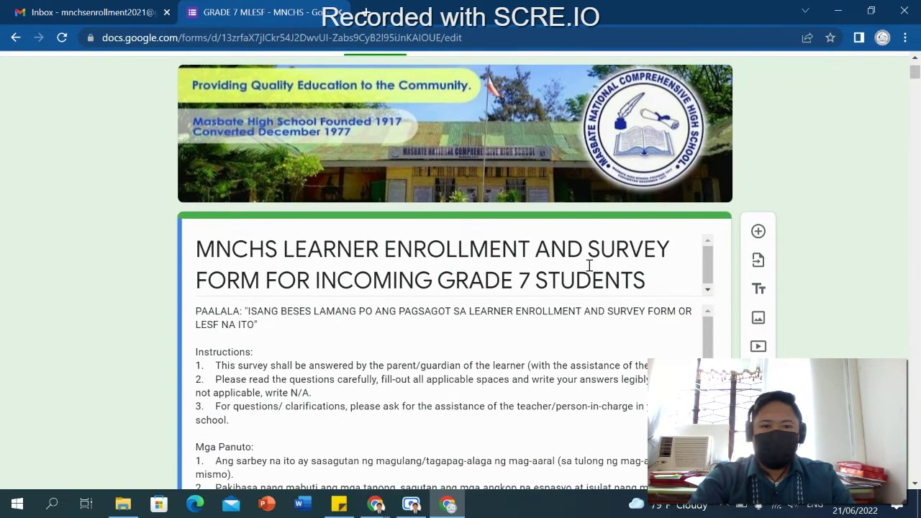
scroll(647, 273, down, 2)
scroll(719, 287, down, 2)
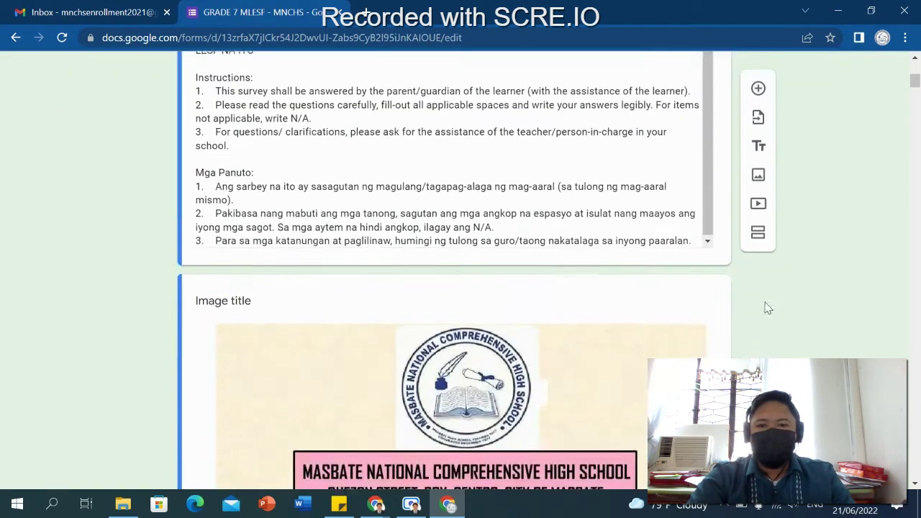
scroll(773, 309, down, 4)
scroll(709, 277, down, 2)
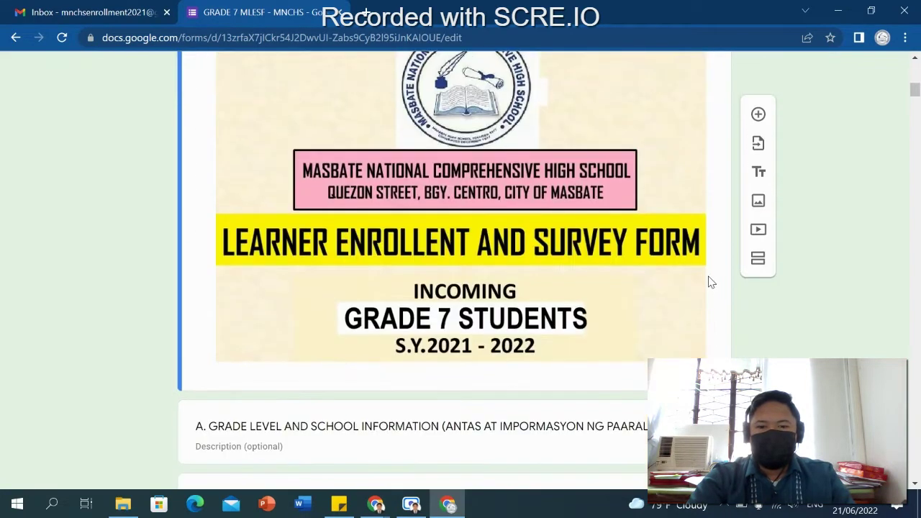
scroll(568, 252, up, 1)
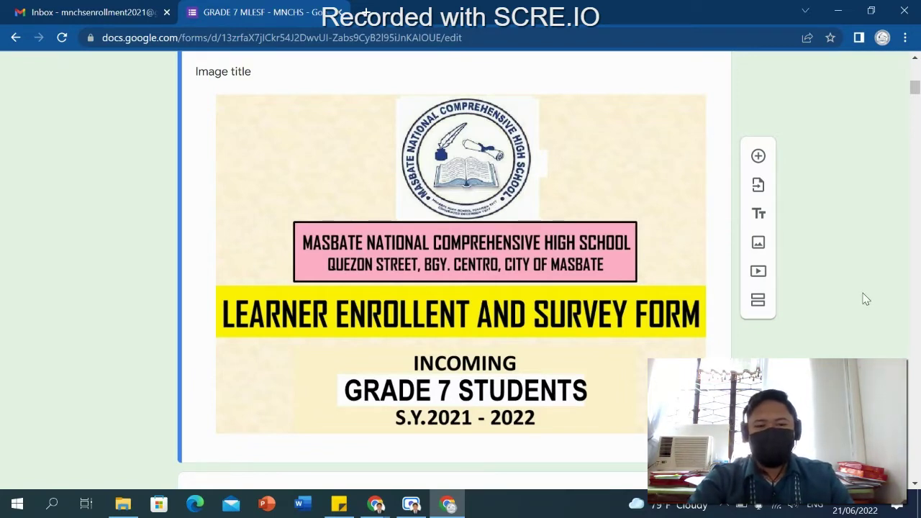
scroll(854, 295, down, 2)
scroll(846, 296, down, 2)
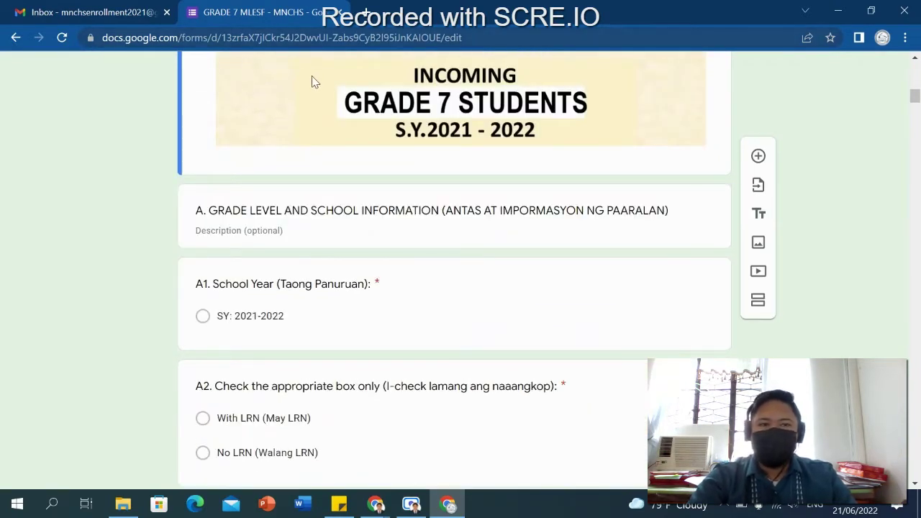
scroll(313, 83, up, 1)
scroll(215, 79, up, 5)
scroll(136, 74, up, 4)
scroll(47, 99, up, 2)
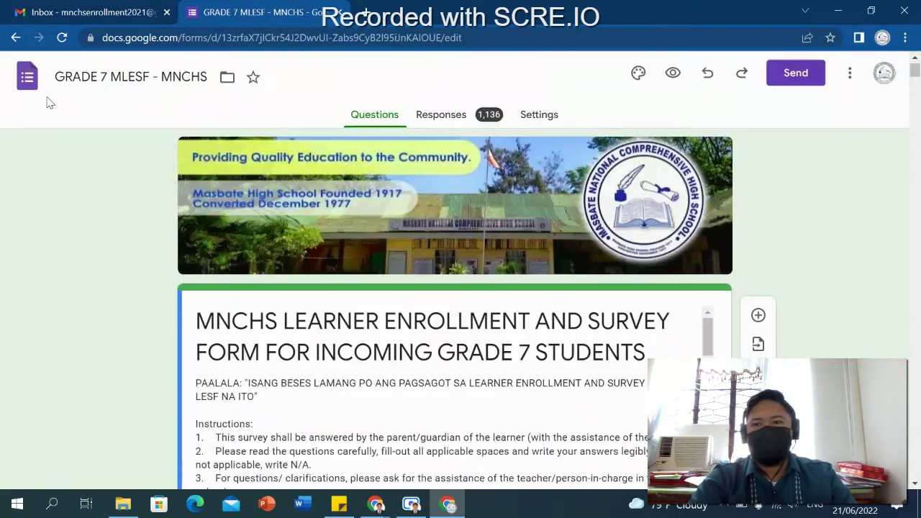
Step: Go back to the Forms home page, find the GRADE 7 MLESF - MNCHS card and reopen it
click(28, 81)
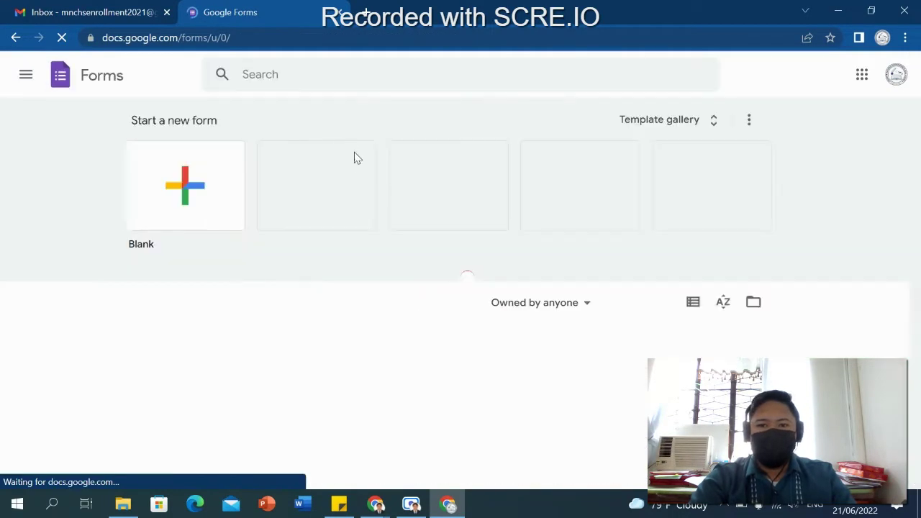
scroll(487, 210, down, 1)
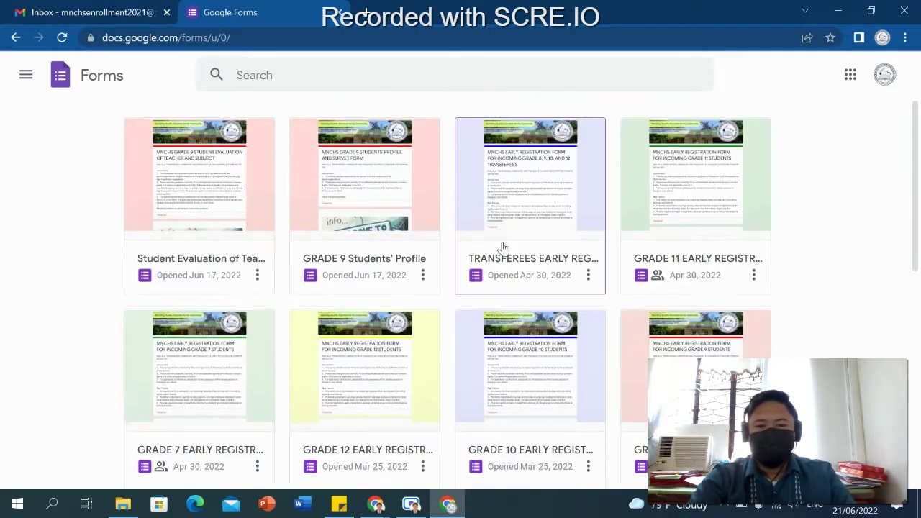
scroll(530, 245, down, 3)
scroll(531, 245, down, 3)
scroll(548, 302, down, 3)
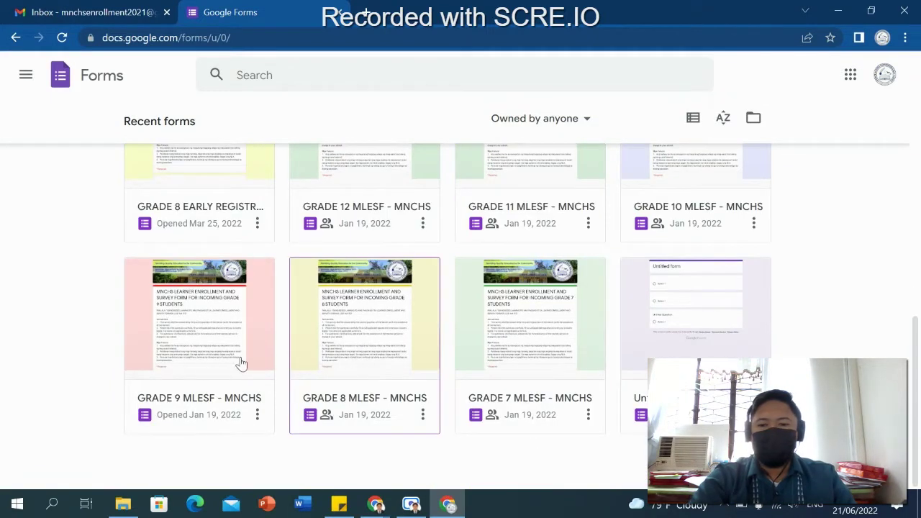
scroll(707, 212, up, 1)
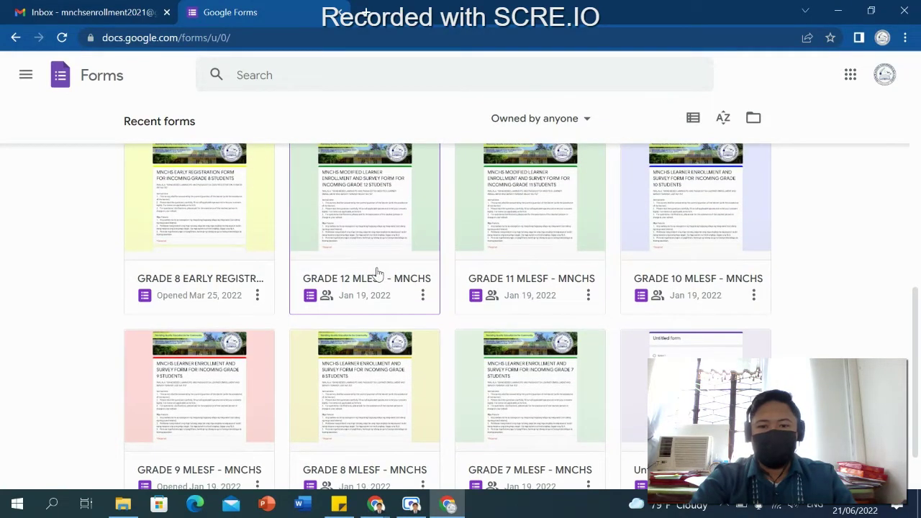
scroll(375, 272, up, 1)
scroll(376, 291, up, 1)
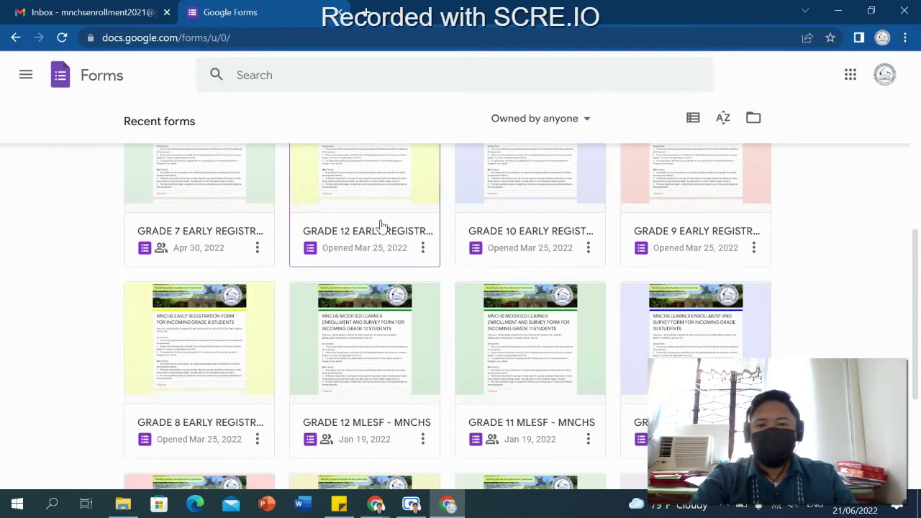
scroll(204, 281, up, 1)
scroll(343, 216, up, 2)
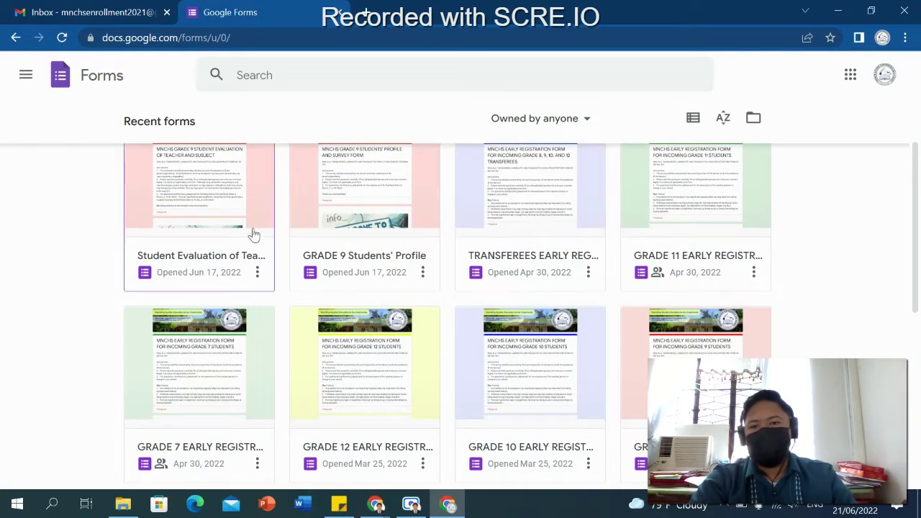
scroll(259, 233, up, 2)
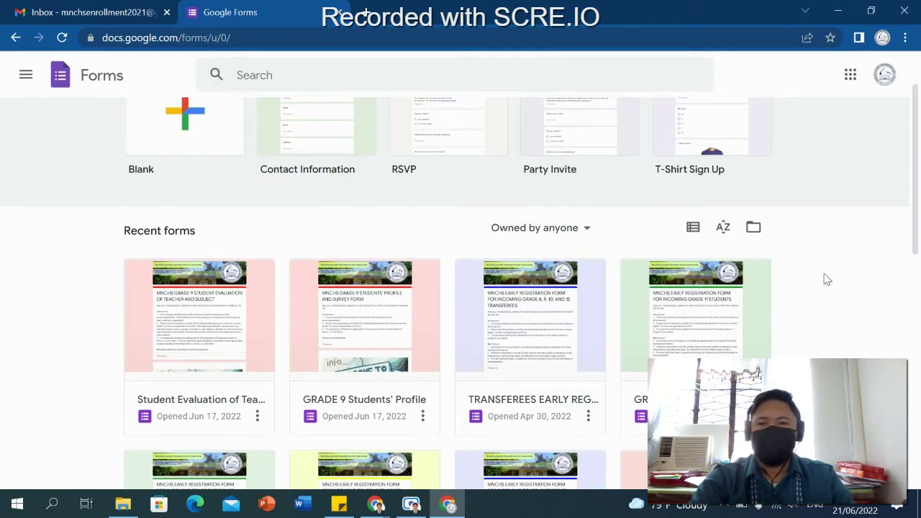
scroll(822, 281, down, 1)
scroll(832, 273, down, 3)
scroll(824, 288, down, 3)
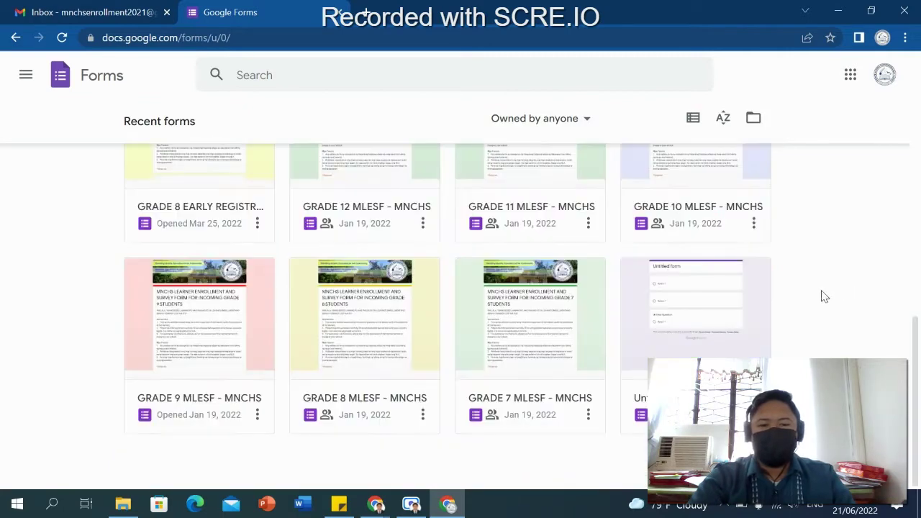
click(536, 363)
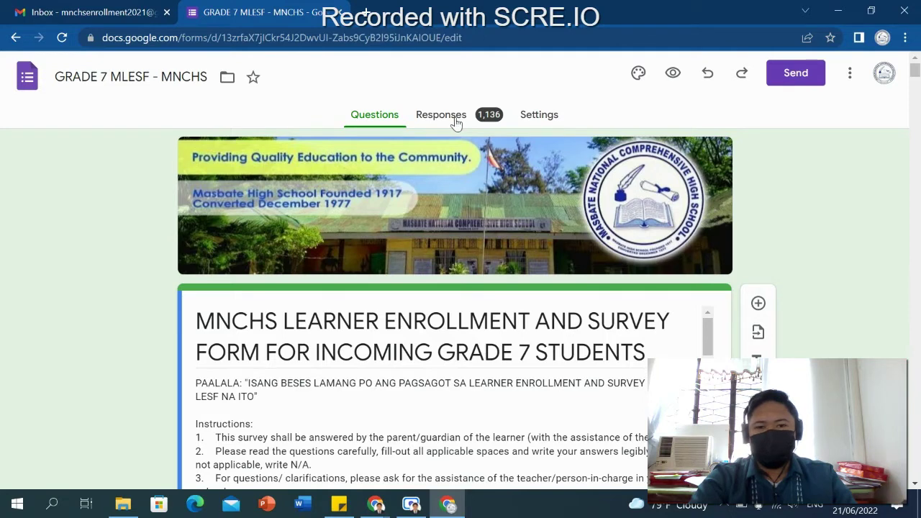
Step: Switch to the Responses tab to view the summary of 1,136 responses
click(456, 122)
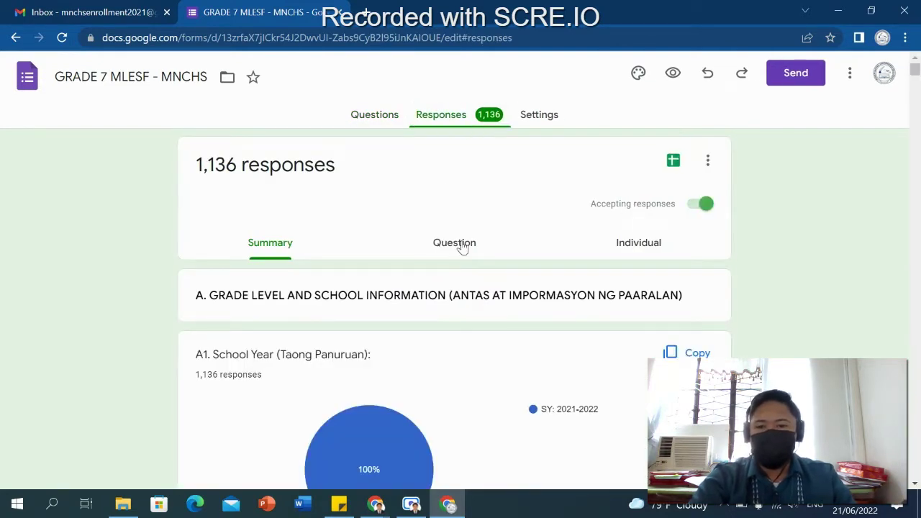
scroll(474, 239, down, 3)
scroll(490, 232, down, 3)
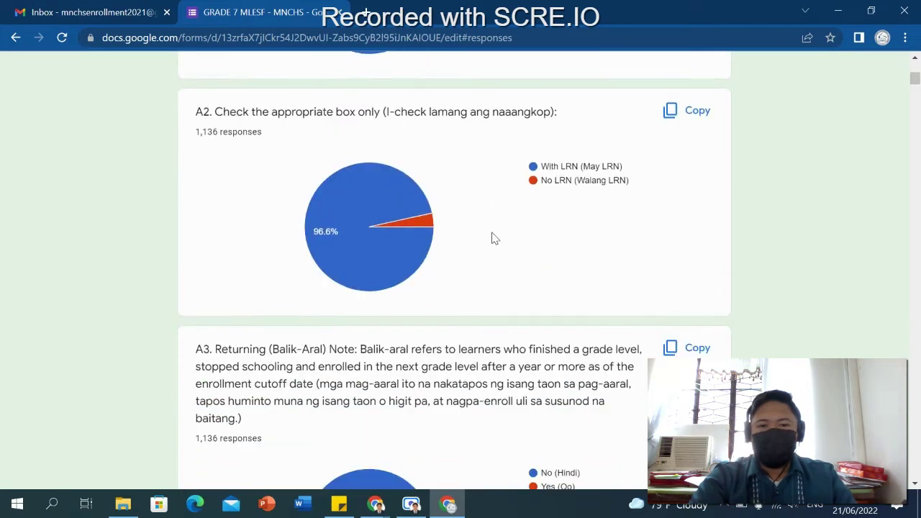
scroll(501, 230, down, 1)
scroll(518, 225, up, 3)
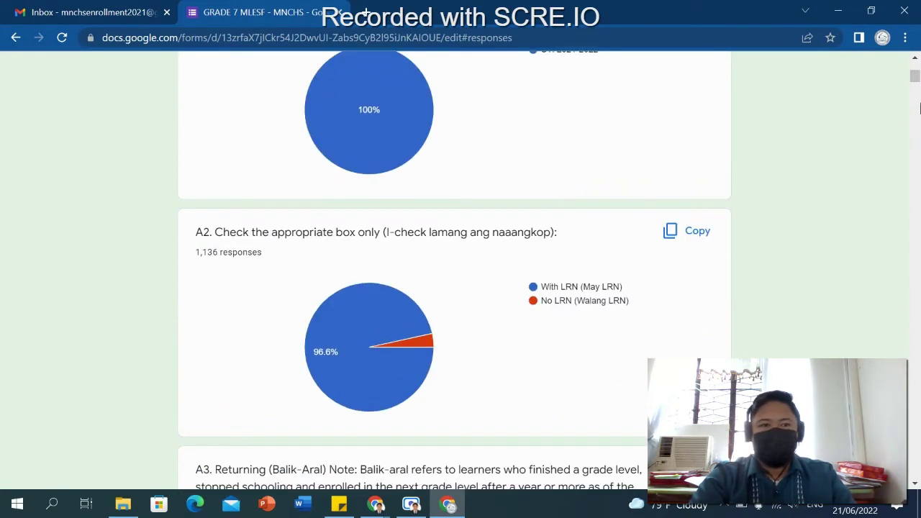
mouse_move(915, 81)
mouse_down()
mouse_move(917, 158)
mouse_move(907, 187)
mouse_up()
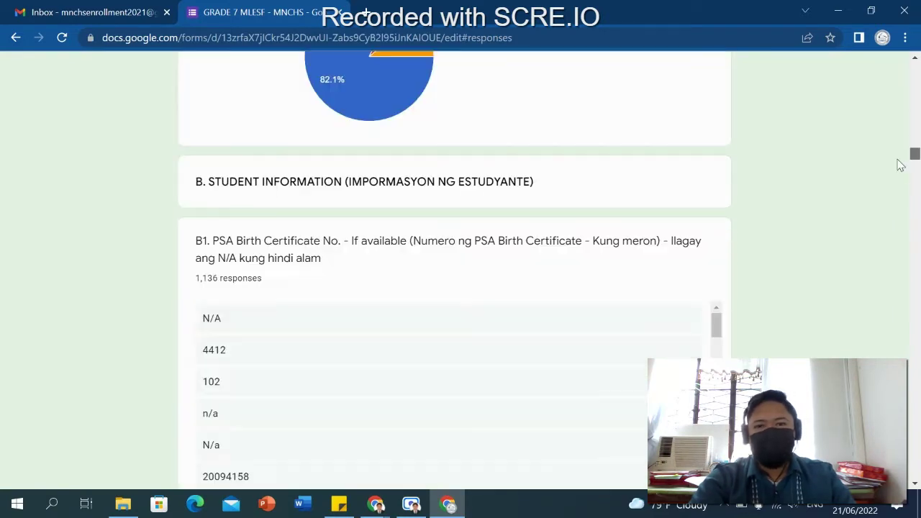
Step: Review the per-question summary charts down to C8 Guardian's Highest Educational Attainment
scroll(907, 189, down, 2)
scroll(897, 206, down, 5)
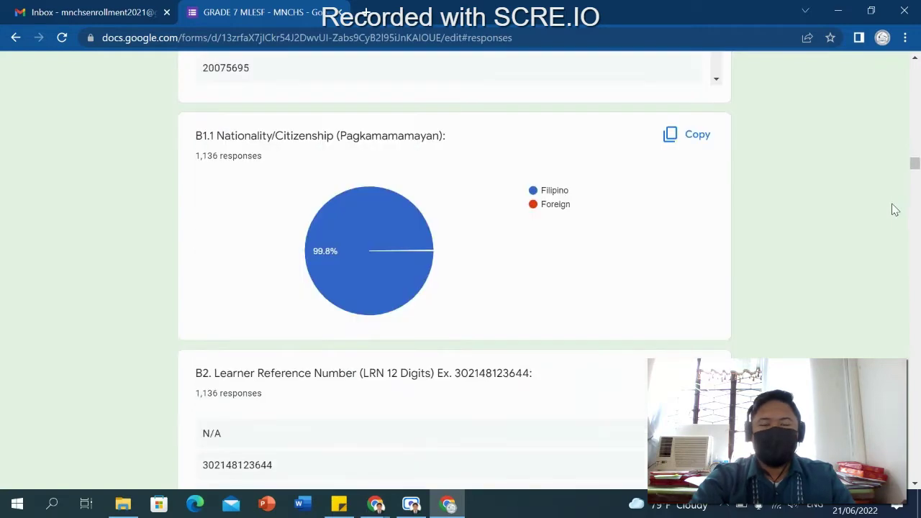
scroll(894, 208, down, 2)
scroll(899, 219, down, 1)
scroll(900, 231, down, 7)
scroll(904, 233, down, 4)
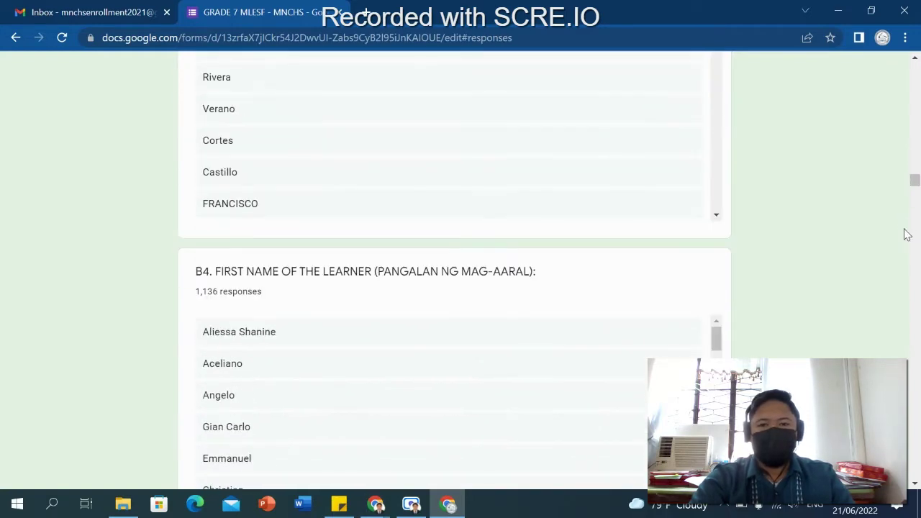
scroll(908, 237, down, 7)
scroll(908, 238, down, 2)
scroll(906, 243, down, 5)
scroll(907, 245, down, 4)
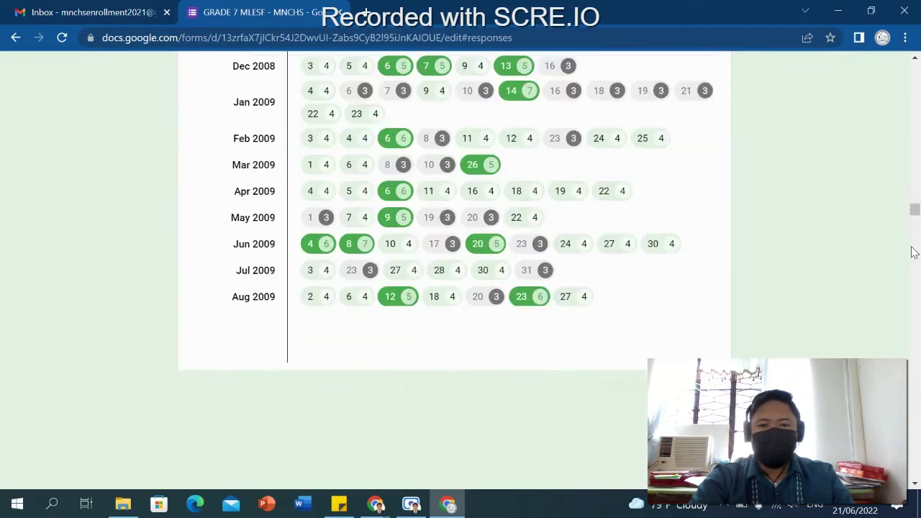
scroll(913, 248, down, 4)
scroll(912, 250, down, 6)
scroll(911, 252, down, 4)
scroll(908, 254, down, 5)
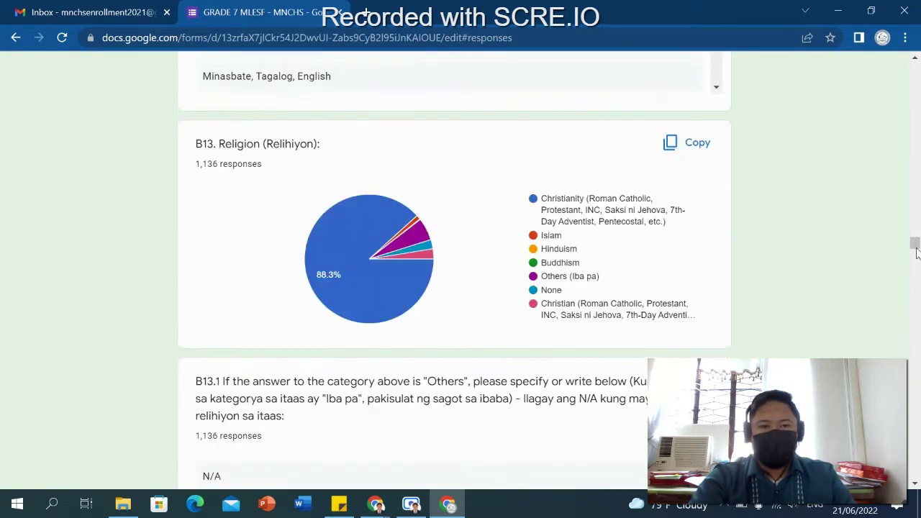
scroll(896, 257, down, 3)
scroll(894, 257, down, 5)
scroll(888, 264, down, 8)
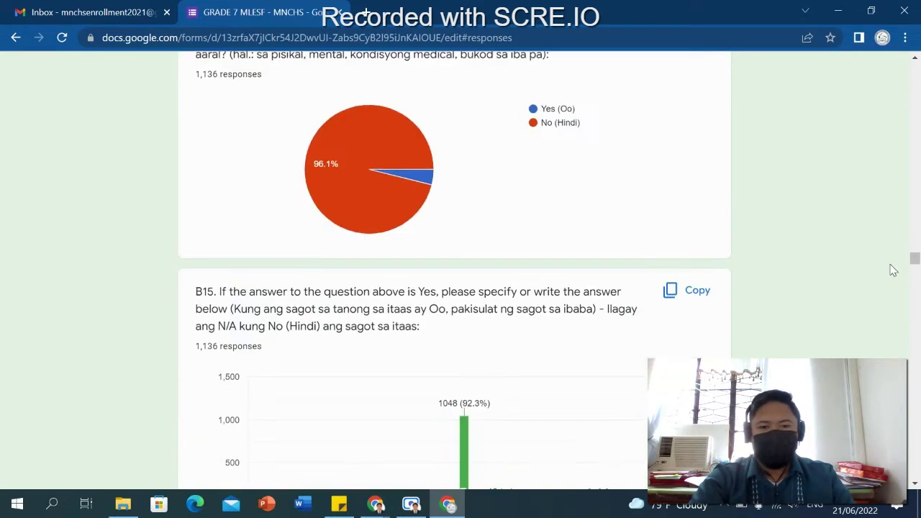
scroll(889, 262, down, 1)
scroll(890, 262, down, 3)
scroll(906, 294, down, 8)
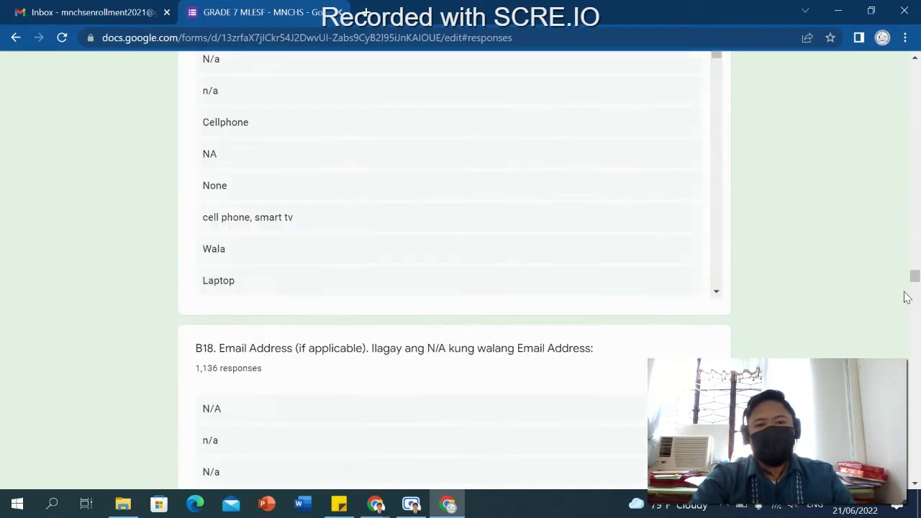
scroll(904, 298, down, 1)
scroll(905, 292, down, 5)
scroll(900, 298, down, 4)
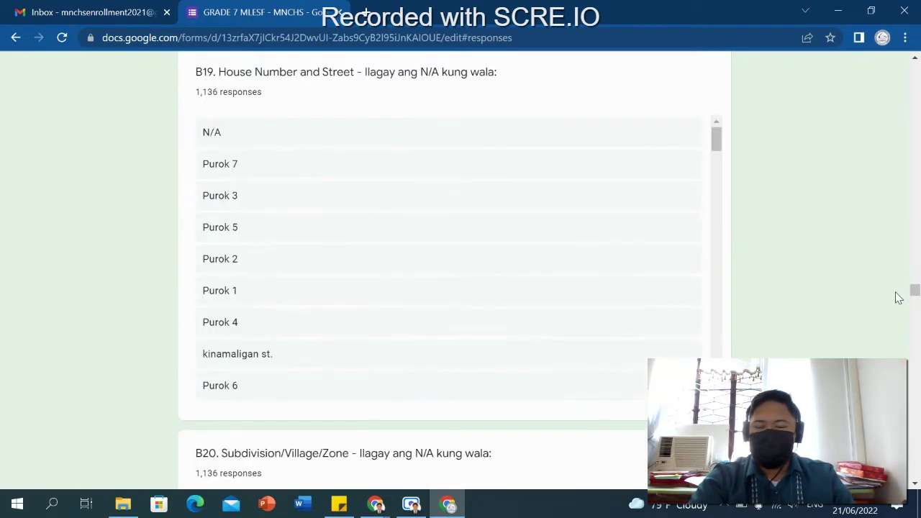
scroll(898, 297, down, 3)
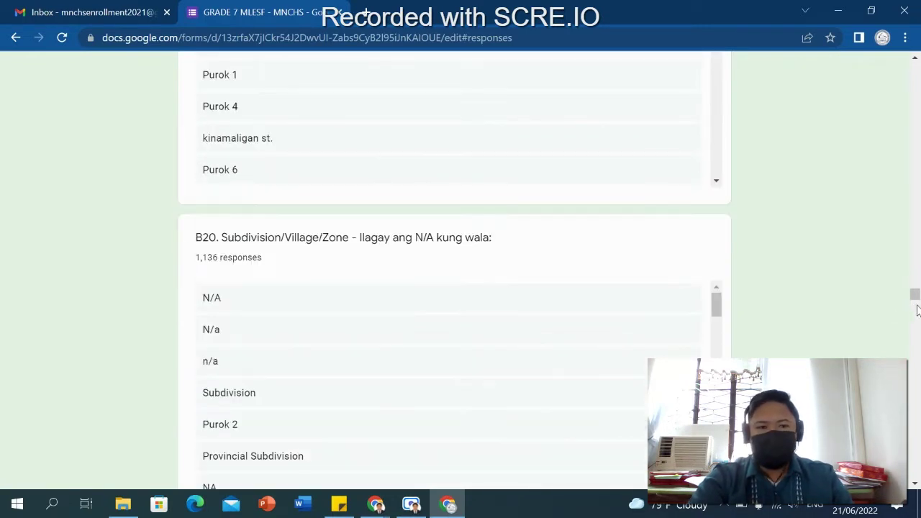
scroll(917, 309, down, 1)
scroll(911, 318, down, 5)
scroll(898, 333, down, 3)
scroll(890, 328, down, 1)
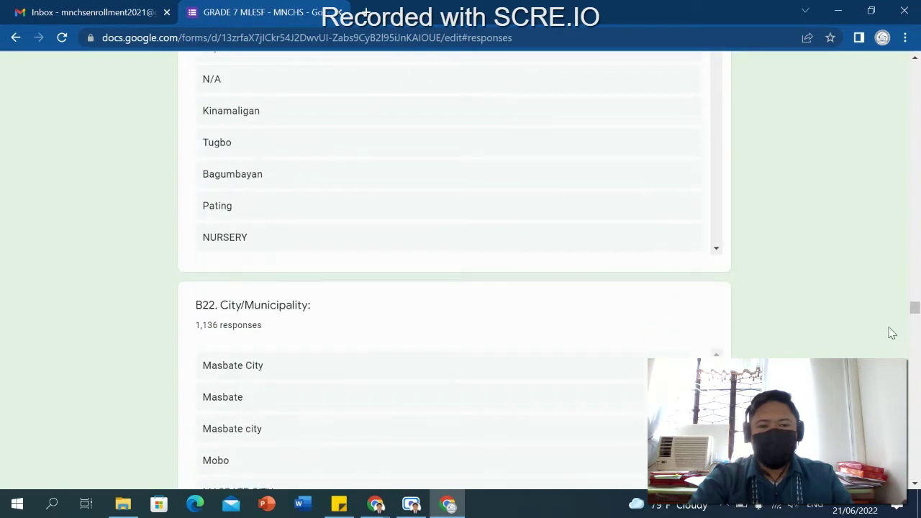
scroll(892, 335, down, 4)
scroll(894, 339, down, 3)
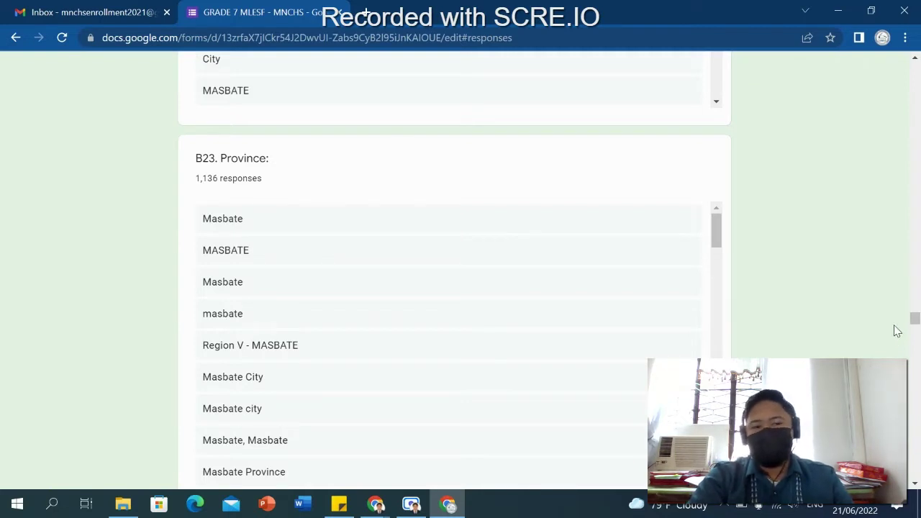
scroll(896, 329, down, 2)
scroll(893, 329, down, 2)
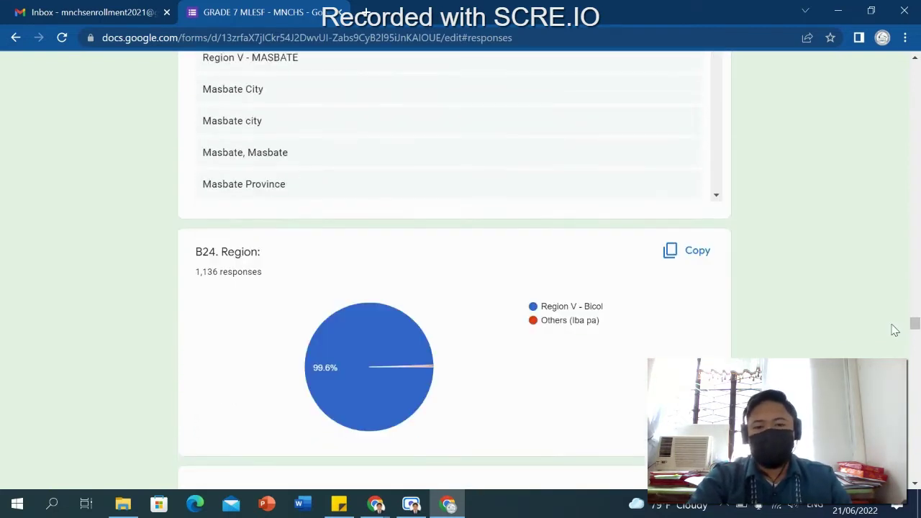
scroll(892, 329, down, 1)
scroll(895, 332, down, 3)
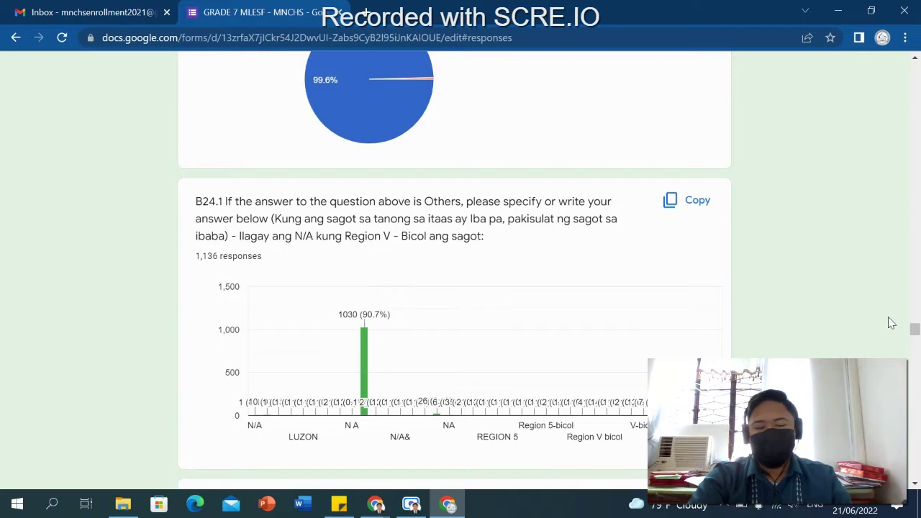
scroll(892, 323, down, 1)
scroll(896, 327, down, 3)
scroll(898, 329, down, 3)
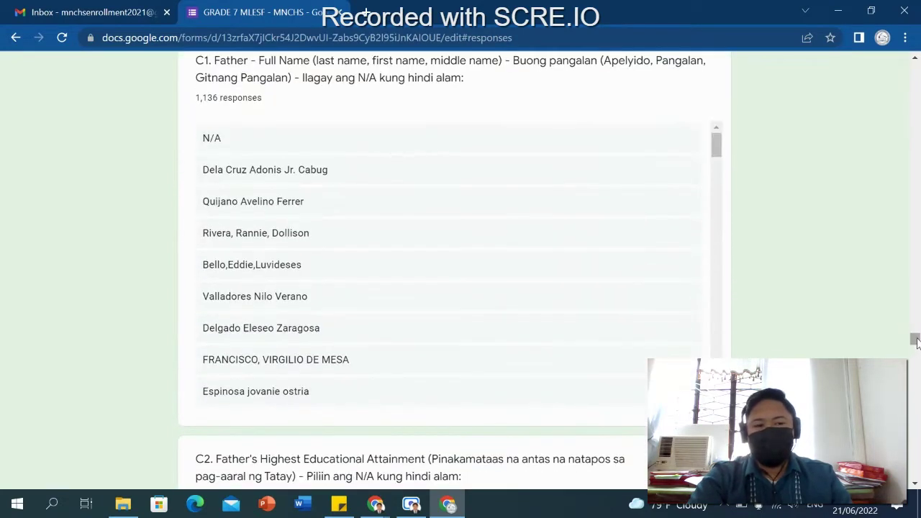
scroll(908, 350, down, 4)
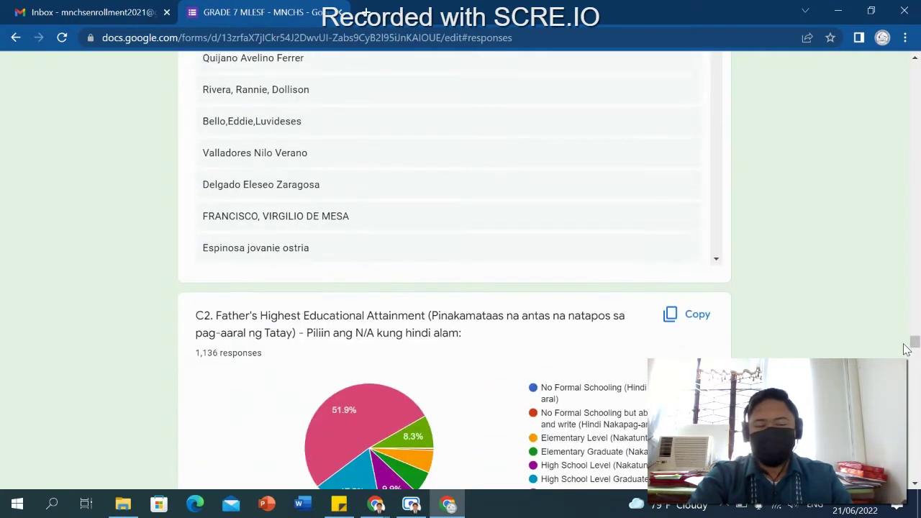
scroll(908, 351, down, 1)
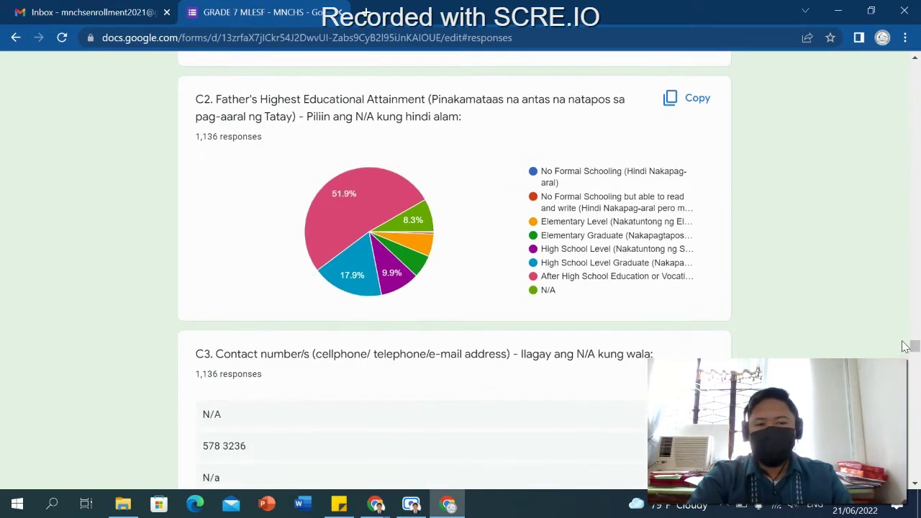
scroll(905, 346, down, 3)
scroll(905, 346, down, 6)
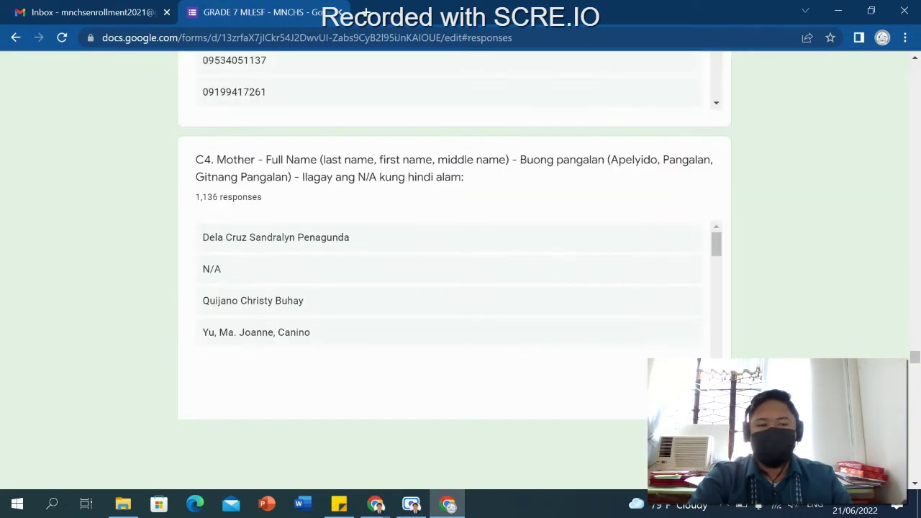
scroll(905, 346, down, 3)
scroll(904, 346, down, 4)
scroll(904, 346, down, 3)
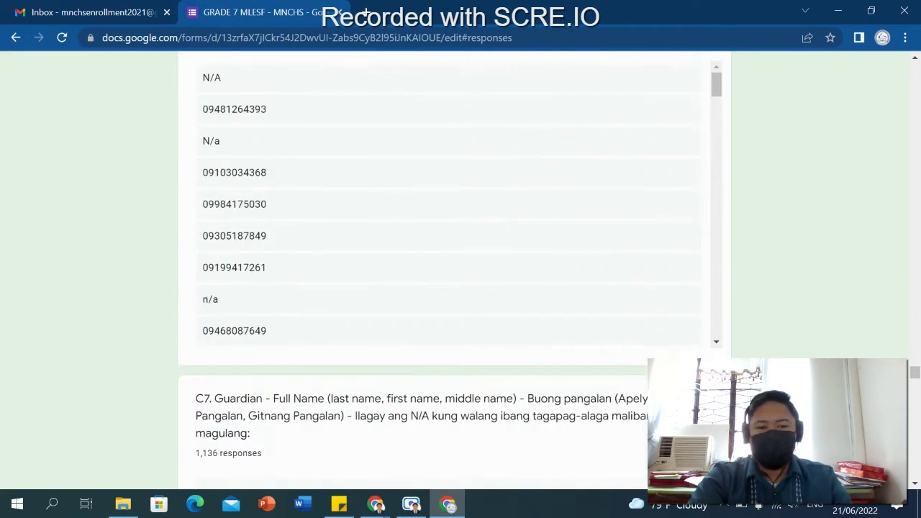
scroll(915, 381, down, 8)
scroll(915, 391, down, 2)
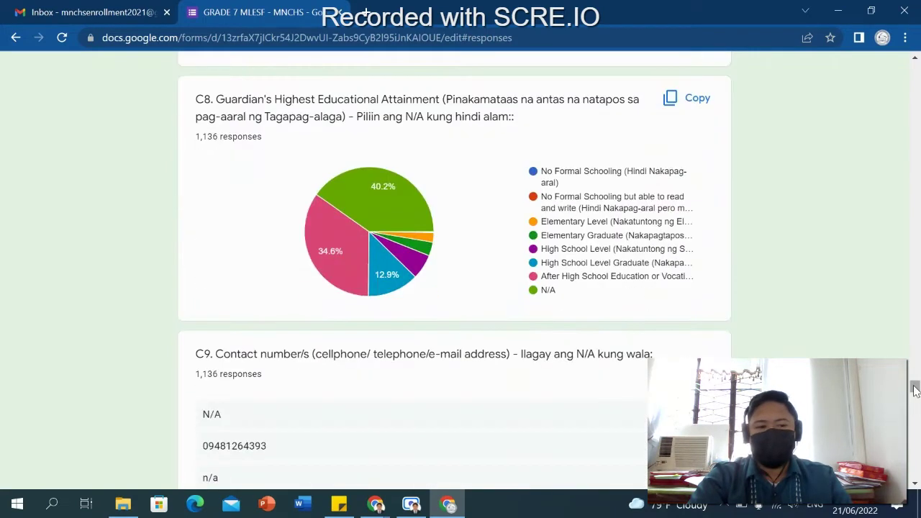
Step: Check the summary's end (1,136 'I Agree' answers), then return to the A1 School Year chart
drag(915, 389, 916, 476)
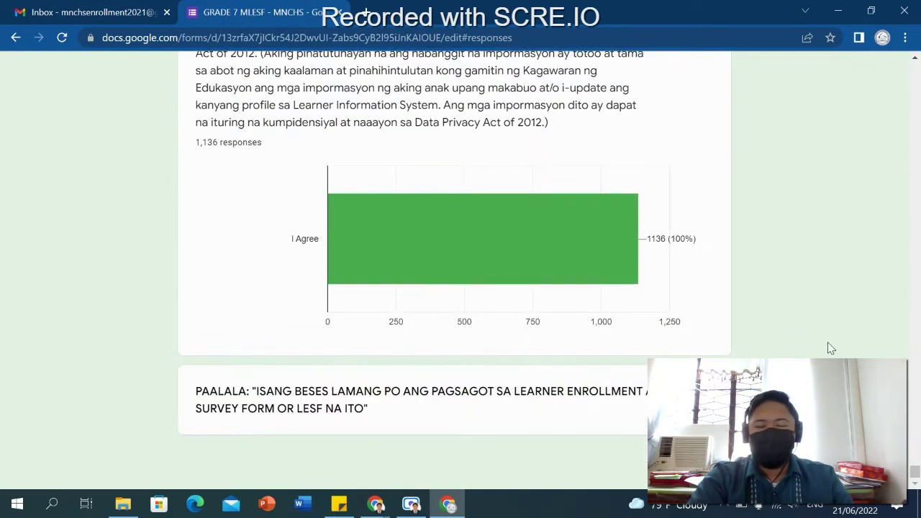
scroll(802, 313, up, 2)
scroll(807, 320, up, 3)
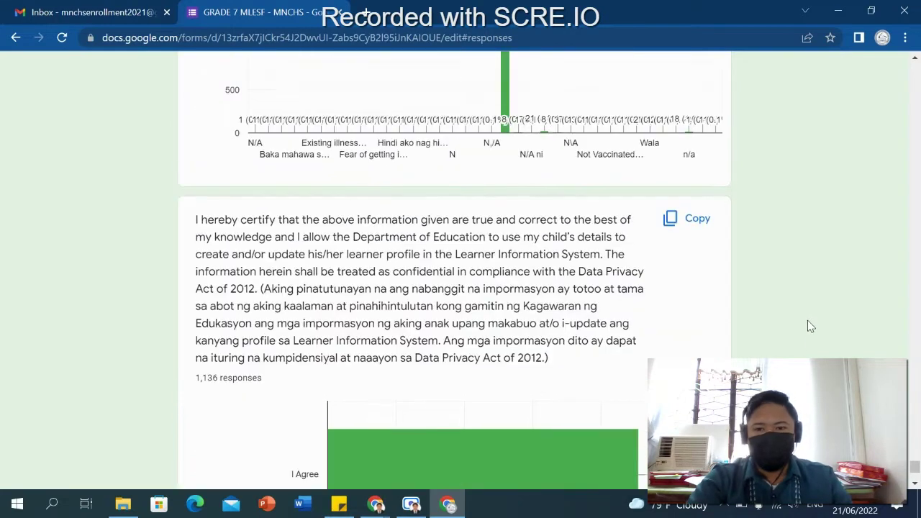
scroll(807, 322, up, 1)
scroll(807, 321, up, 2)
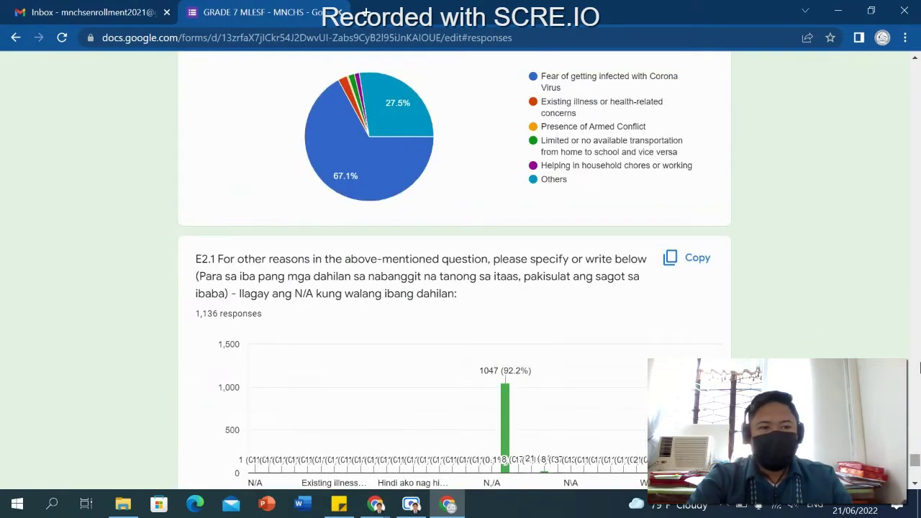
drag(920, 367, 920, 191)
drag(919, 105, 919, 75)
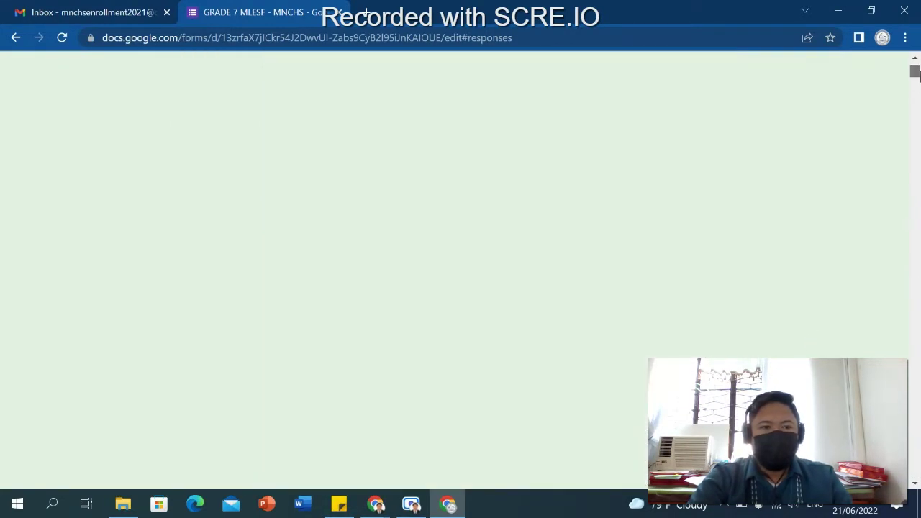
Step: Scroll the response summary through questions A1–A11 to the A12 Preferred Distance Learning Modality pie chart
scroll(791, 186, down, 2)
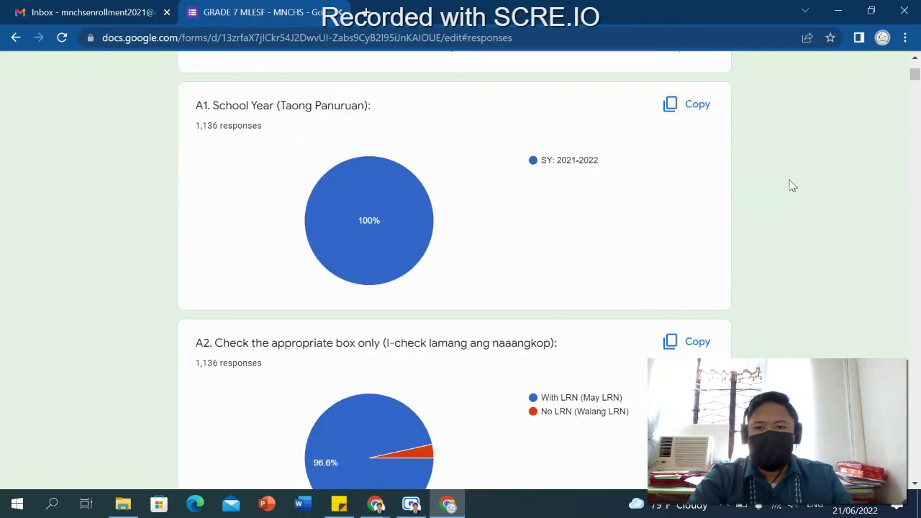
scroll(791, 218, down, 1)
scroll(791, 226, down, 3)
scroll(793, 253, down, 2)
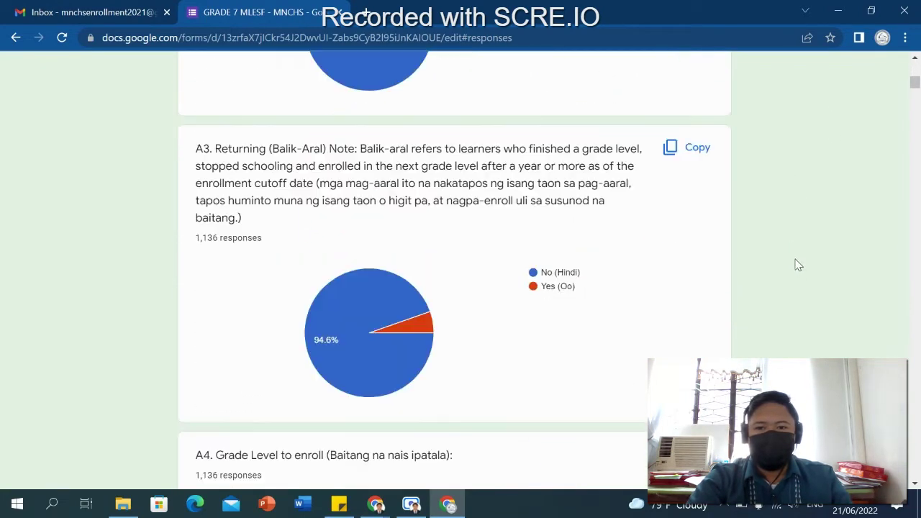
scroll(797, 259, up, 5)
scroll(797, 259, up, 2)
scroll(796, 259, up, 4)
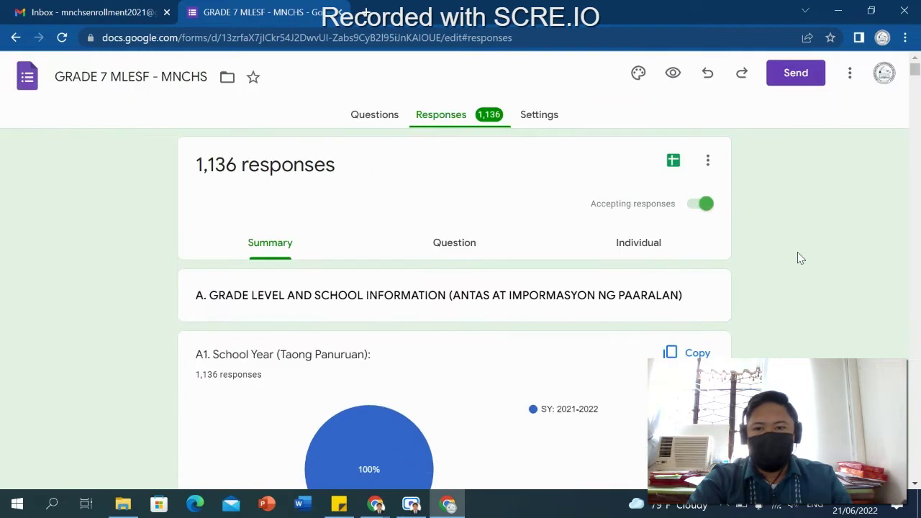
scroll(797, 259, down, 1)
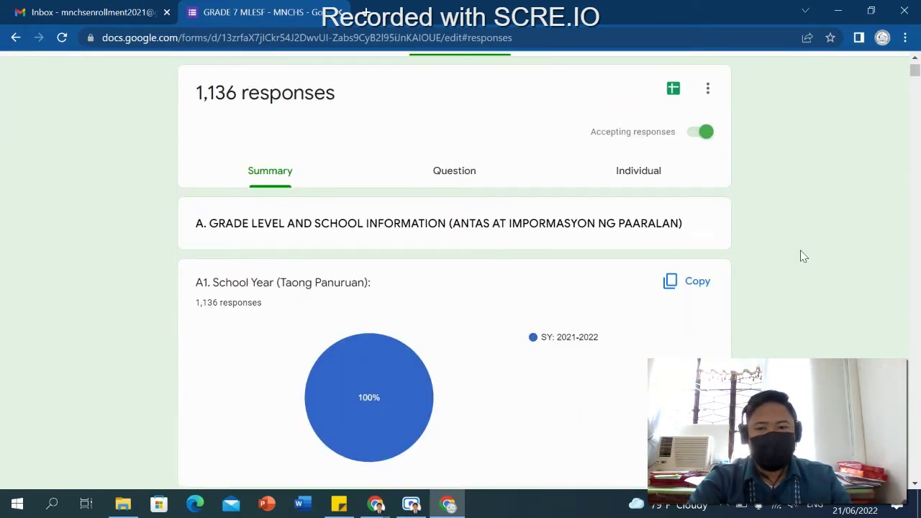
scroll(804, 257, down, 1)
scroll(802, 260, down, 1)
scroll(802, 260, down, 2)
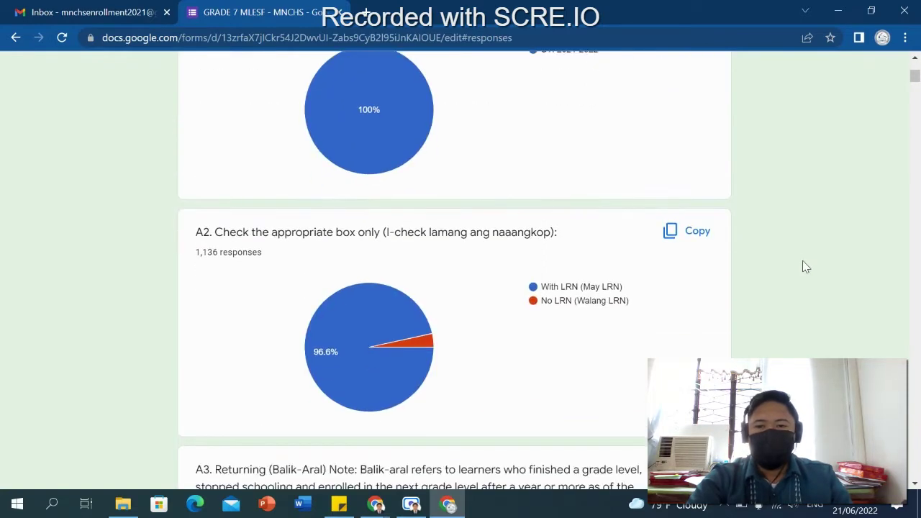
scroll(807, 263, down, 1)
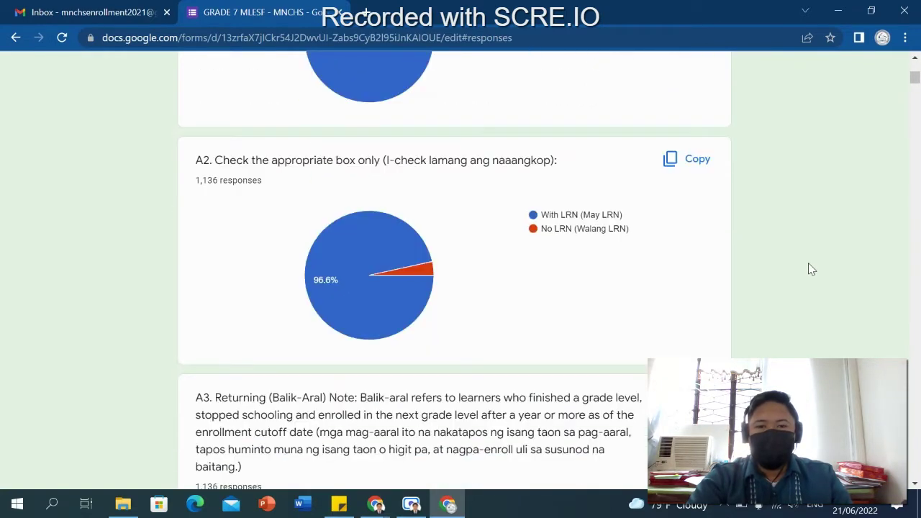
scroll(812, 269, down, 1)
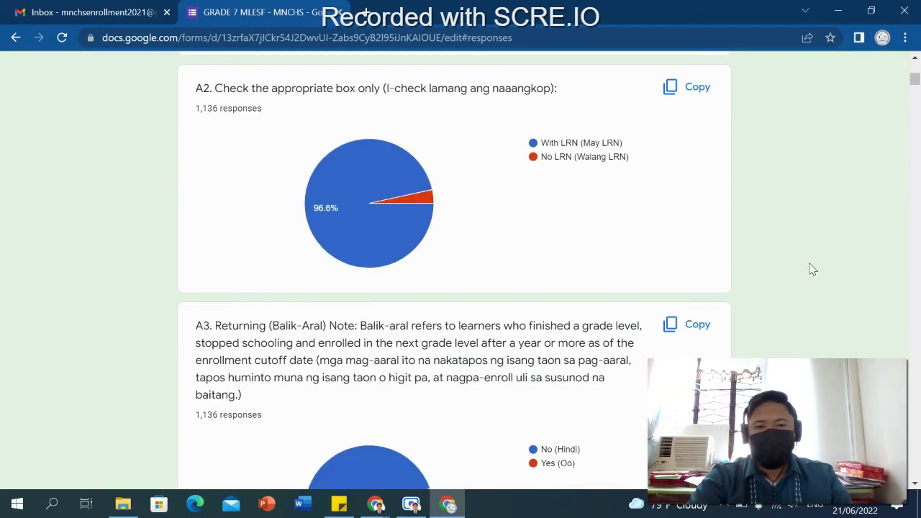
scroll(810, 274, down, 2)
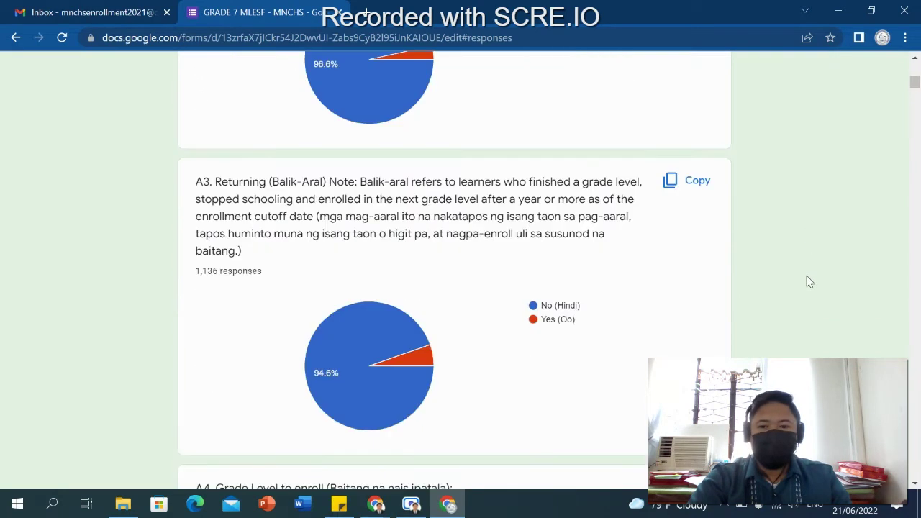
scroll(811, 279, down, 1)
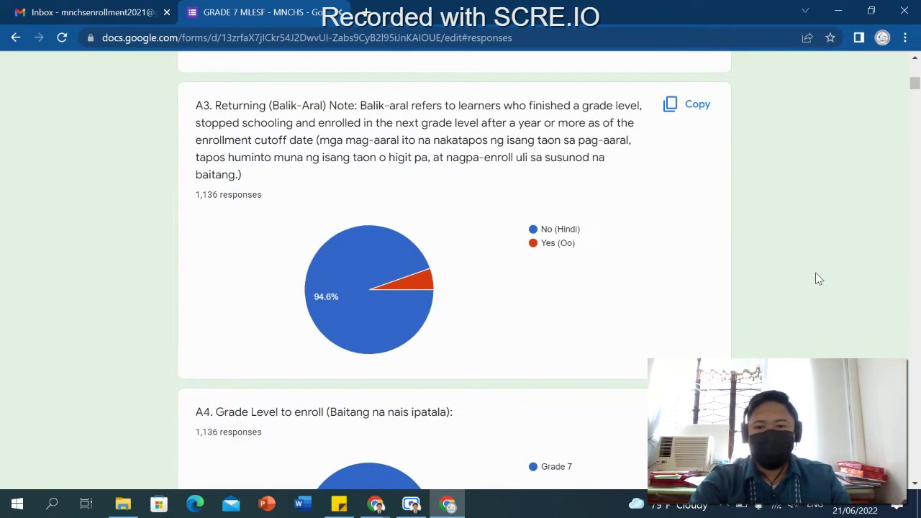
scroll(816, 282, down, 3)
scroll(818, 279, down, 4)
scroll(822, 275, down, 1)
scroll(822, 276, down, 2)
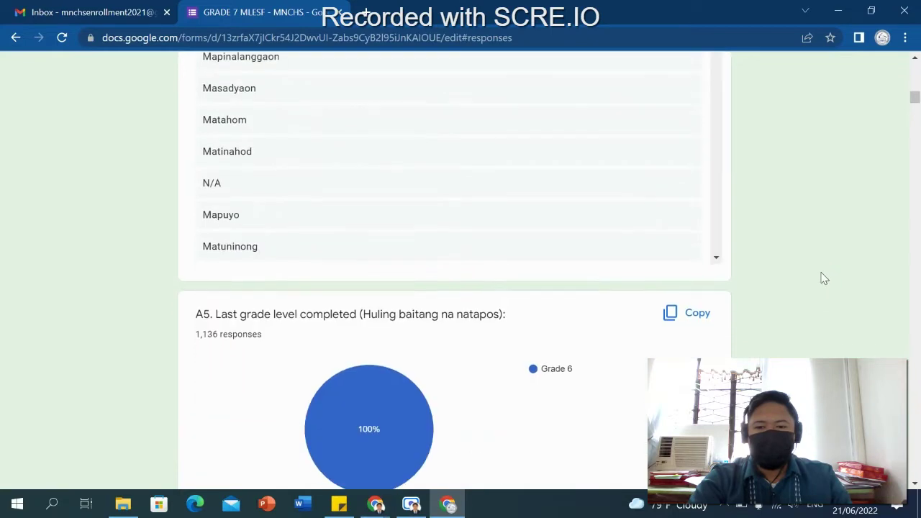
scroll(824, 278, down, 4)
scroll(827, 276, down, 1)
scroll(827, 277, down, 4)
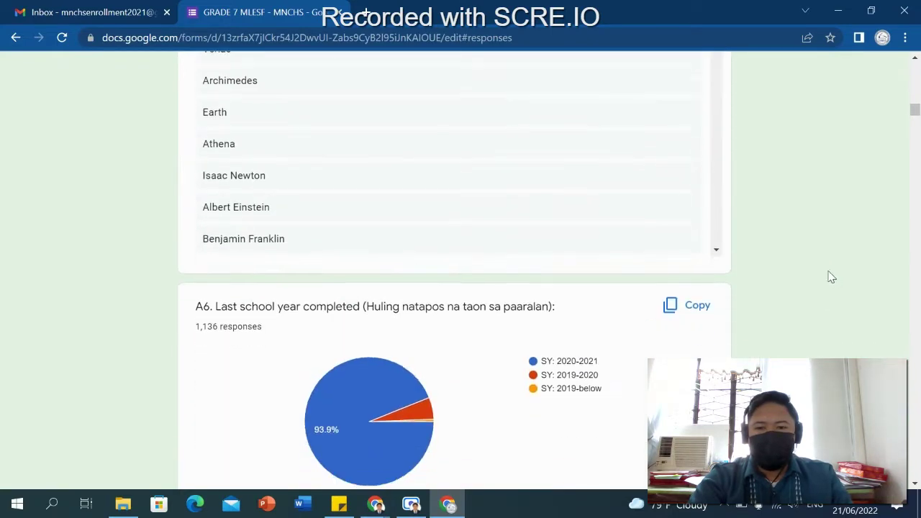
scroll(826, 274, down, 1)
scroll(826, 272, down, 2)
scroll(827, 273, down, 4)
scroll(827, 274, down, 1)
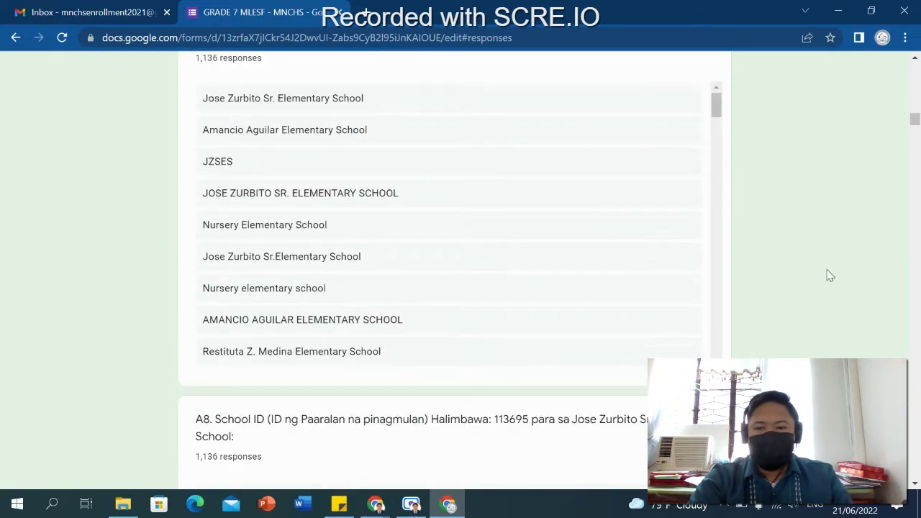
scroll(827, 270, down, 3)
scroll(828, 273, down, 2)
scroll(831, 276, down, 3)
scroll(827, 272, down, 2)
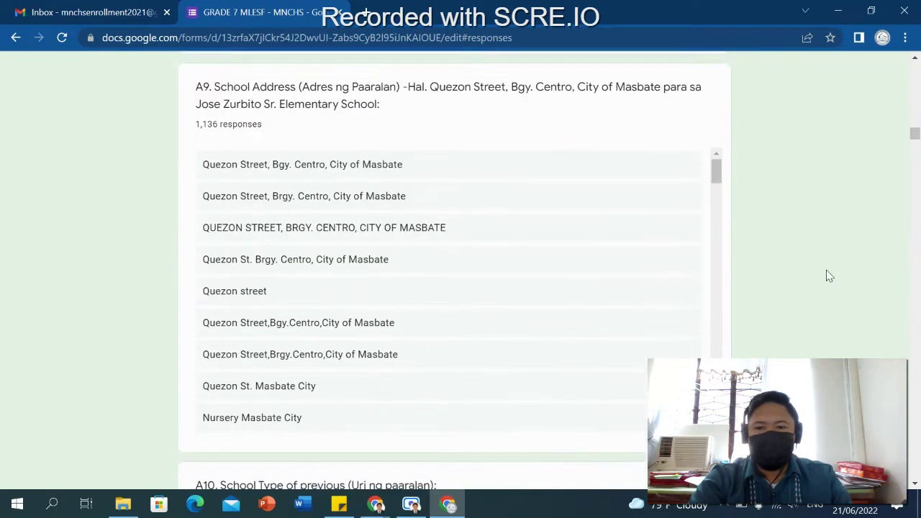
scroll(826, 270, down, 1)
scroll(825, 269, down, 3)
scroll(824, 269, down, 1)
scroll(827, 272, down, 4)
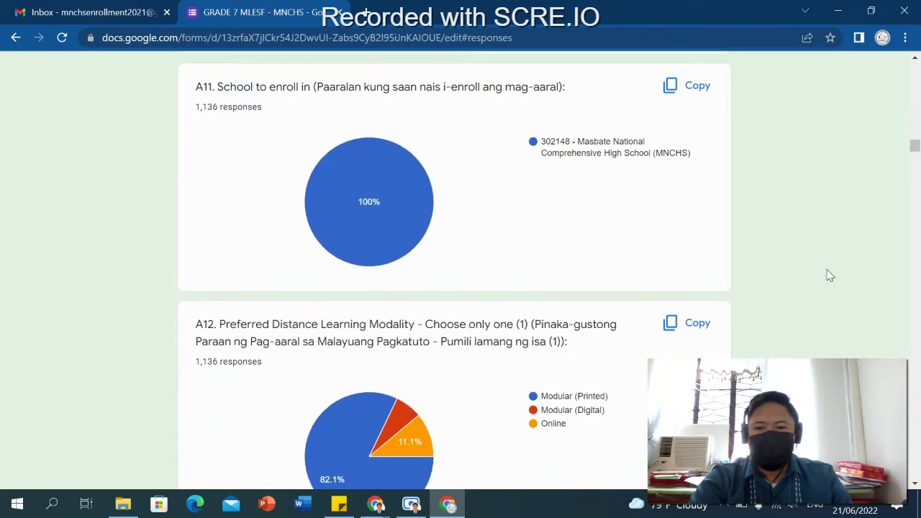
scroll(830, 272, down, 5)
Step: Scroll past the B. Student Information answers to the C1 Father Full Name response list
scroll(828, 272, down, 2)
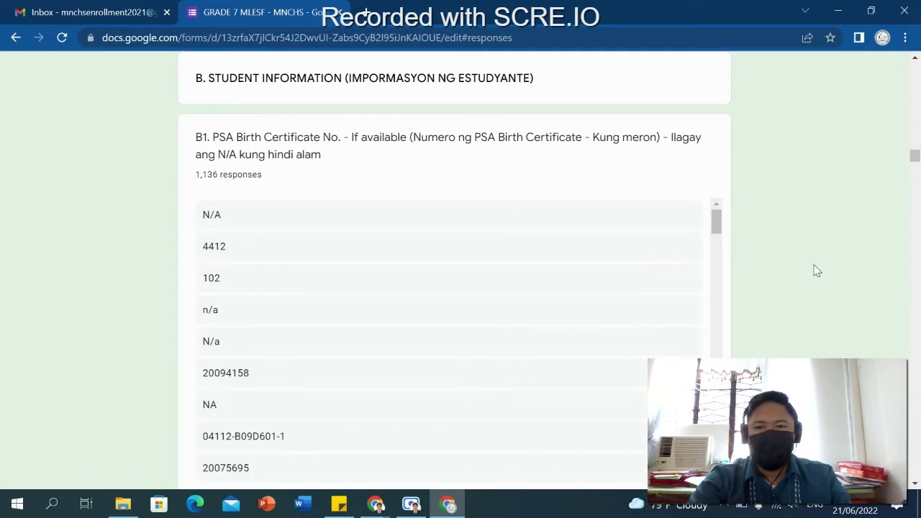
scroll(821, 272, down, 3)
scroll(831, 273, down, 3)
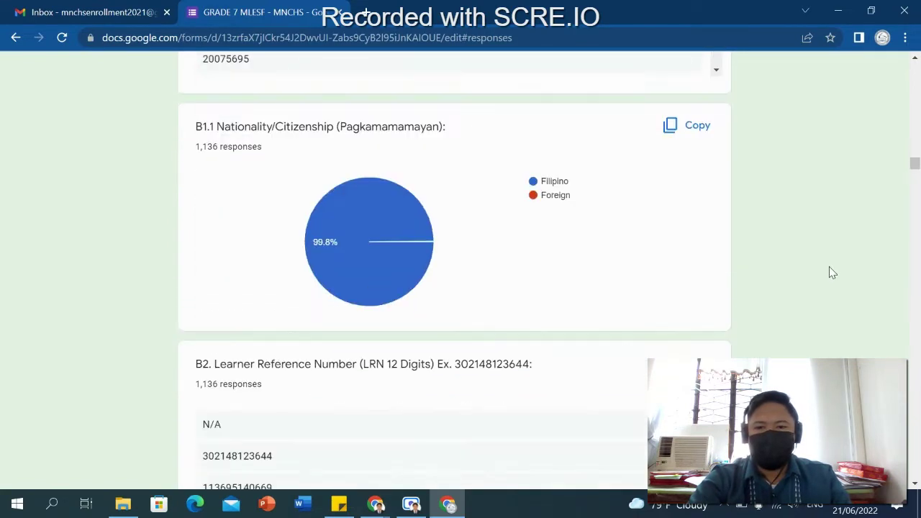
scroll(833, 270, down, 2)
scroll(834, 271, down, 6)
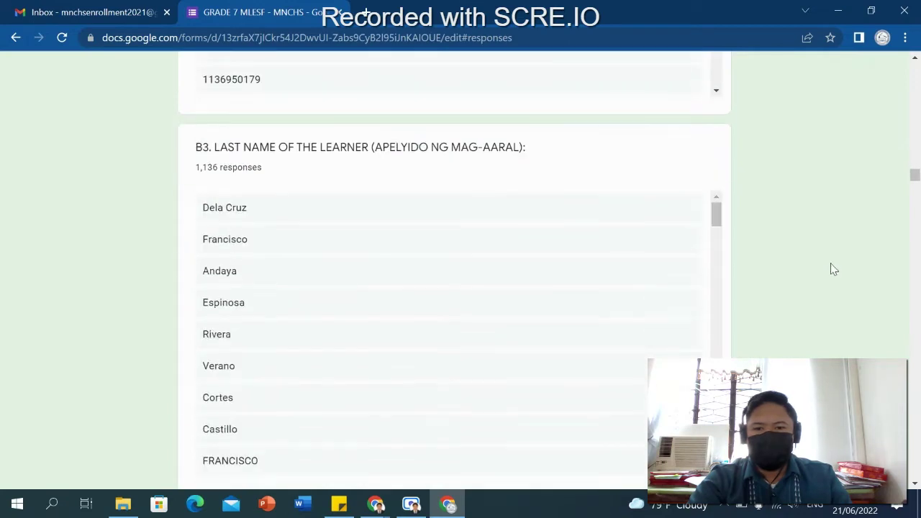
scroll(833, 267, down, 2)
scroll(831, 262, down, 4)
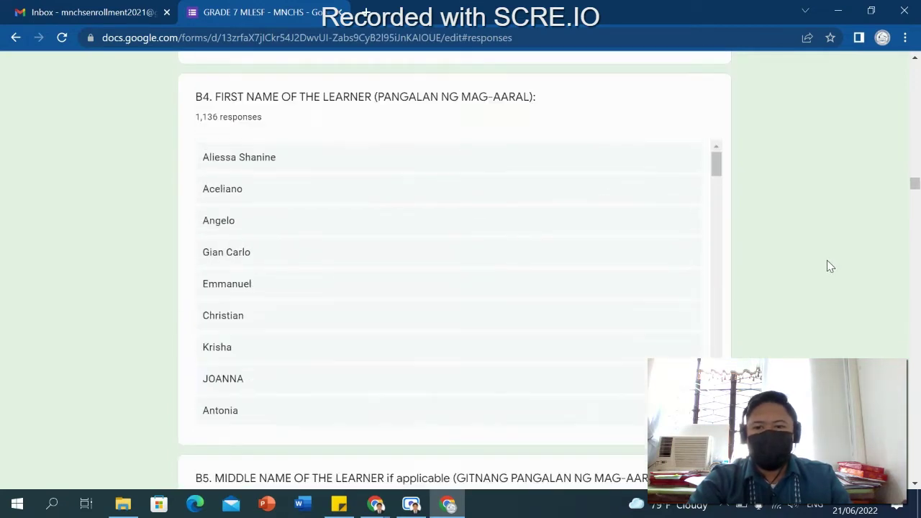
scroll(828, 264, down, 5)
scroll(828, 266, down, 6)
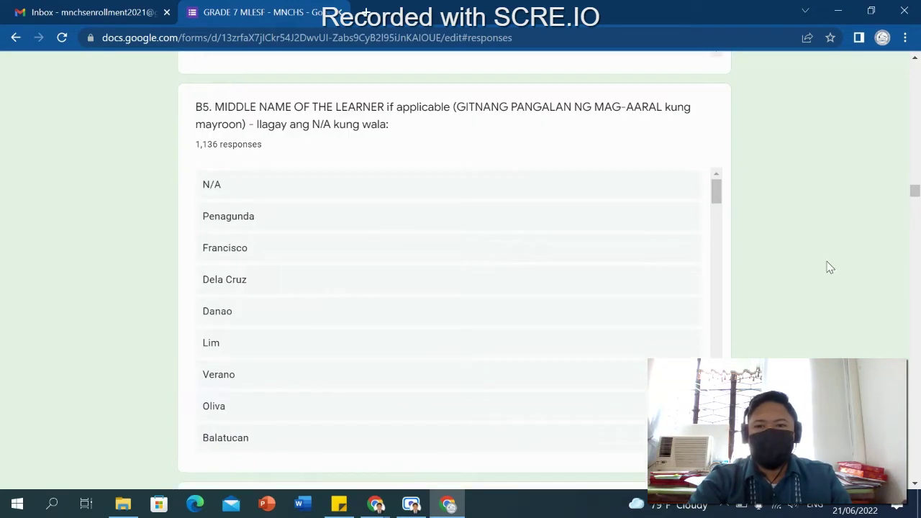
scroll(829, 264, down, 2)
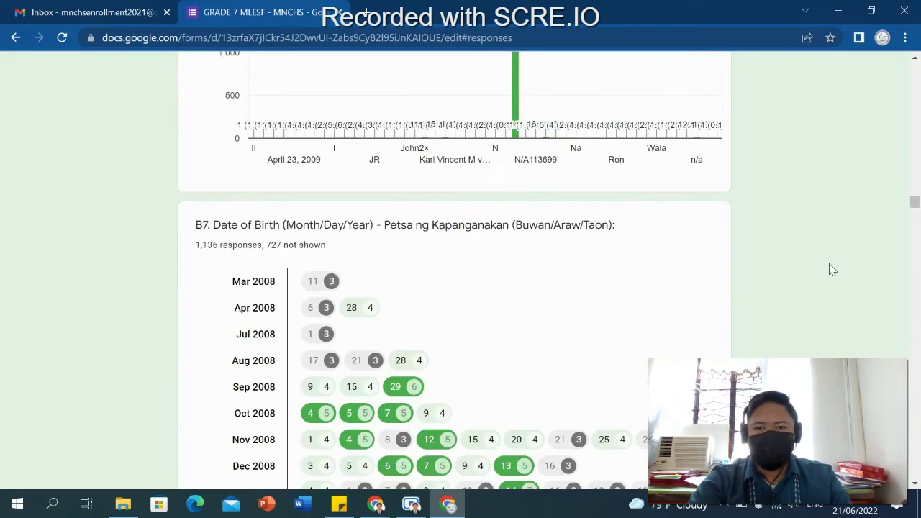
scroll(833, 266, down, 4)
scroll(837, 282, down, 5)
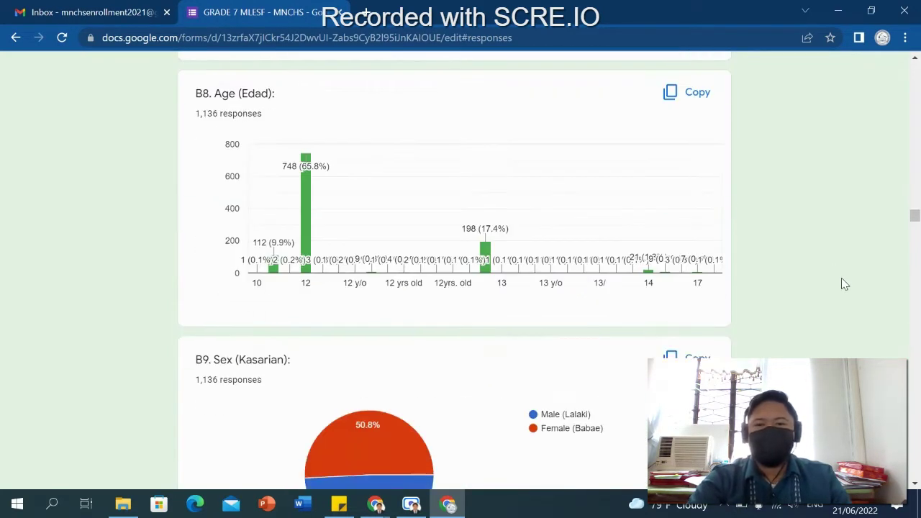
scroll(841, 277, down, 2)
scroll(834, 275, down, 5)
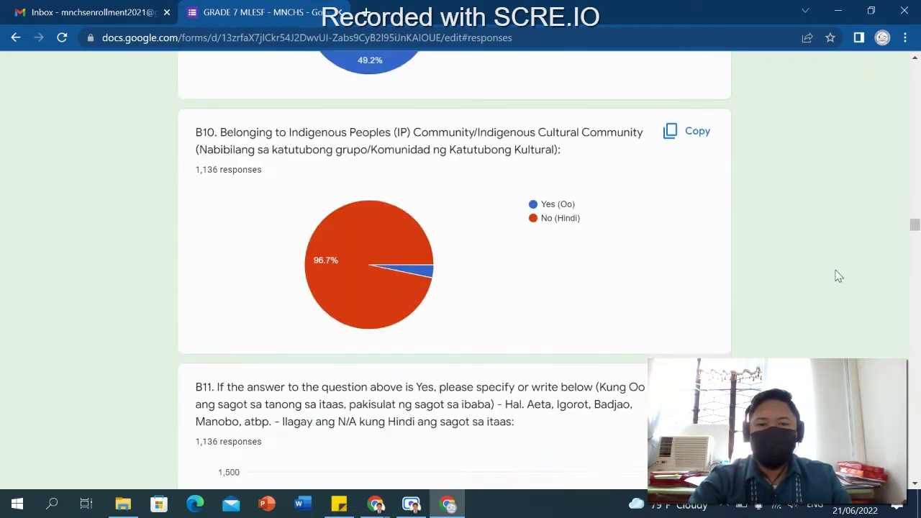
scroll(833, 275, down, 4)
scroll(834, 272, down, 1)
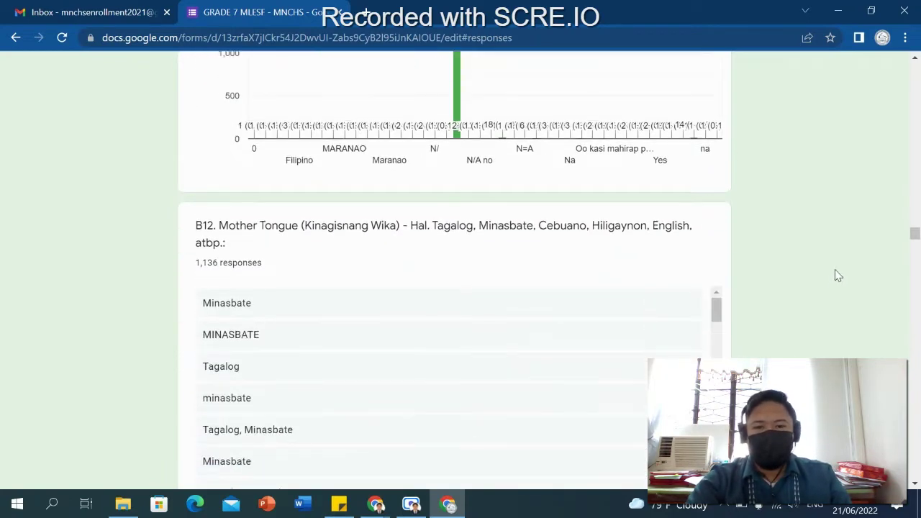
scroll(836, 270, down, 3)
scroll(842, 272, down, 3)
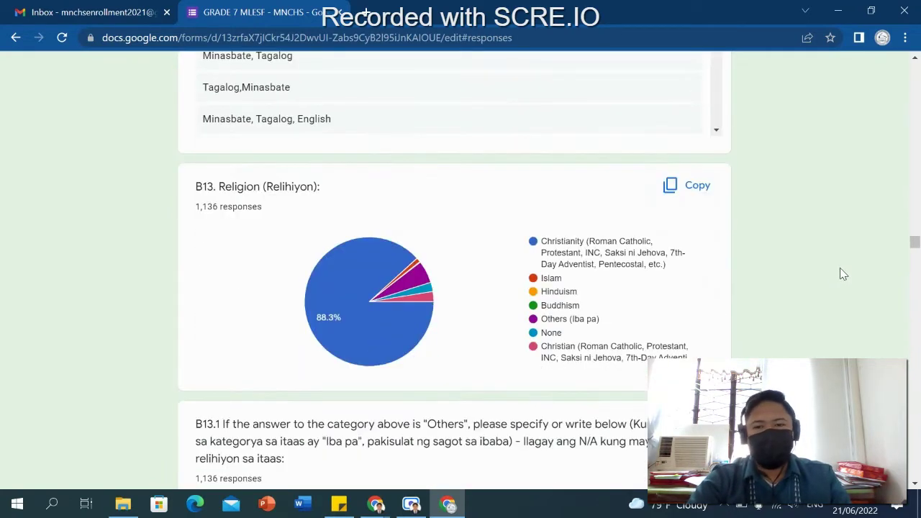
scroll(839, 275, down, 4)
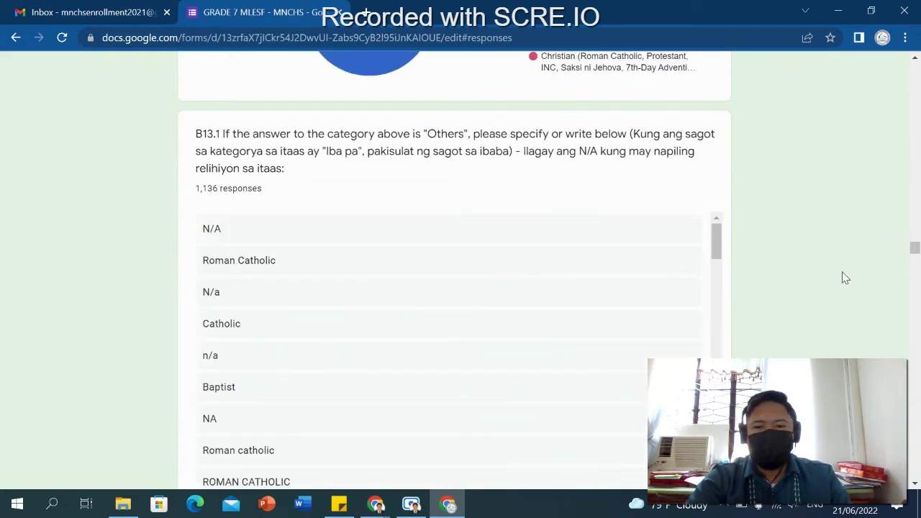
scroll(856, 302, down, 2)
scroll(865, 316, down, 6)
scroll(865, 321, down, 2)
scroll(863, 318, down, 5)
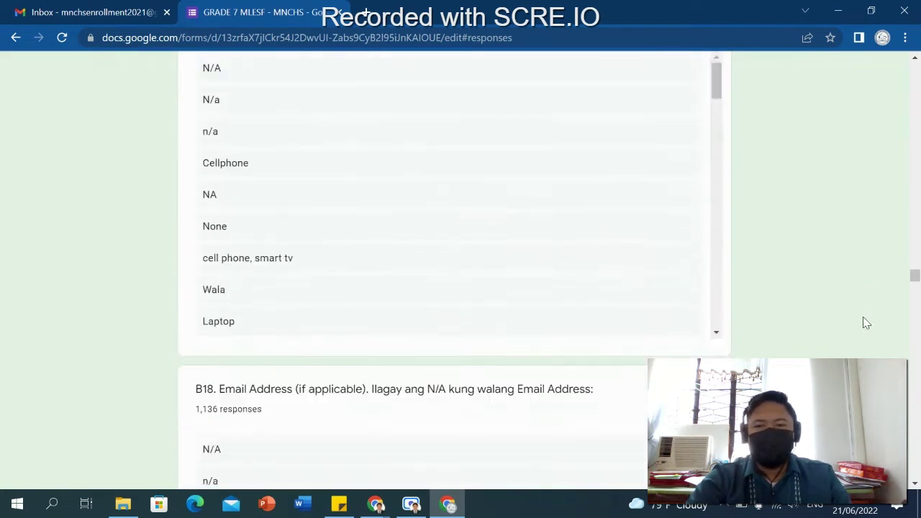
scroll(860, 317, down, 5)
scroll(860, 318, down, 5)
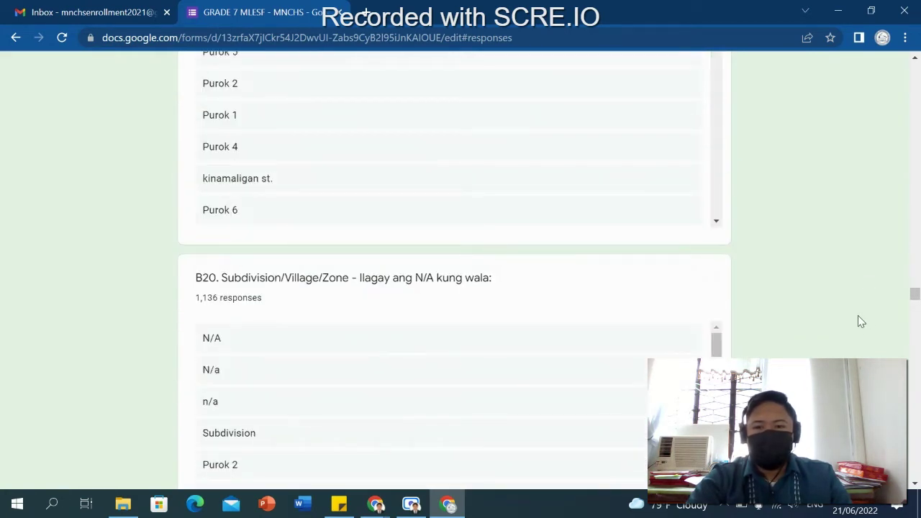
scroll(863, 320, down, 3)
scroll(865, 318, down, 4)
scroll(863, 324, down, 4)
scroll(862, 329, down, 3)
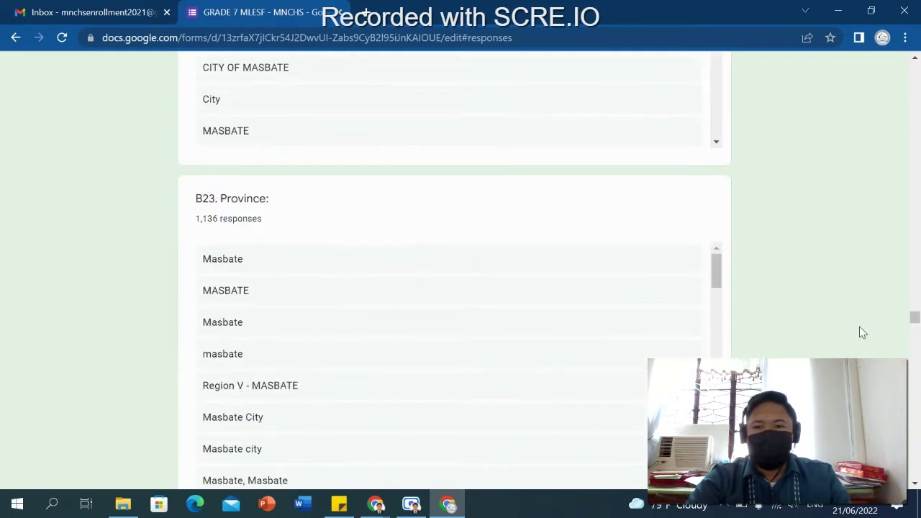
scroll(862, 324, down, 5)
scroll(863, 327, down, 10)
Step: Scroll through section C's charts to the C10 4Ps chart showing 76% No, 24% Yes
scroll(867, 328, down, 4)
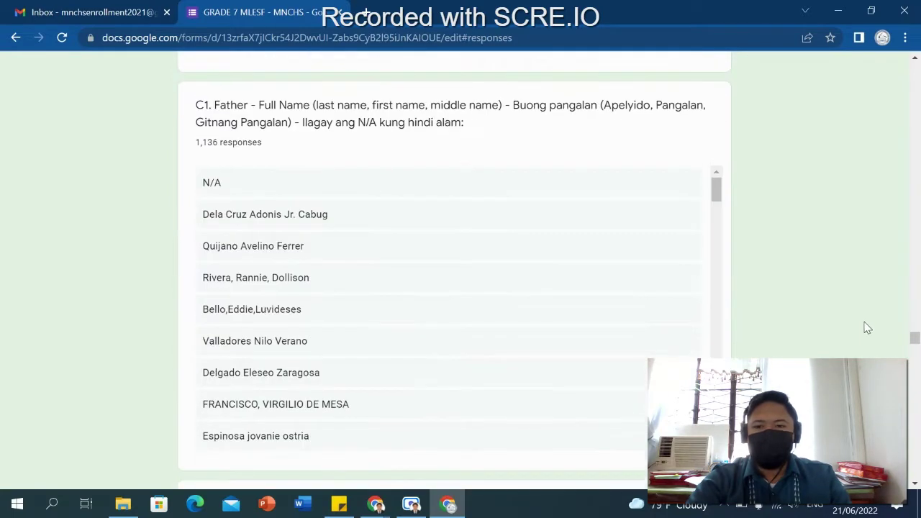
scroll(867, 328, up, 1)
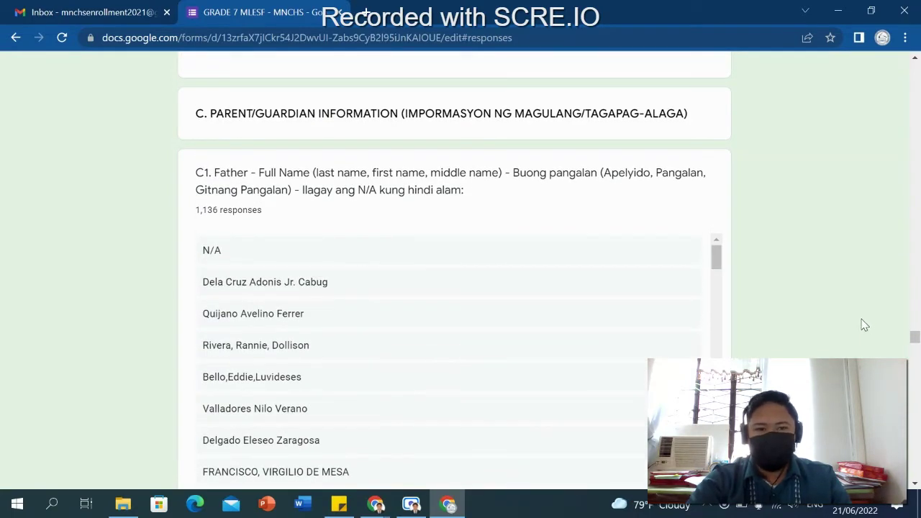
scroll(860, 318, down, 1)
scroll(862, 316, down, 4)
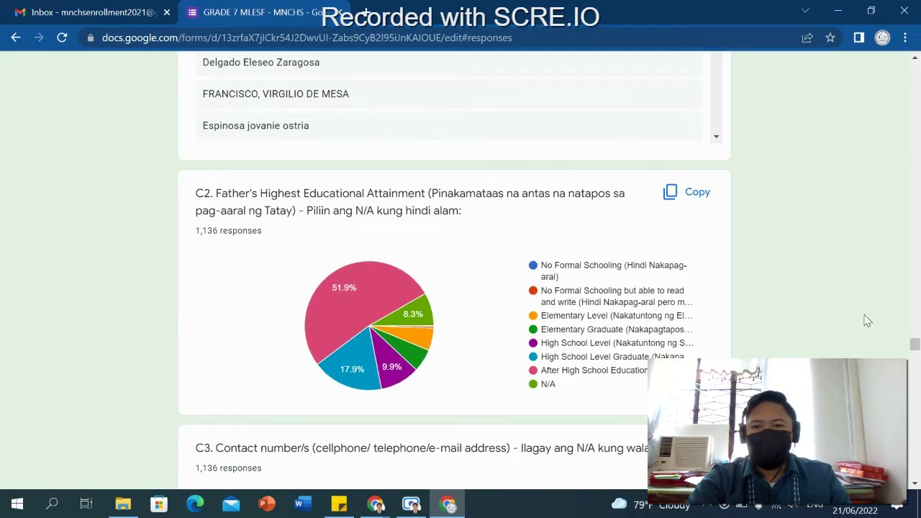
scroll(867, 320, down, 2)
scroll(866, 319, down, 6)
scroll(867, 322, down, 5)
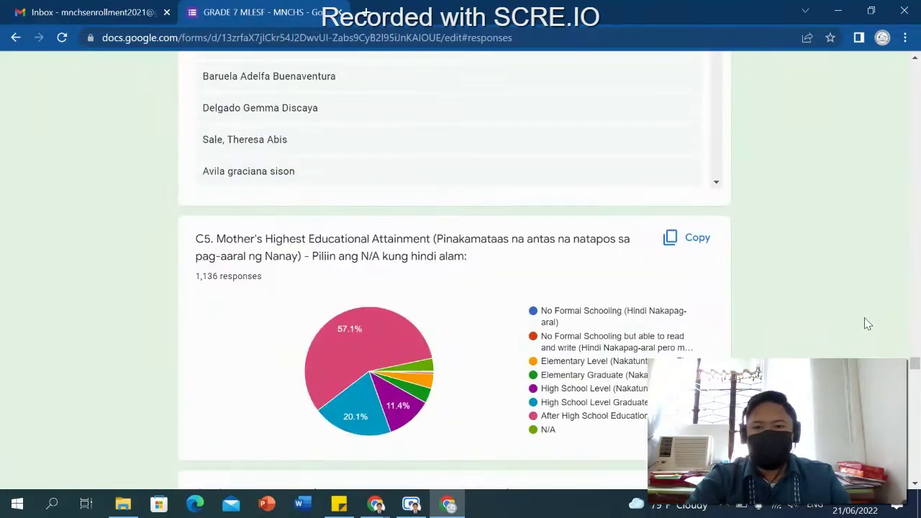
scroll(868, 321, down, 5)
scroll(869, 318, down, 3)
scroll(870, 319, down, 1)
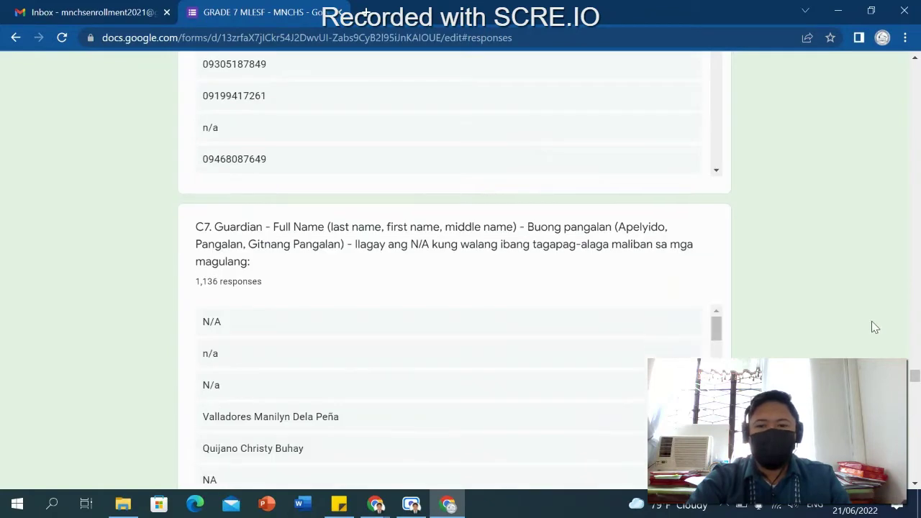
scroll(866, 317, down, 5)
scroll(865, 315, down, 2)
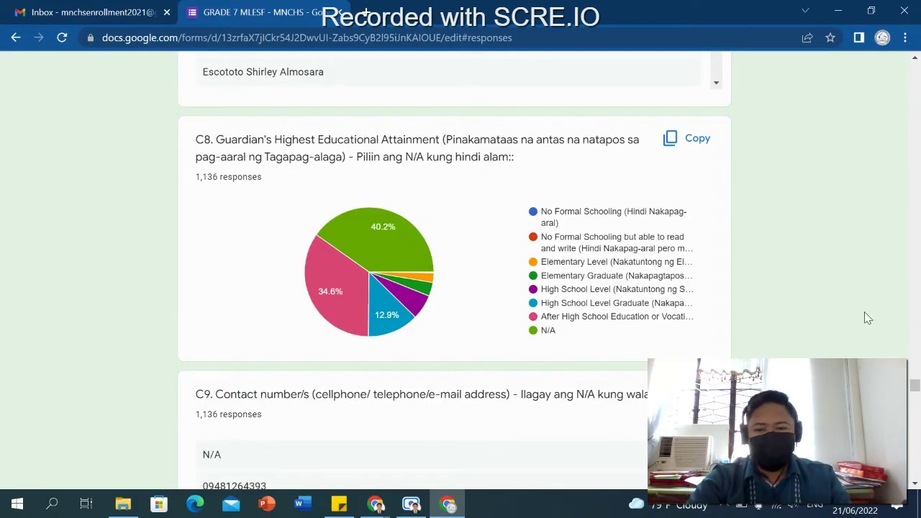
scroll(863, 312, down, 3)
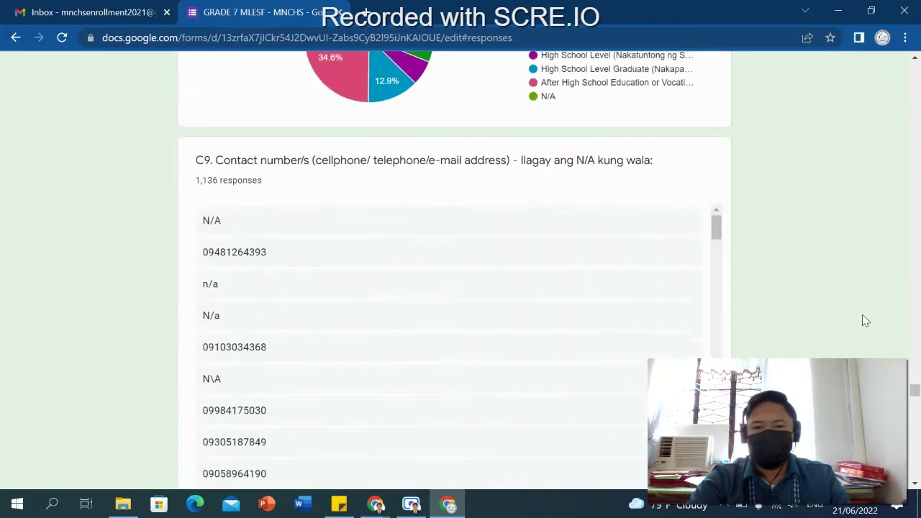
scroll(863, 314, down, 2)
scroll(868, 312, down, 2)
scroll(869, 311, down, 2)
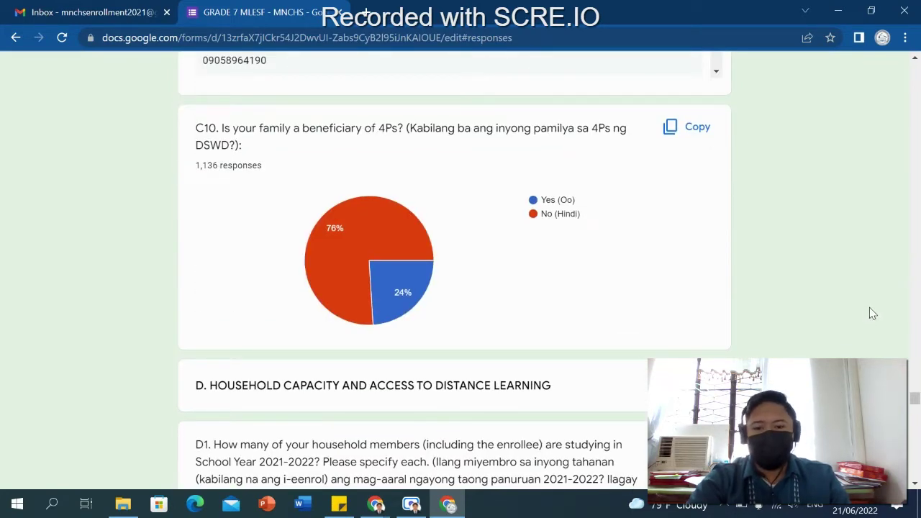
scroll(868, 306, down, 3)
Step: Scroll through section D's internet and challenges charts to the E1 chart (51.6% Yes, 48.4% No)
scroll(868, 310, down, 1)
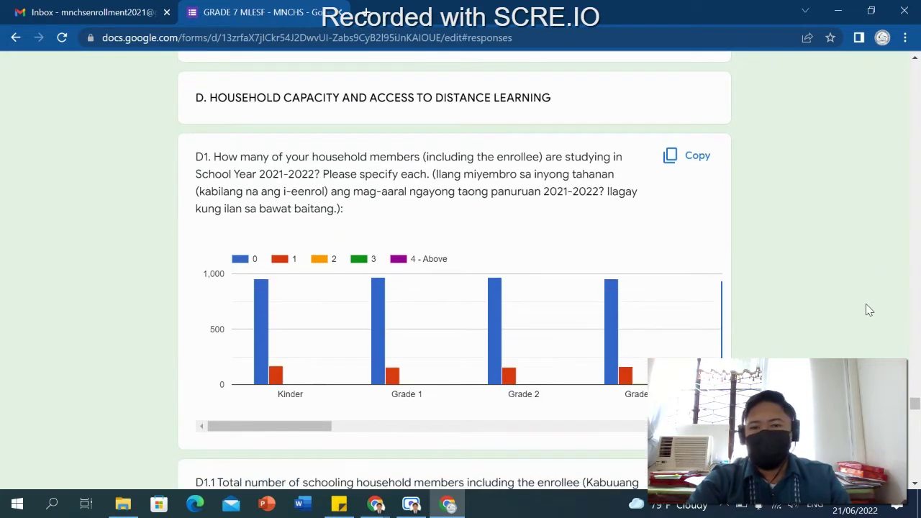
scroll(867, 305, down, 2)
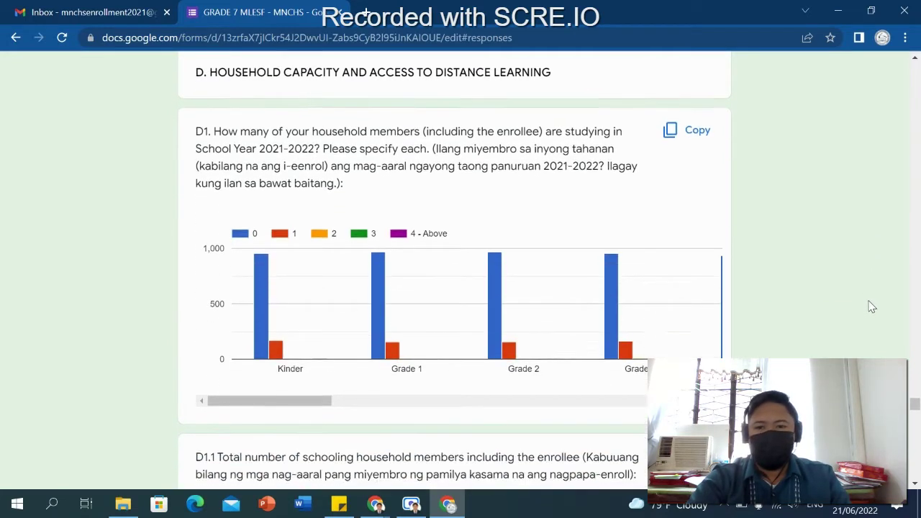
scroll(870, 311, down, 2)
scroll(875, 303, down, 3)
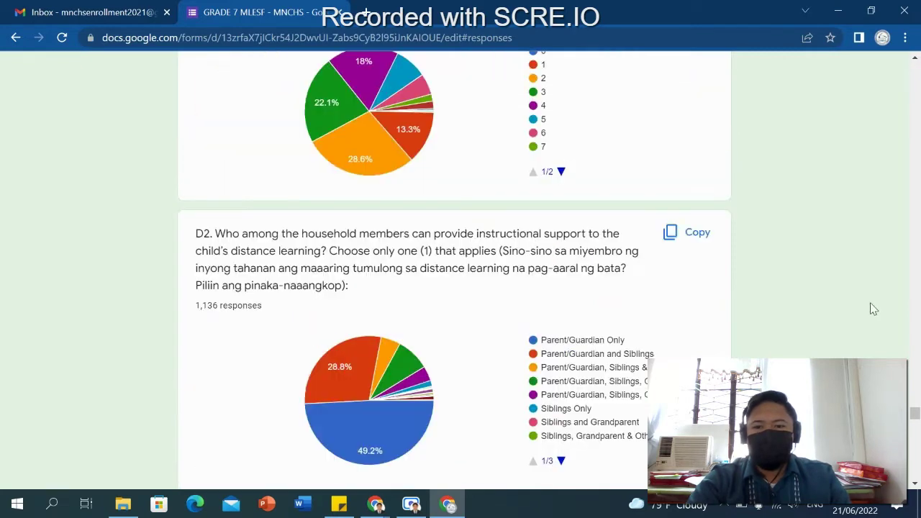
scroll(876, 305, down, 3)
scroll(872, 302, down, 2)
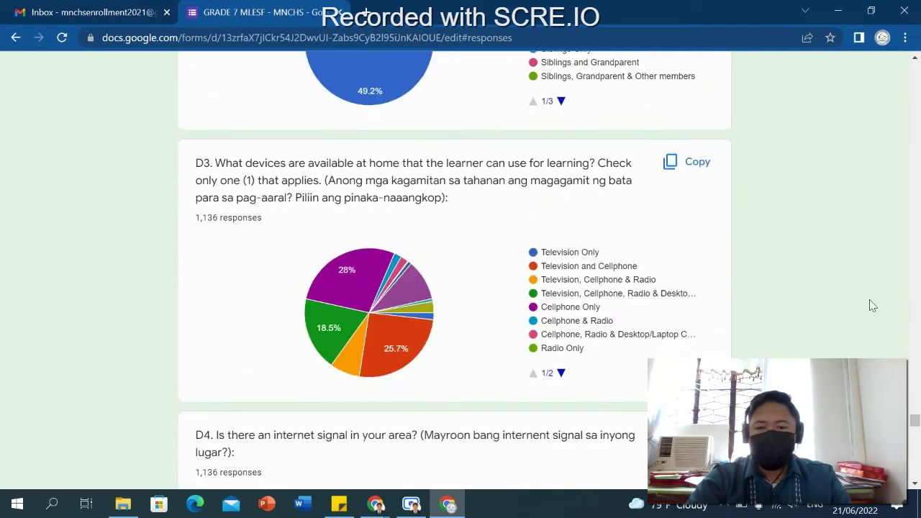
scroll(869, 299, down, 2)
scroll(871, 303, down, 3)
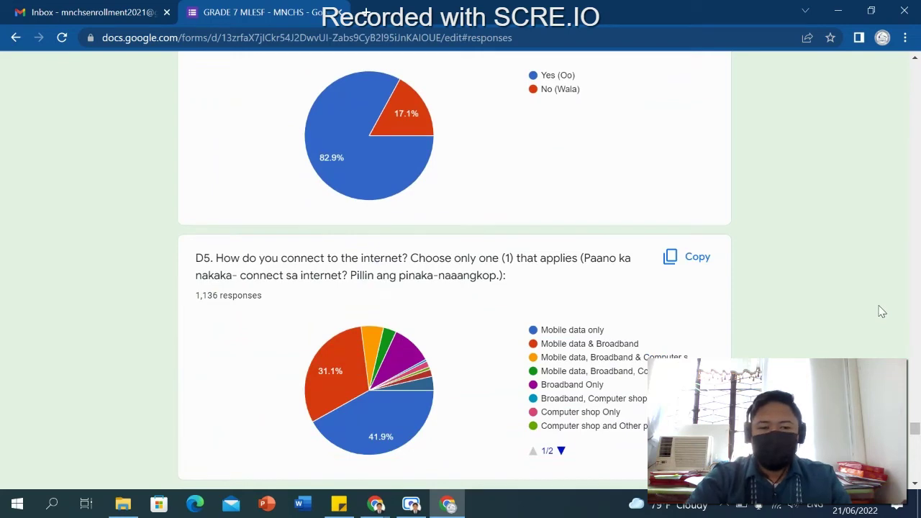
scroll(881, 312, down, 4)
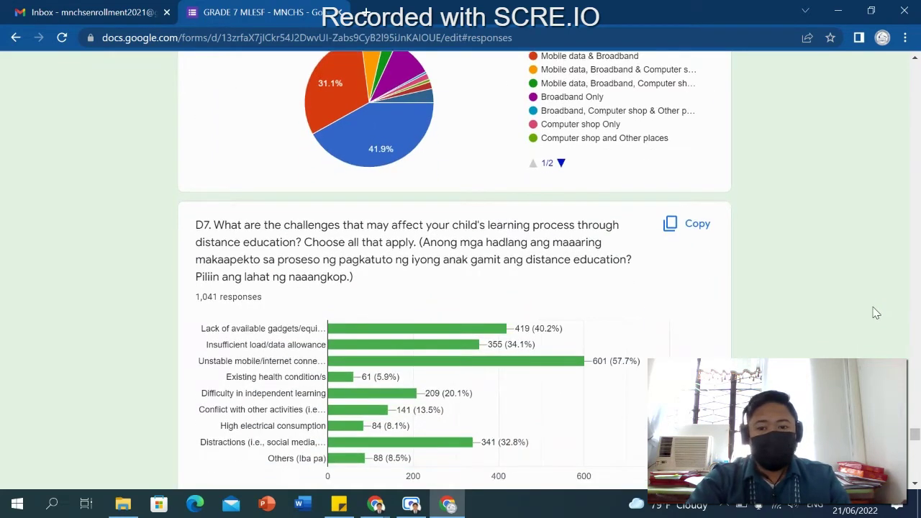
scroll(874, 305, down, 2)
scroll(878, 306, down, 5)
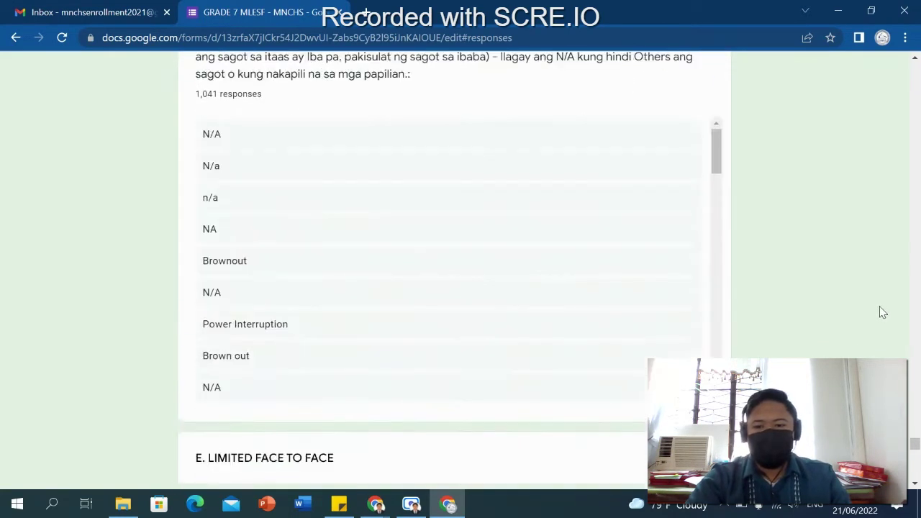
scroll(885, 313, down, 3)
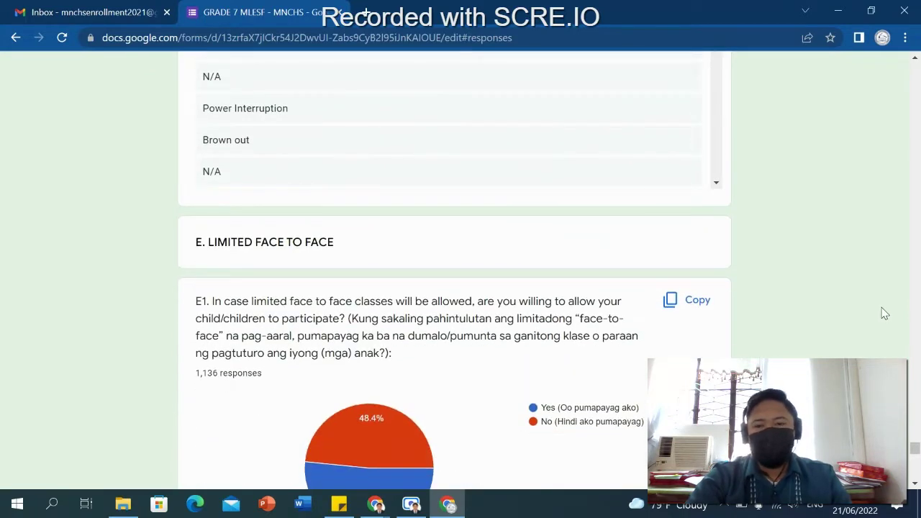
scroll(884, 311, down, 2)
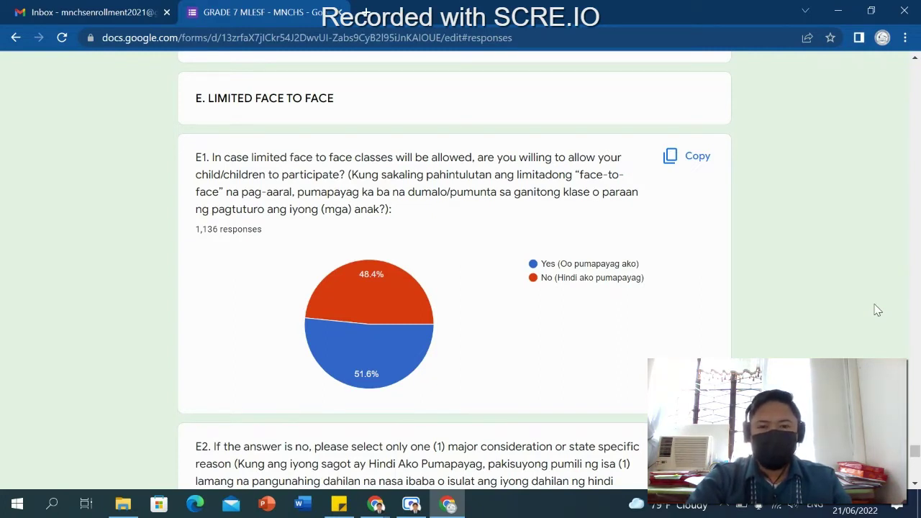
Step: Scroll through section E to the Data Privacy consent chart showing 1,136 (100%) I Agree
scroll(879, 303, down, 1)
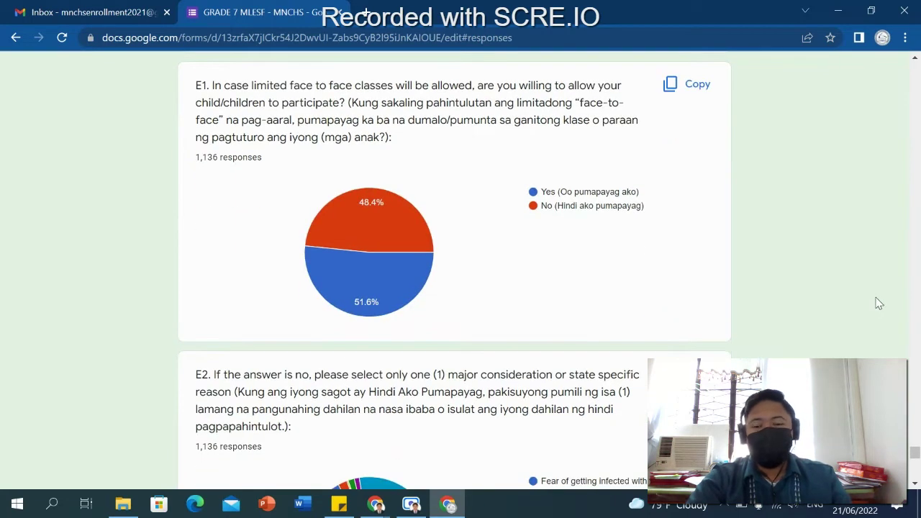
scroll(878, 303, down, 2)
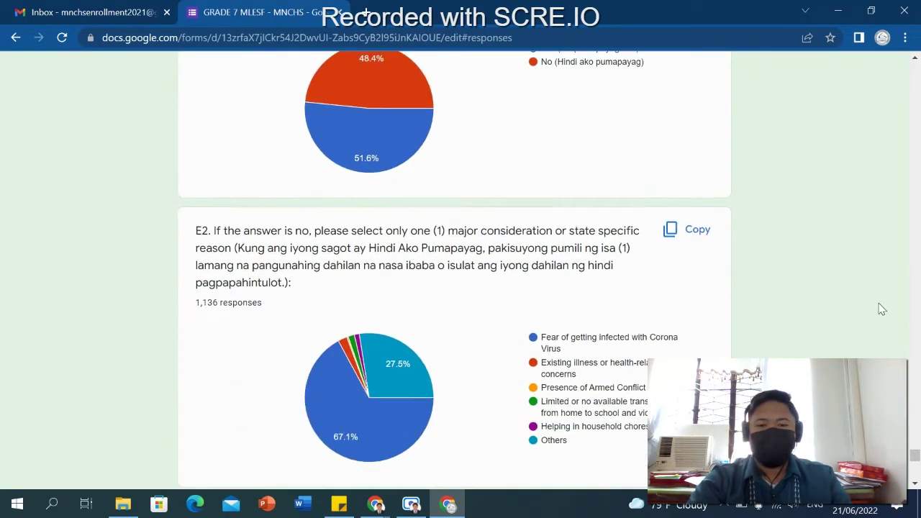
scroll(882, 310, down, 1)
scroll(882, 310, down, 1)
scroll(880, 305, down, 2)
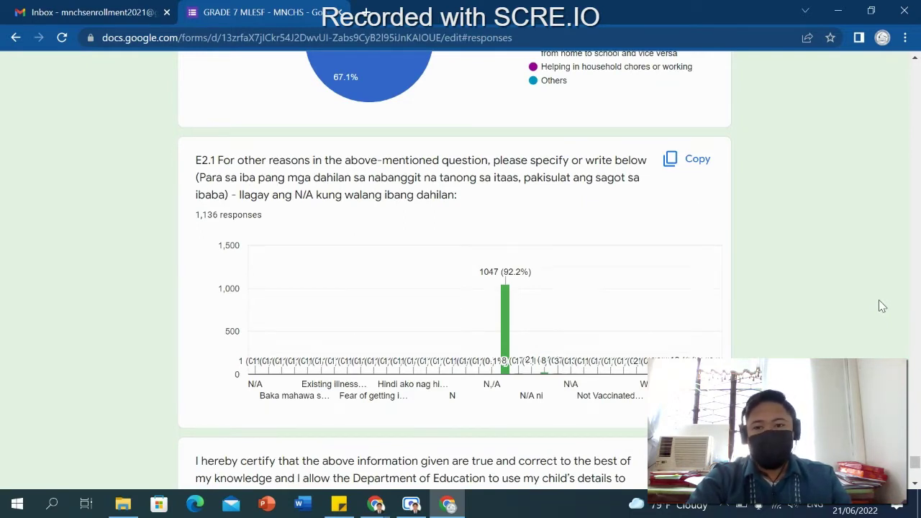
scroll(882, 306, down, 1)
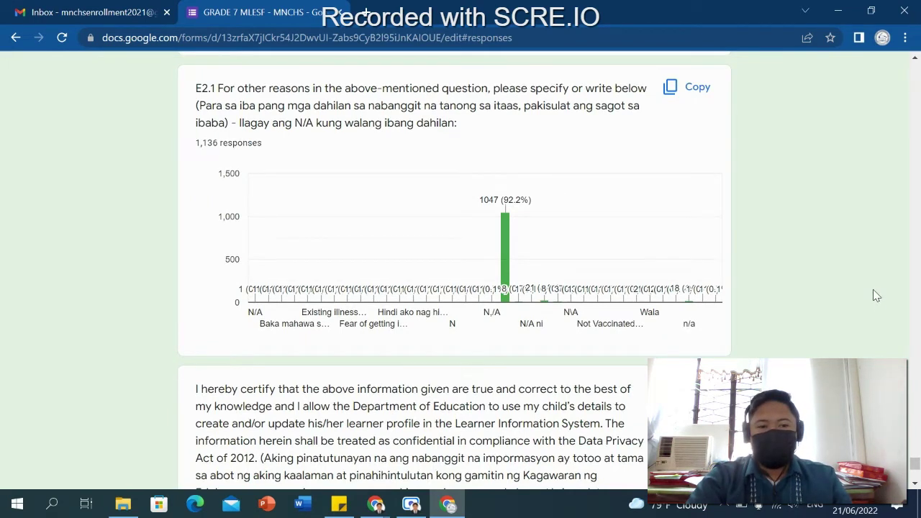
scroll(873, 297, down, 2)
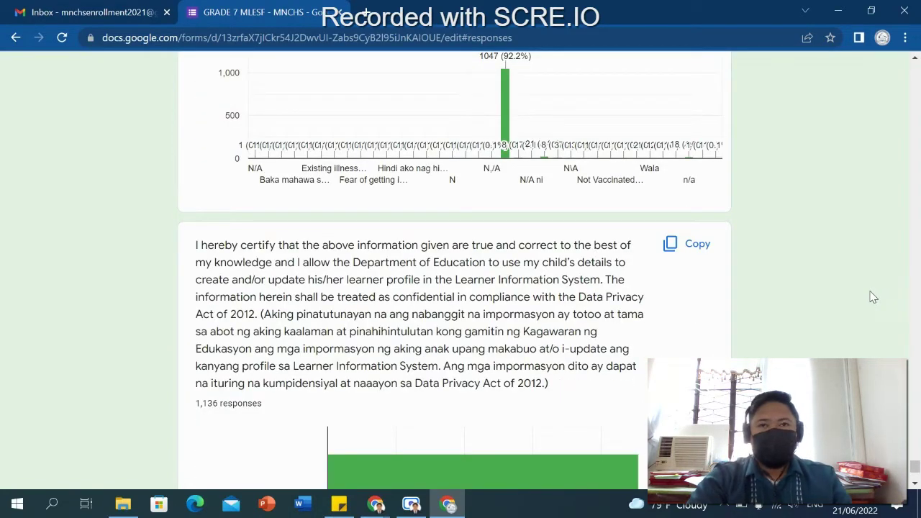
scroll(873, 296, down, 1)
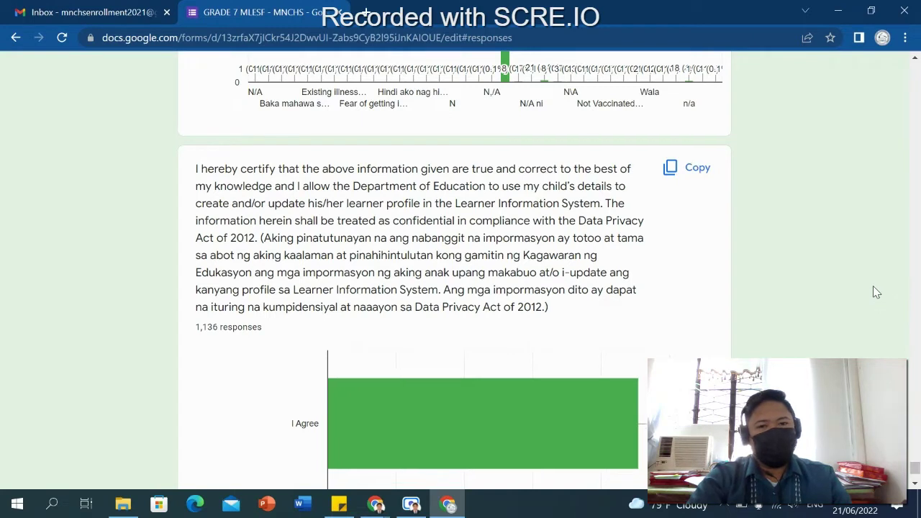
scroll(872, 285, down, 1)
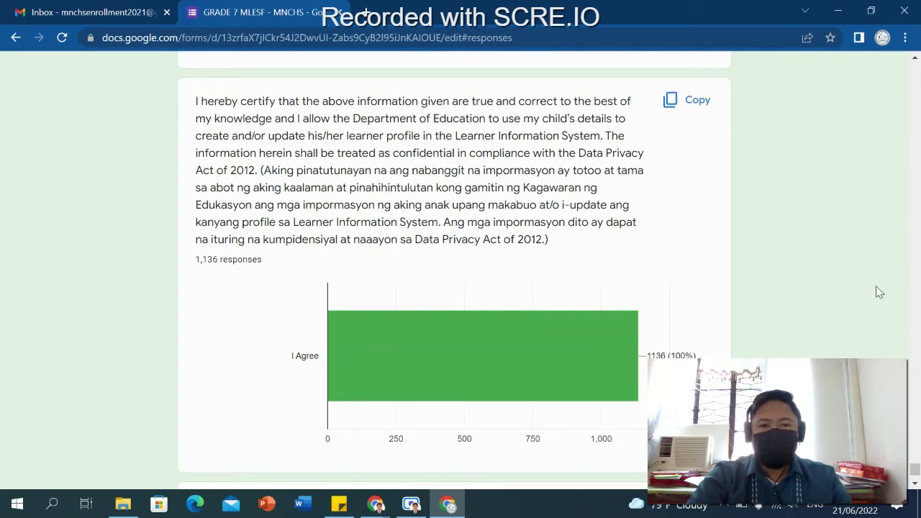
scroll(879, 291, up, 3)
scroll(881, 292, up, 3)
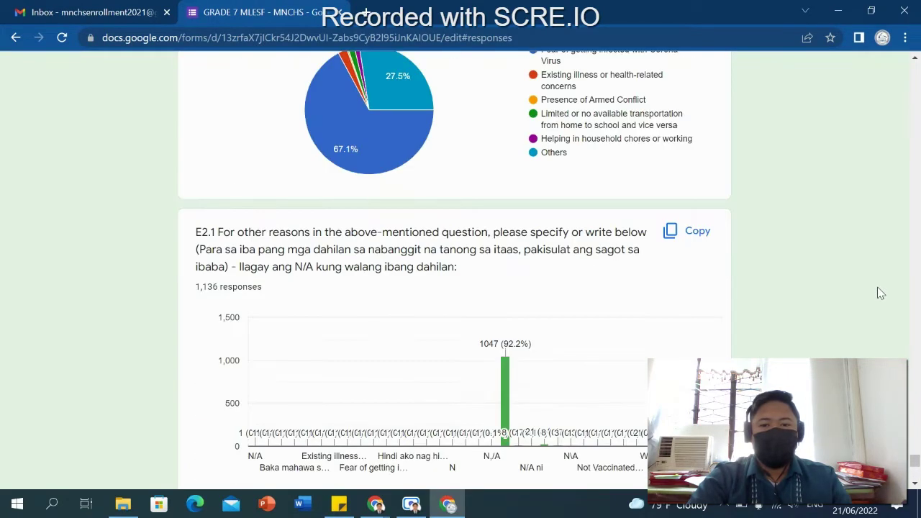
scroll(879, 293, down, 5)
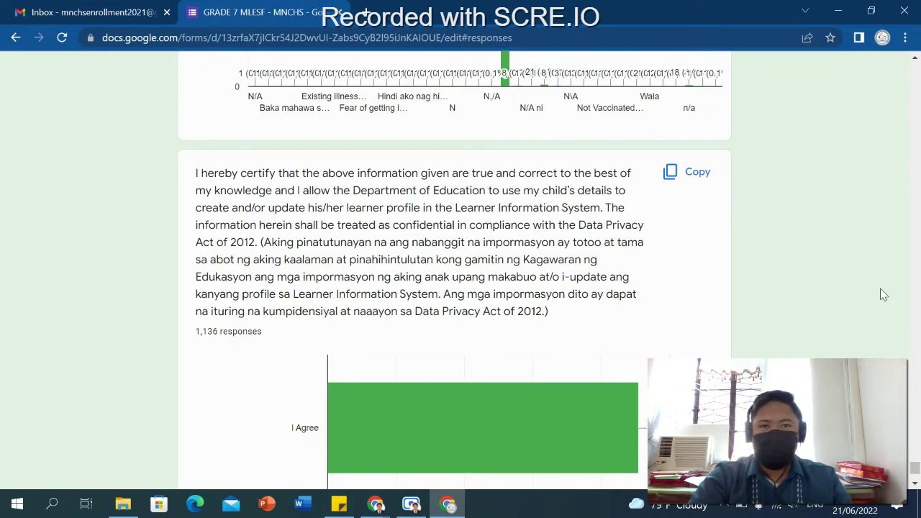
scroll(882, 291, down, 1)
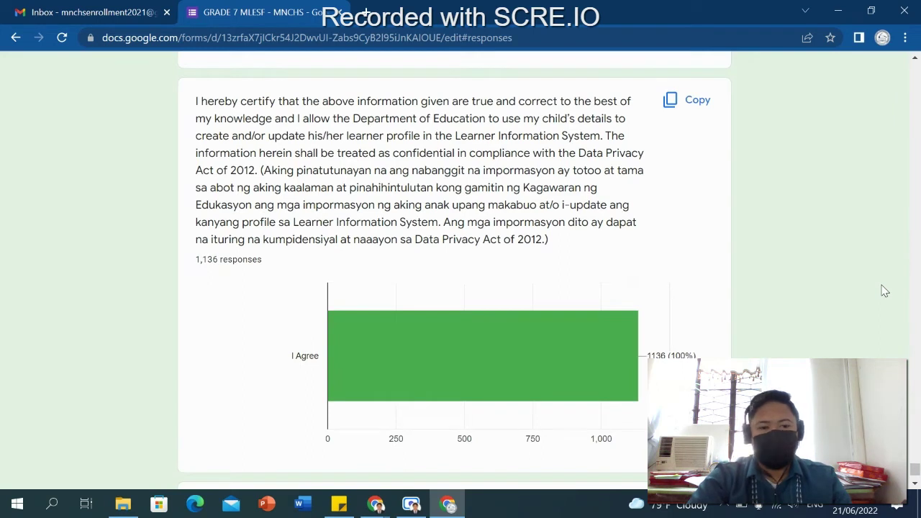
scroll(884, 291, down, 2)
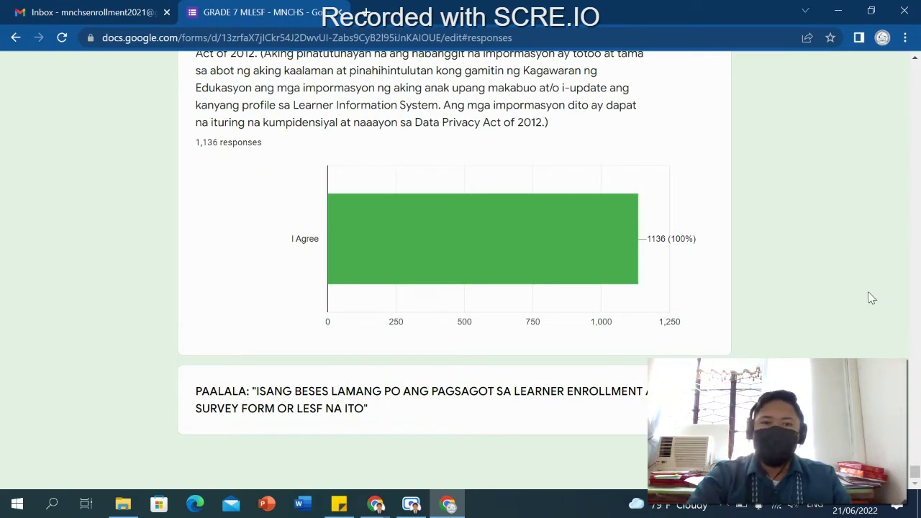
scroll(870, 297, up, 1)
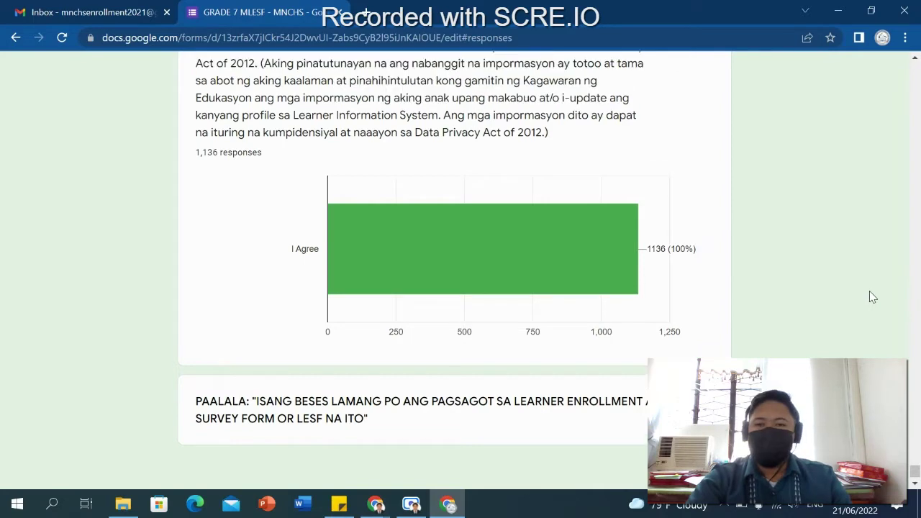
scroll(869, 297, up, 1)
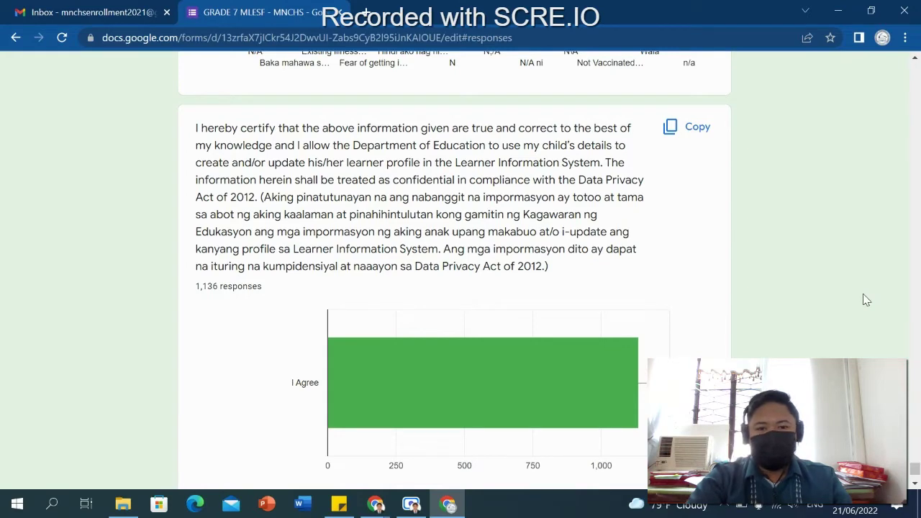
scroll(866, 301, down, 2)
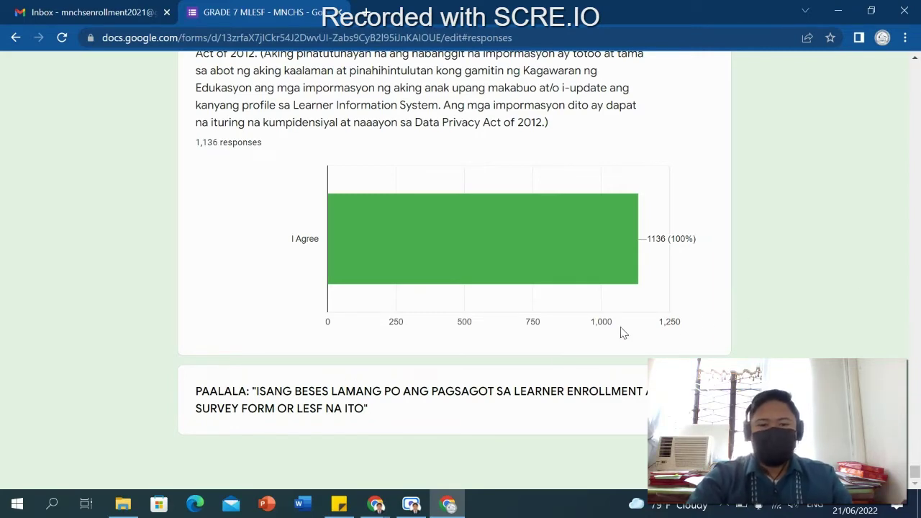
scroll(523, 327, up, 1)
scroll(365, 253, up, 1)
scroll(403, 245, up, 1)
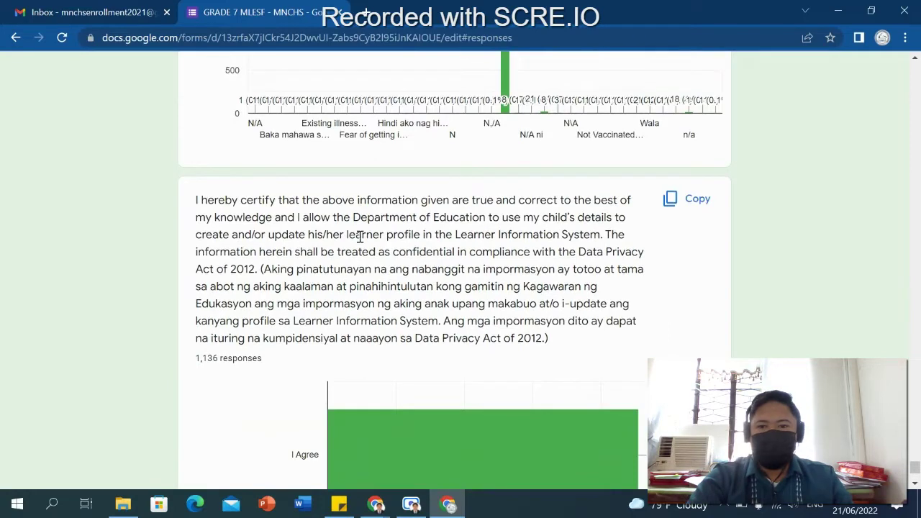
scroll(405, 291, down, 3)
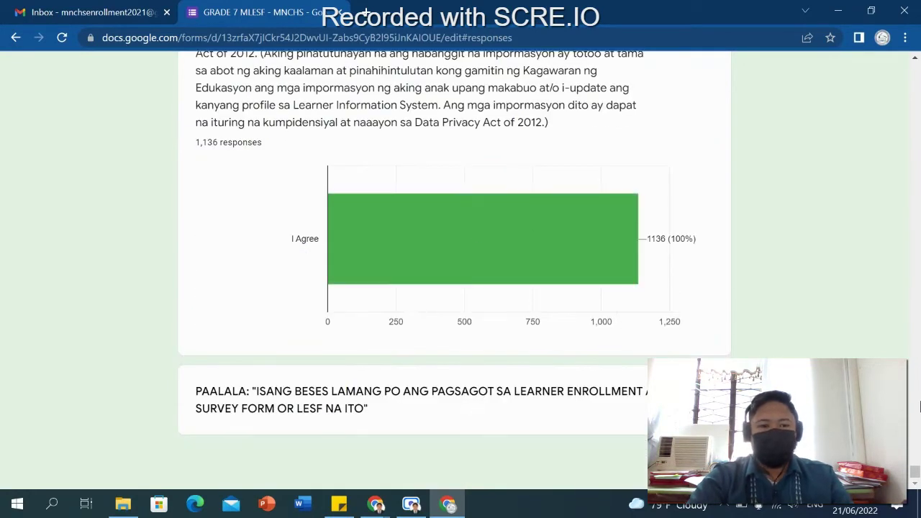
Step: Go back to the top of the page and open the form's Settings page
drag(915, 473, 915, 66)
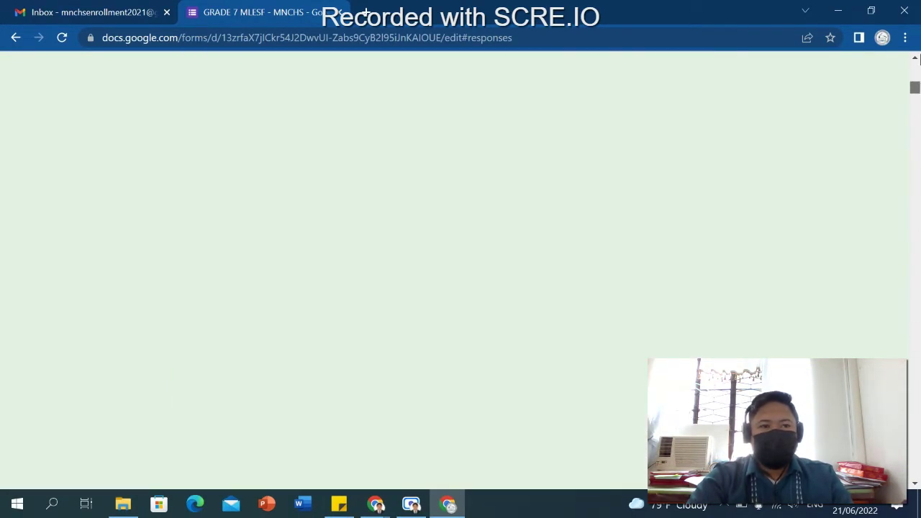
scroll(676, 122, up, 2)
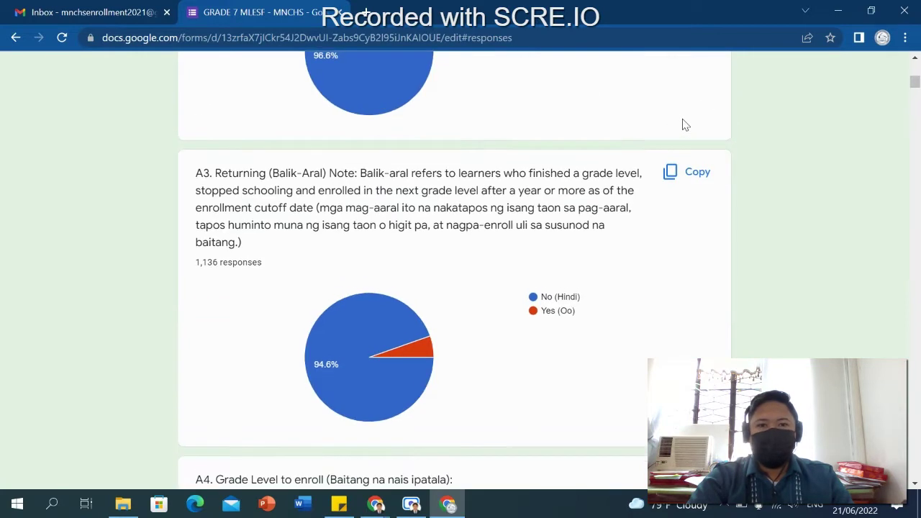
scroll(683, 124, up, 6)
scroll(686, 126, up, 3)
scroll(532, 143, up, 2)
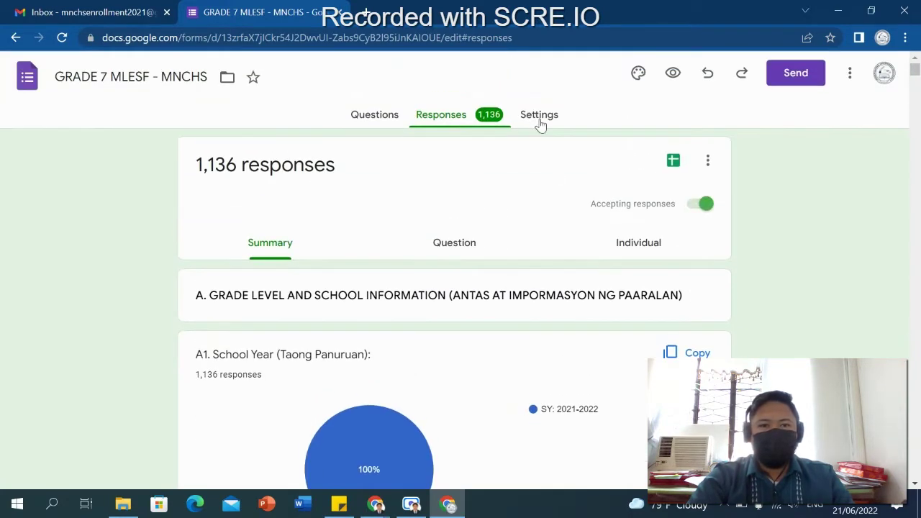
click(539, 122)
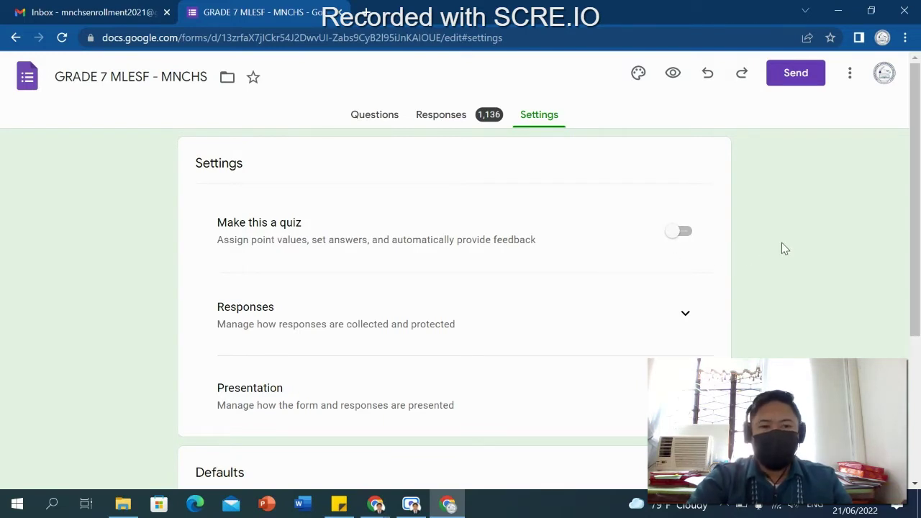
Step: Expand Question defaults to check the make-questions-required option, then return to the top
scroll(767, 257, down, 1)
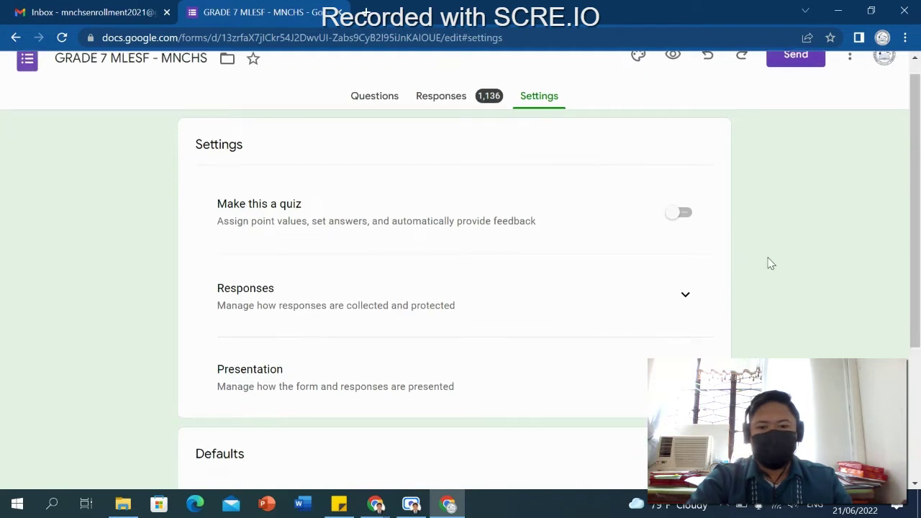
scroll(768, 263, down, 2)
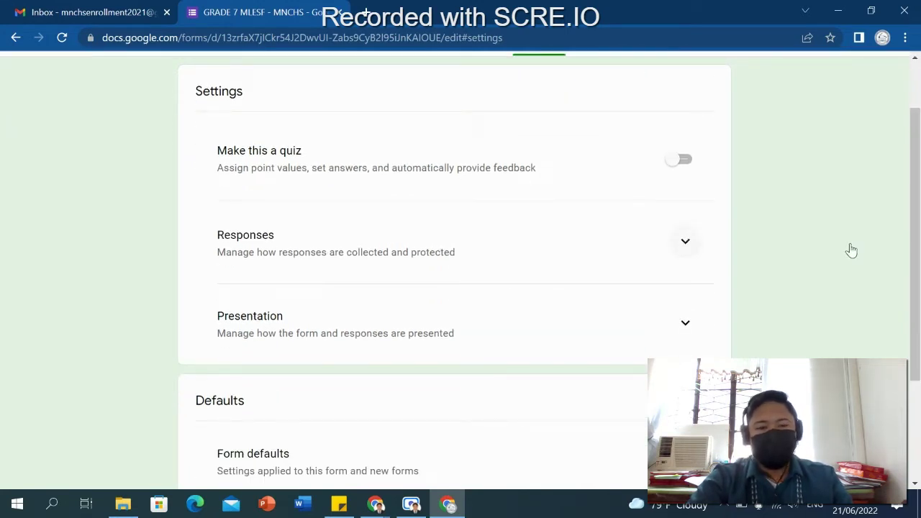
scroll(794, 244, down, 1)
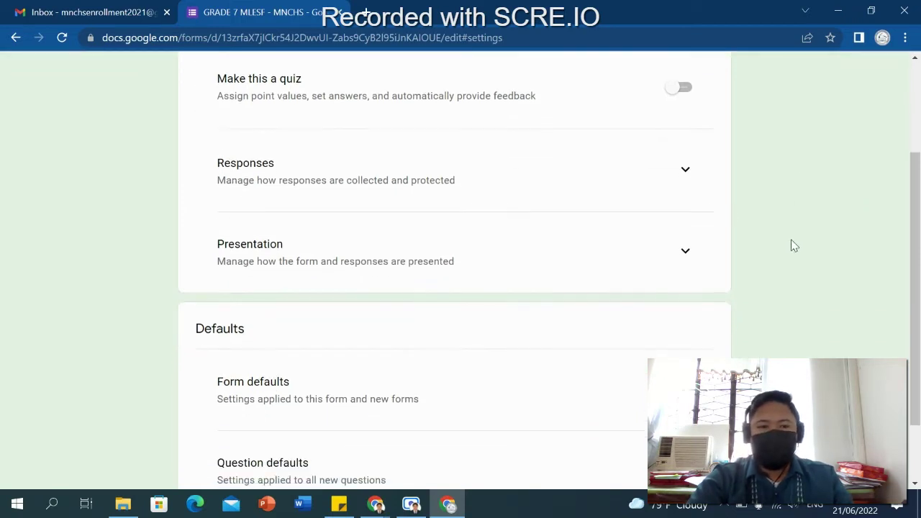
scroll(793, 244, down, 1)
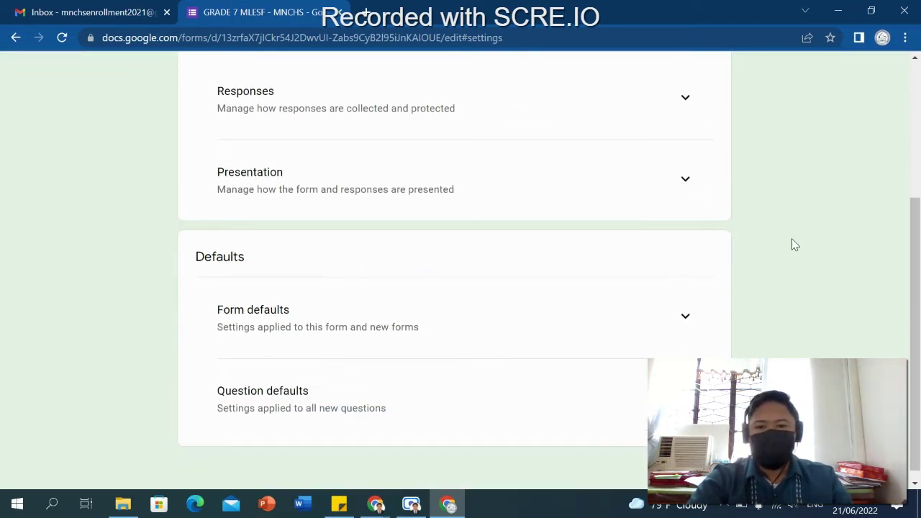
scroll(650, 322, down, 1)
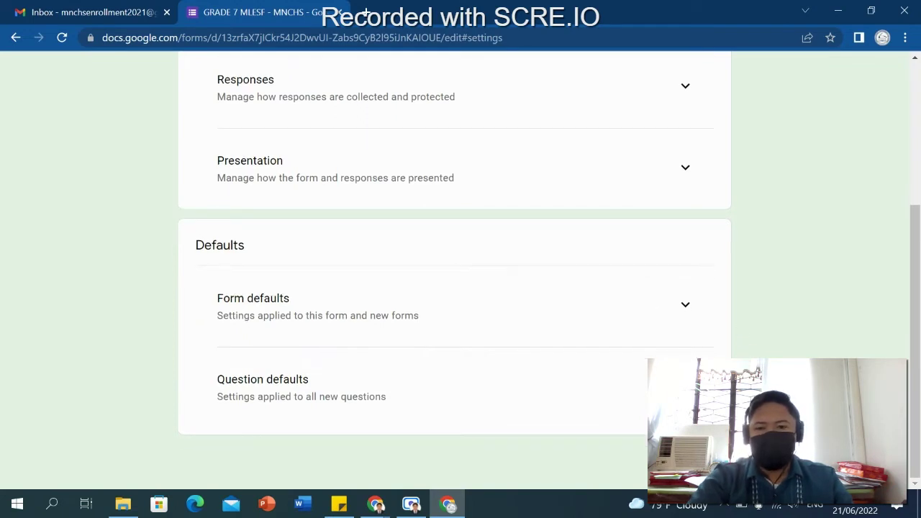
click(684, 386)
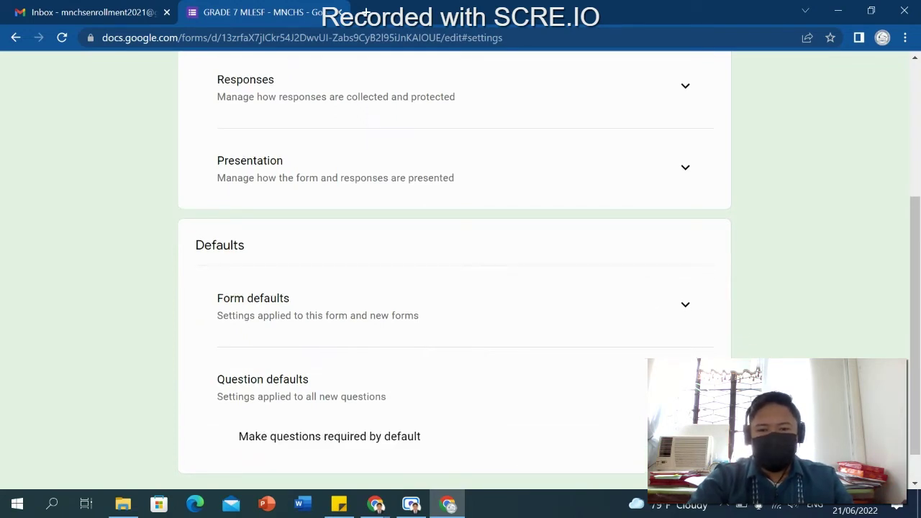
scroll(809, 356, up, 1)
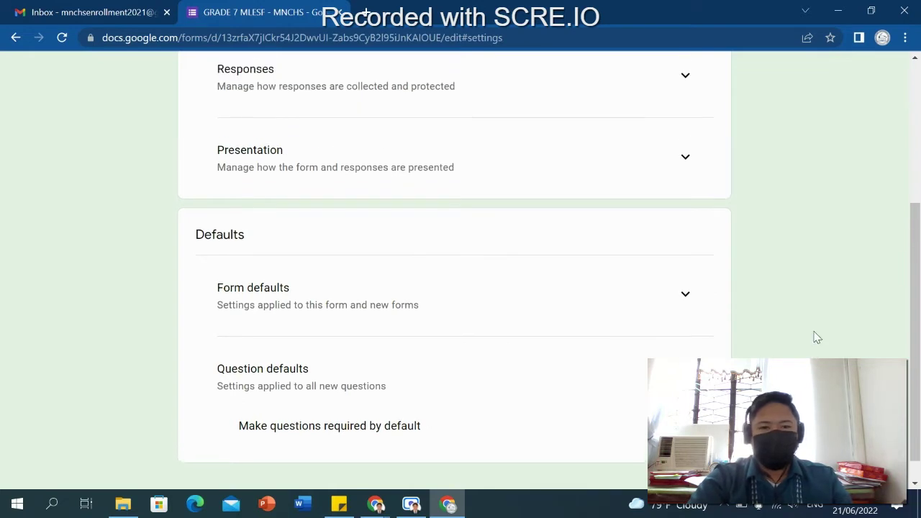
scroll(813, 338, up, 3)
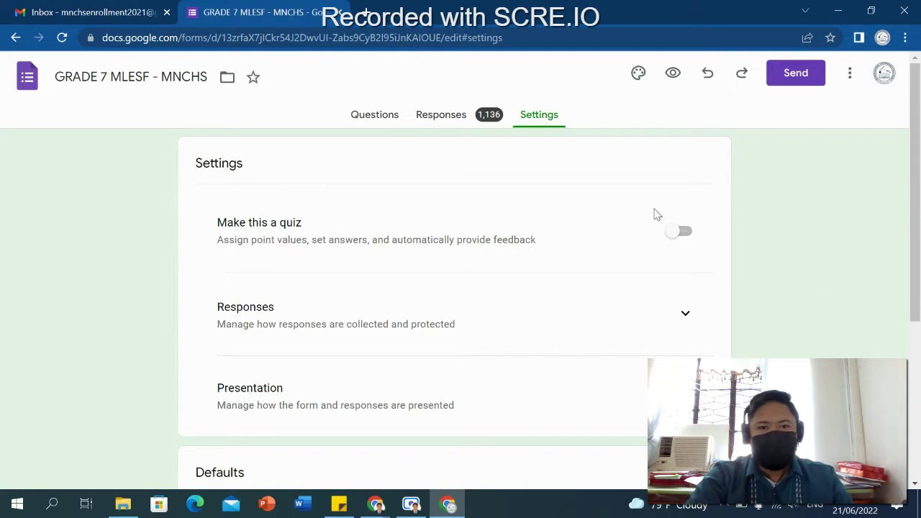
Step: Switch between the Responses and Questions tabs, ending on the 1,136-response summary
click(475, 124)
click(394, 121)
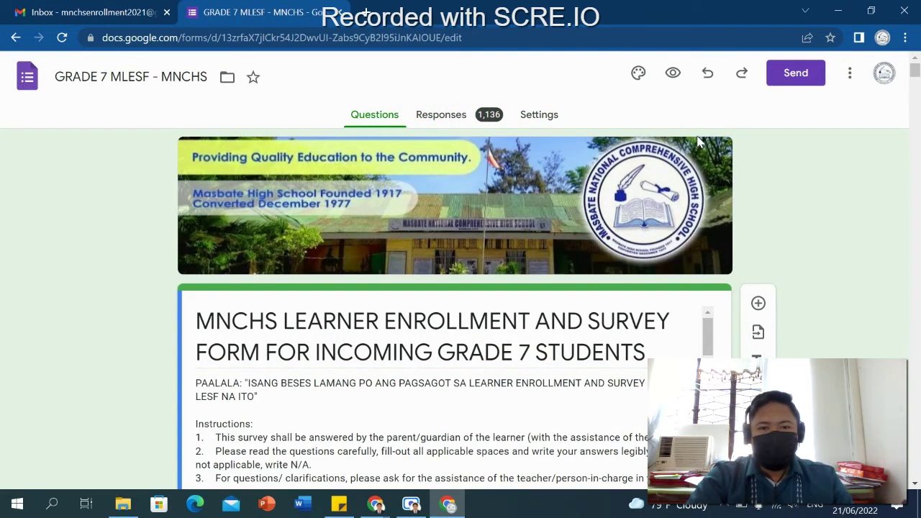
click(452, 117)
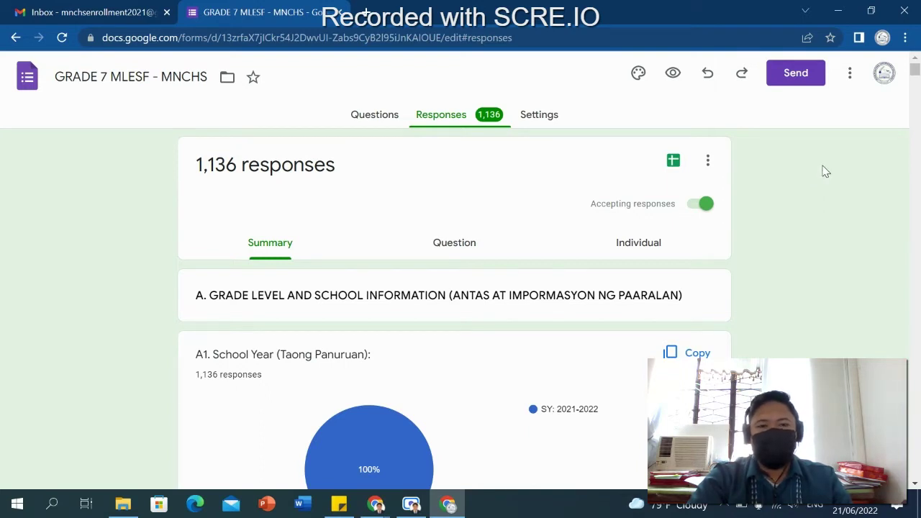
Step: Set the response destination to a newly created spreadsheet
click(706, 162)
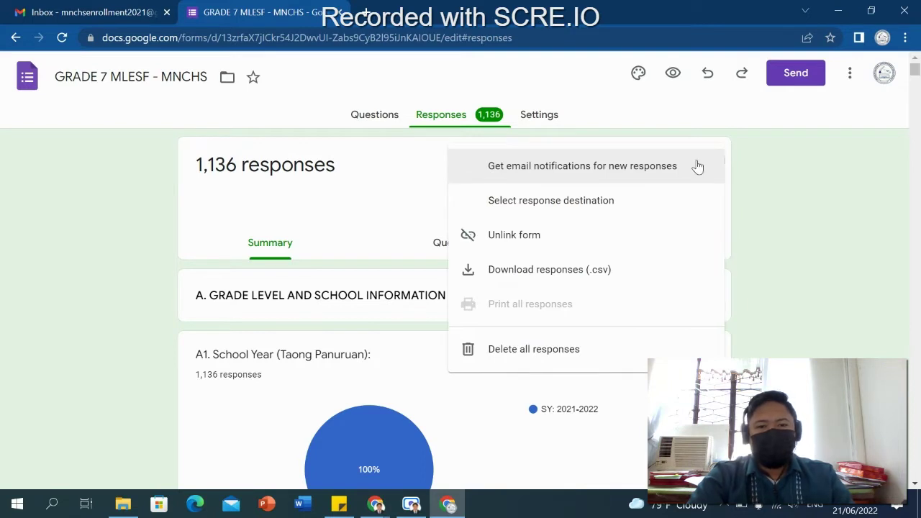
click(598, 205)
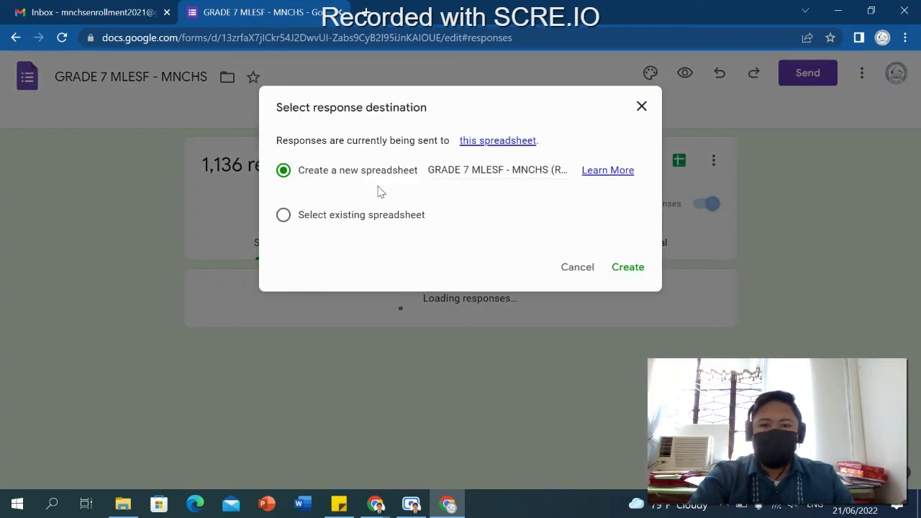
click(627, 268)
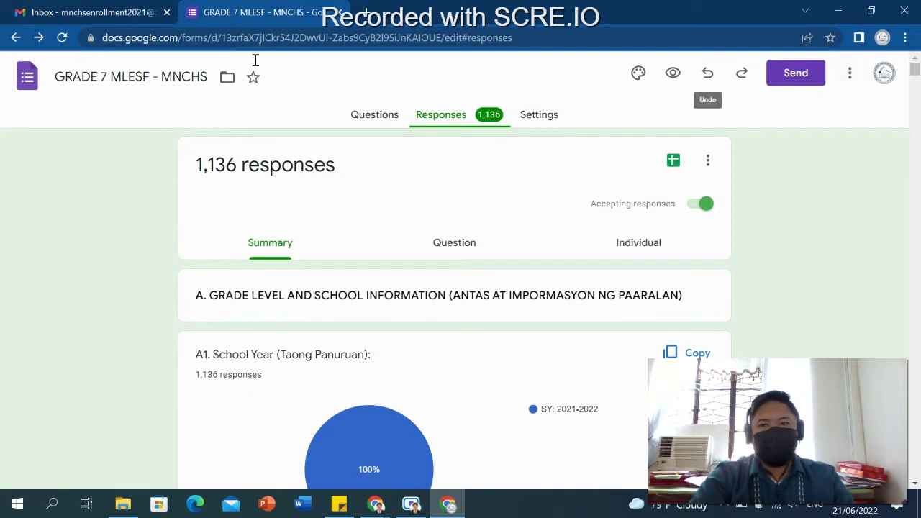
Step: Go to Google Sheets via the apps grid on google.com in a new tab
click(366, 12)
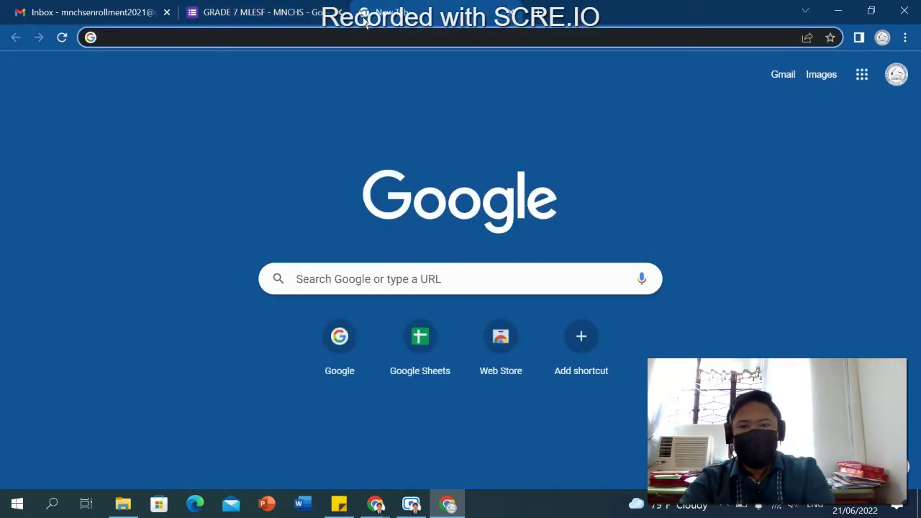
text(goo)
key(Return)
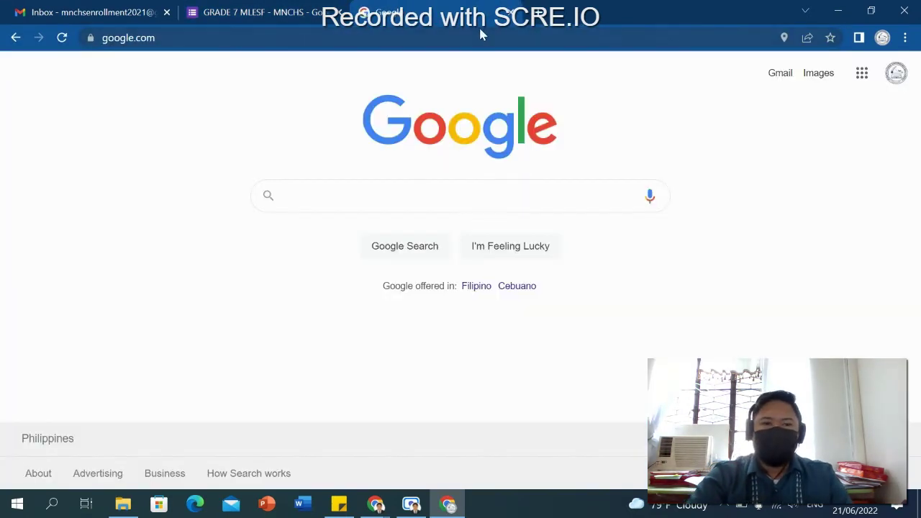
click(866, 82)
scroll(869, 181, down, 1)
scroll(881, 201, down, 3)
scroll(878, 281, down, 2)
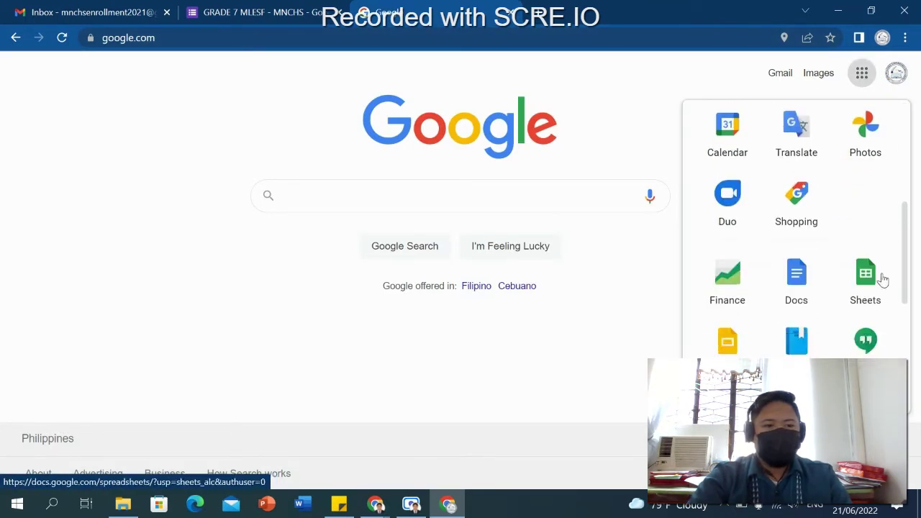
click(865, 207)
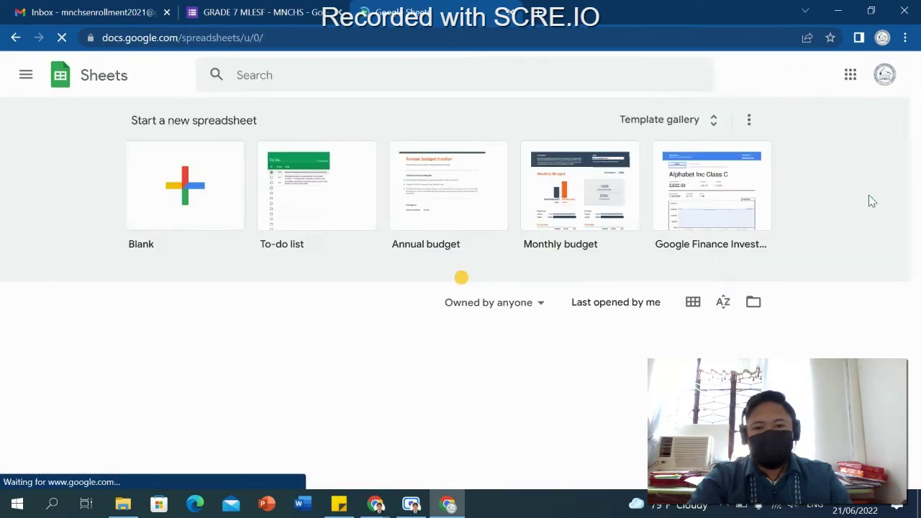
Step: Open the first GRADE 7 MLESF - MNCHS (Responses) file from today's recent files
scroll(304, 294, down, 1)
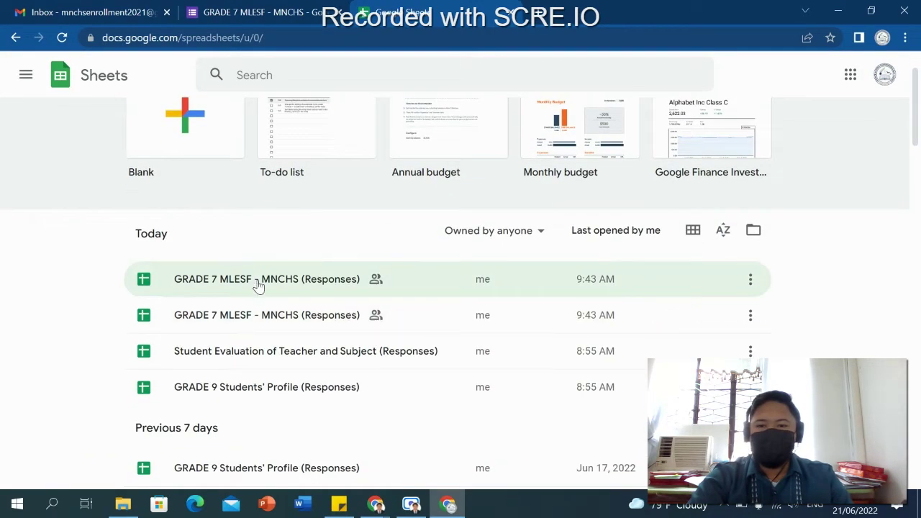
click(343, 283)
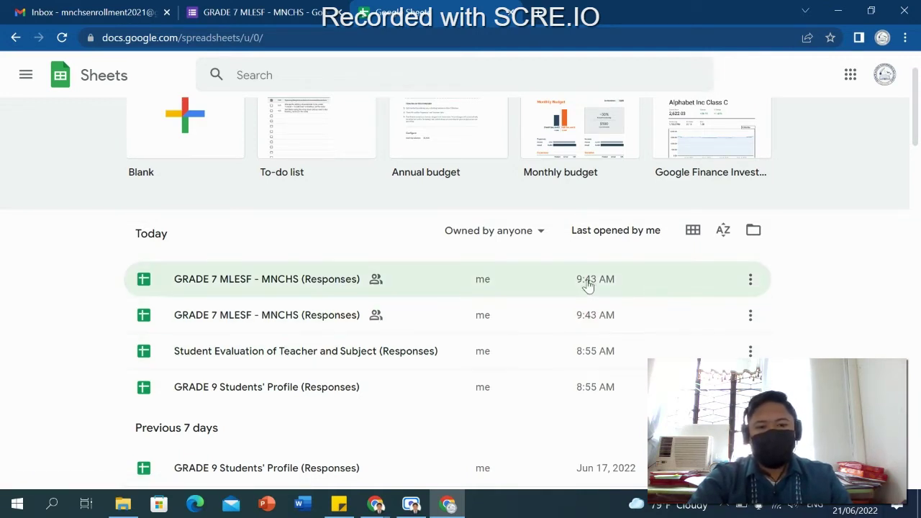
click(591, 286)
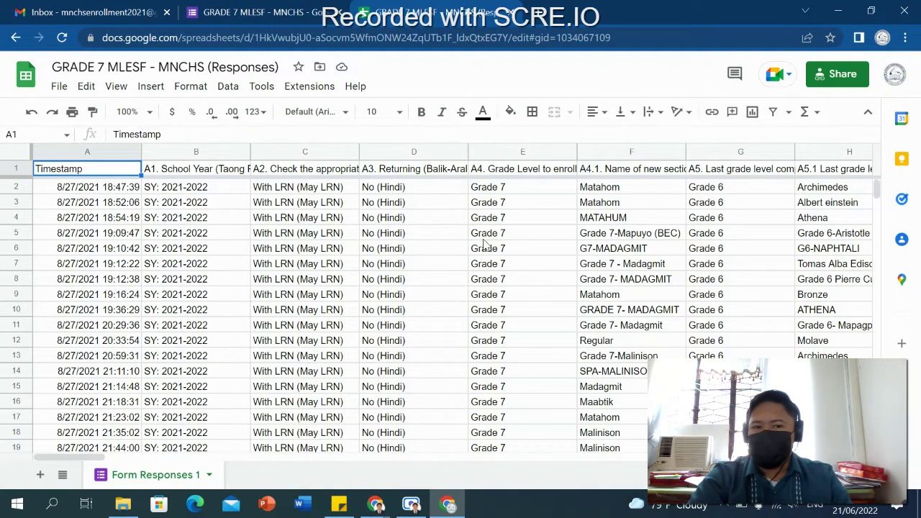
Step: Remove duplicates matched on last, first and middle name columns S–U, dropping 75 rows to leave 1061
click(11, 154)
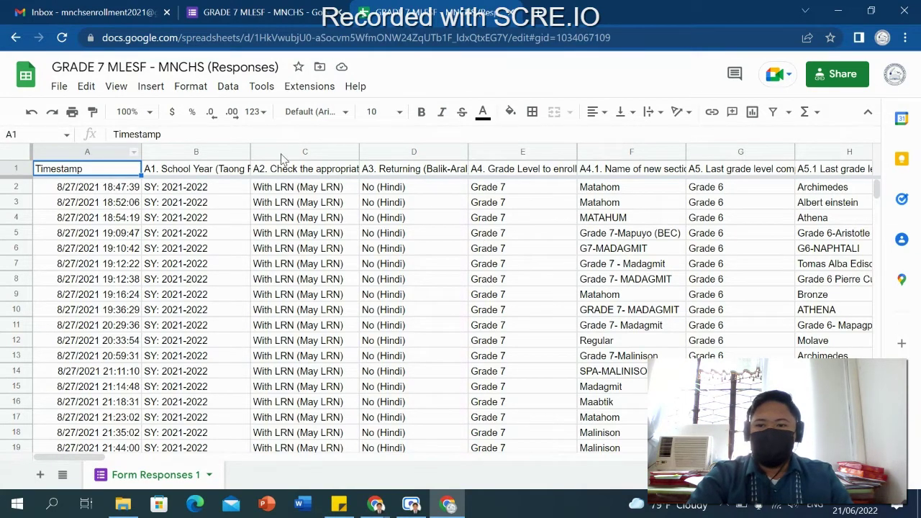
click(229, 86)
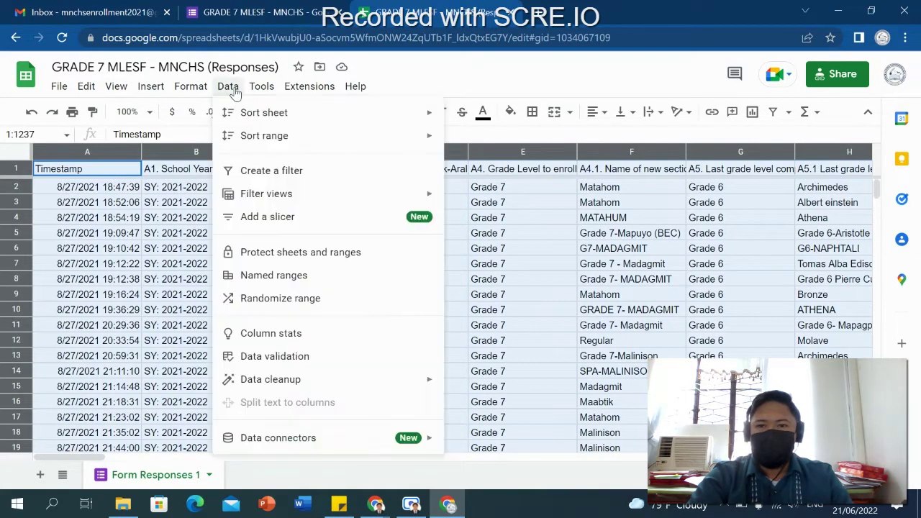
mouse_move(329, 379)
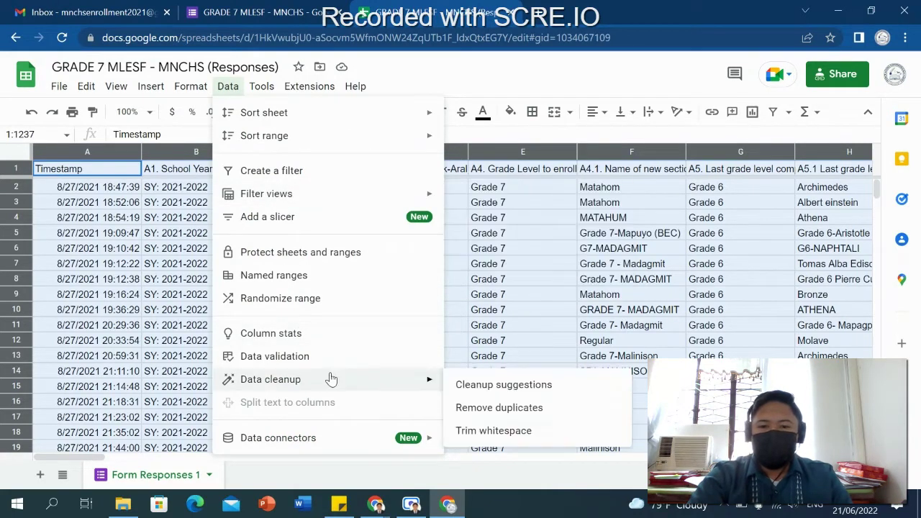
click(525, 407)
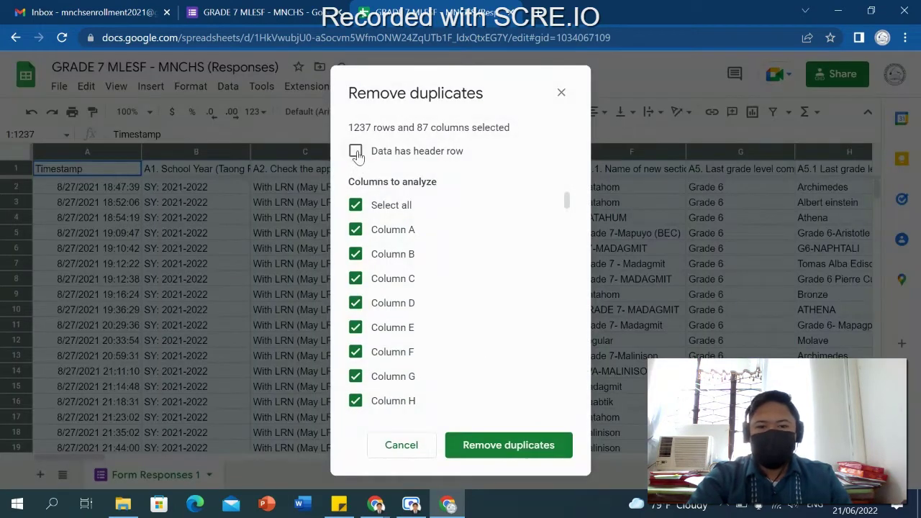
click(355, 152)
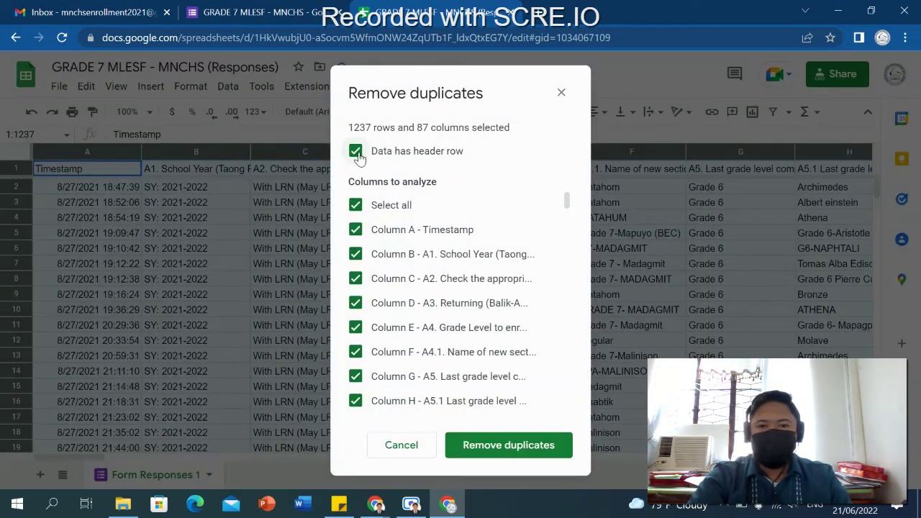
click(355, 206)
scroll(355, 237, down, 1)
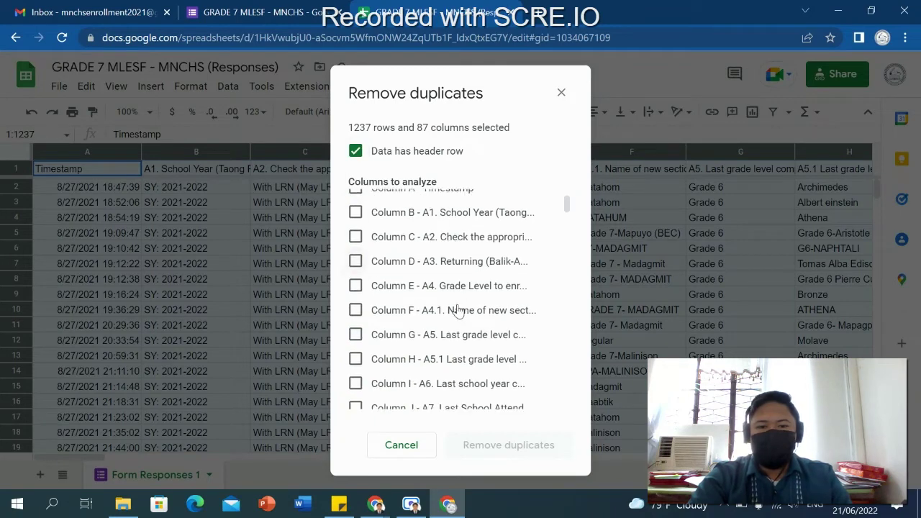
scroll(432, 310, down, 4)
click(356, 310)
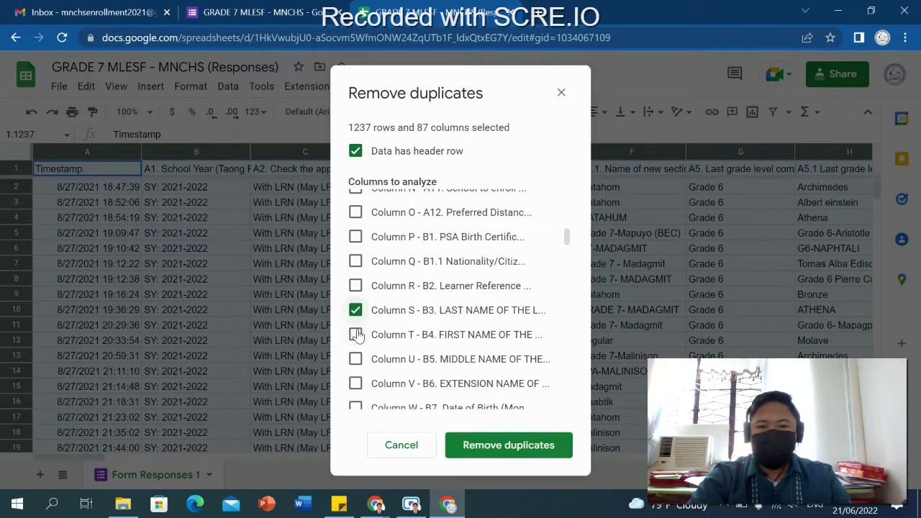
click(356, 359)
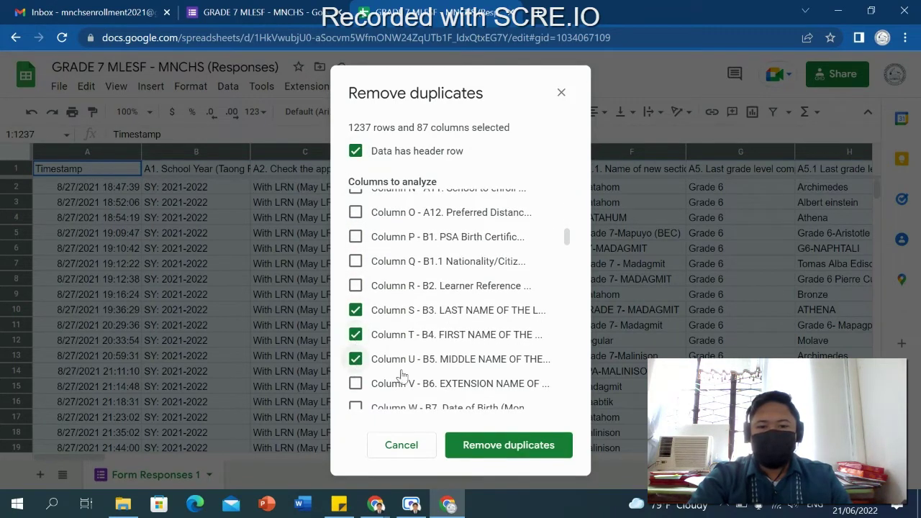
scroll(415, 333, down, 1)
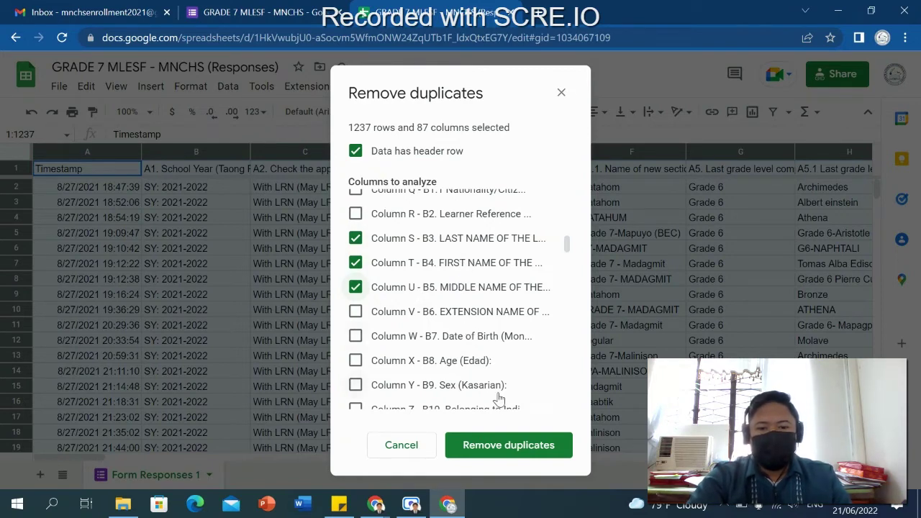
click(507, 446)
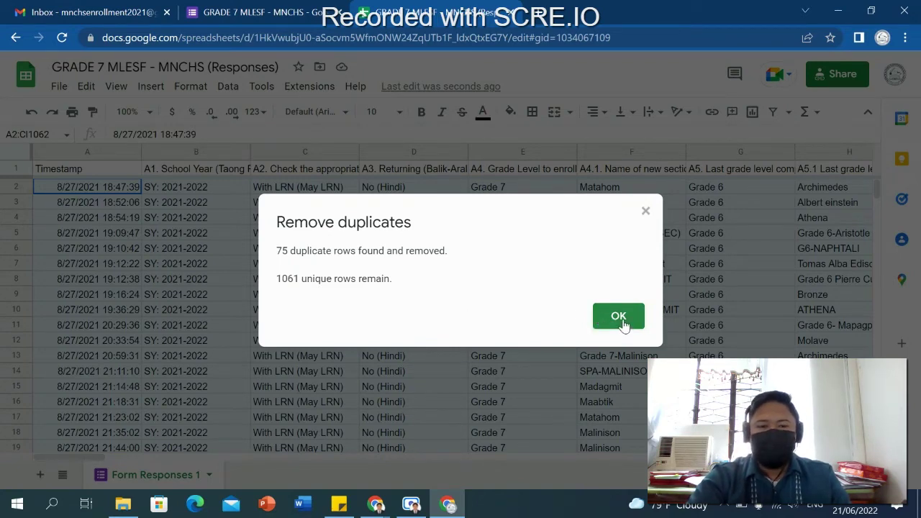
click(620, 318)
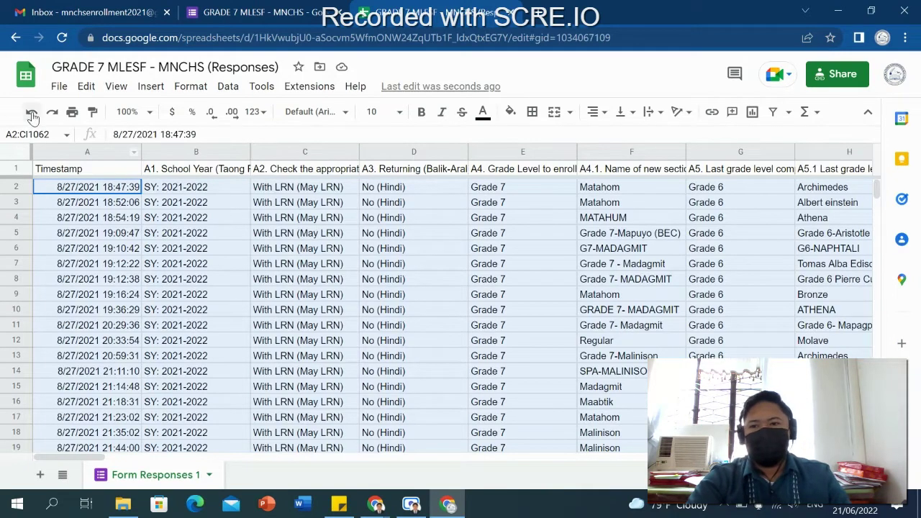
Step: Download the deduplicated responses as Microsoft Excel (.xlsx) and open the downloaded file
click(58, 89)
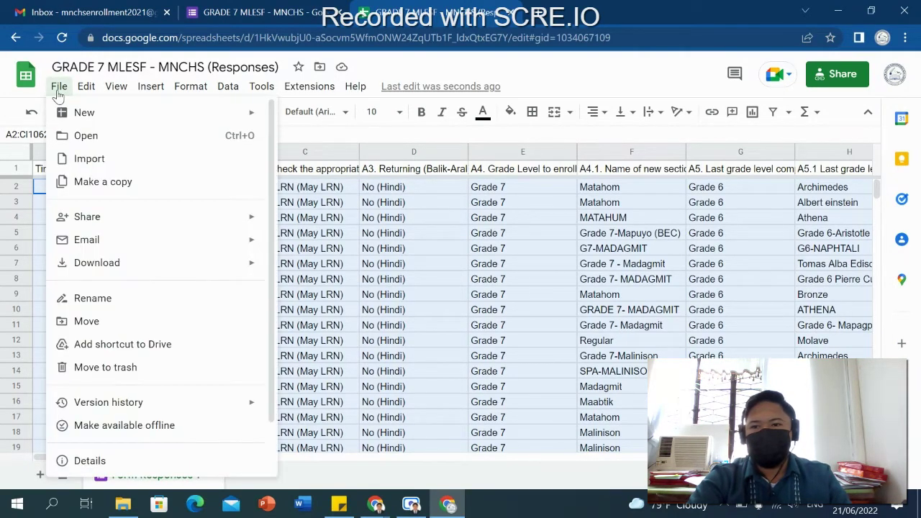
mouse_move(216, 268)
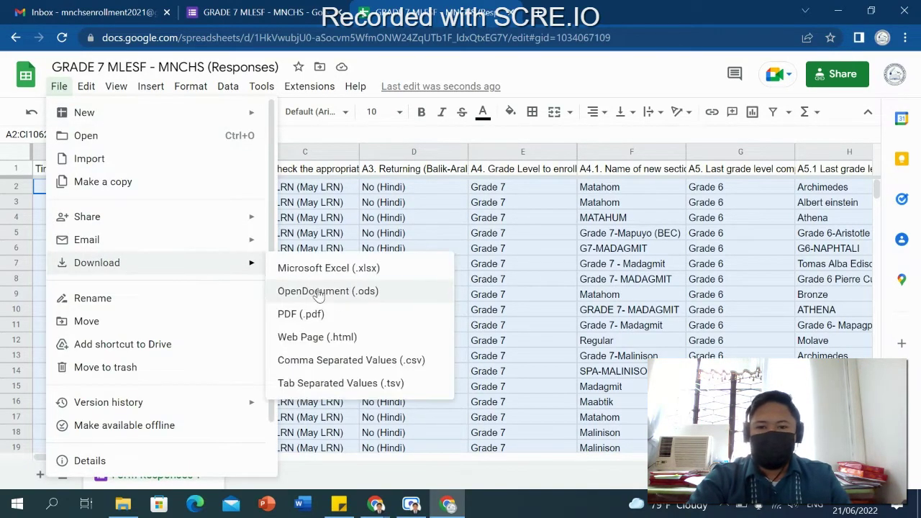
click(348, 270)
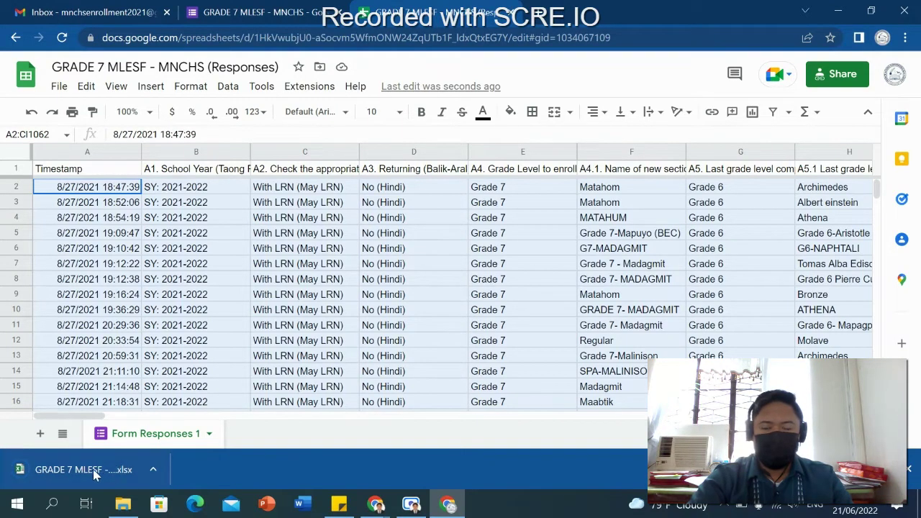
click(94, 473)
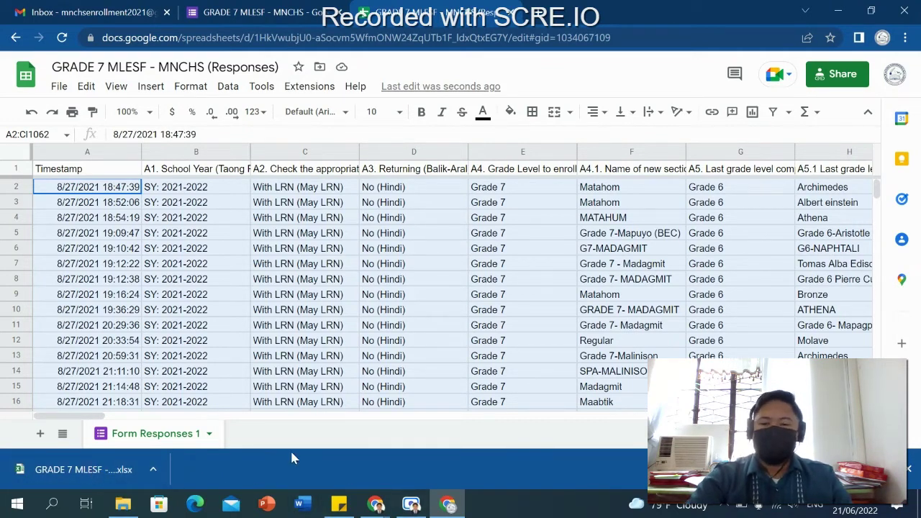
click(837, 13)
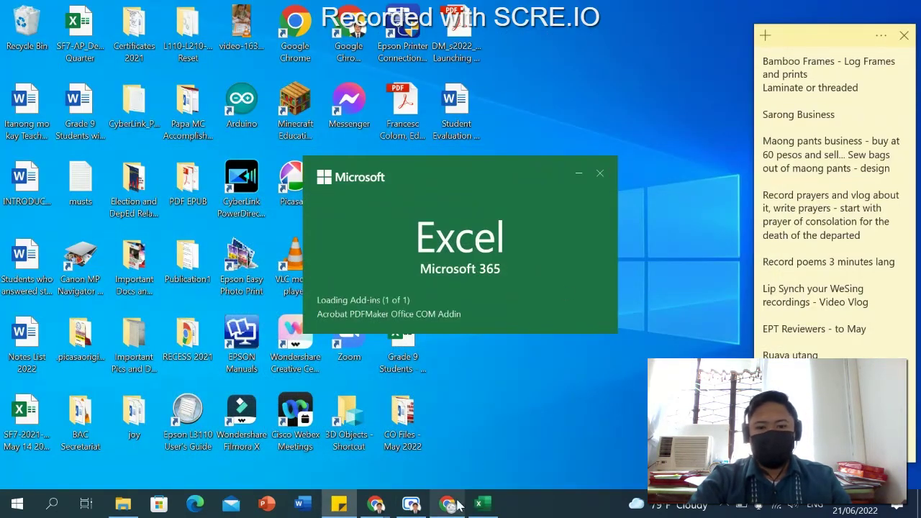
Step: Maximize Excel with the GRADE 7 MLESF - MNCHS (Responses) workbook and enable editing
click(457, 505)
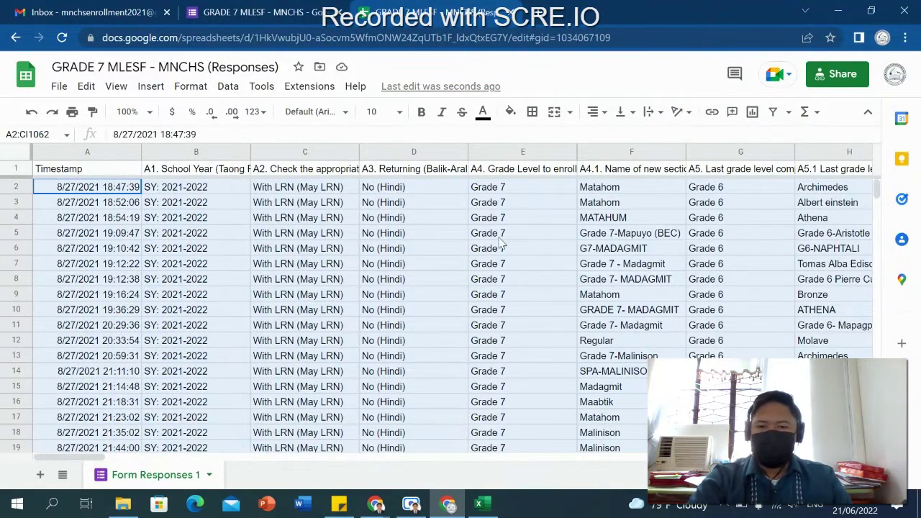
click(484, 505)
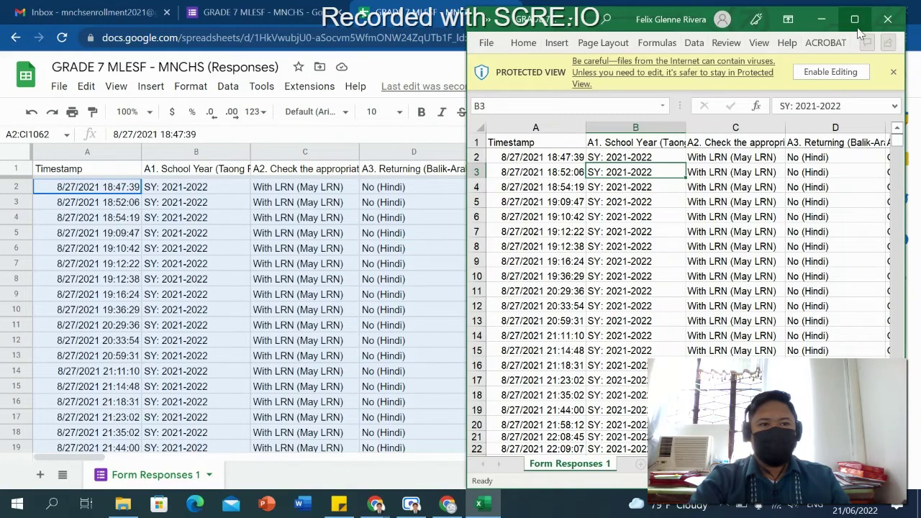
click(855, 20)
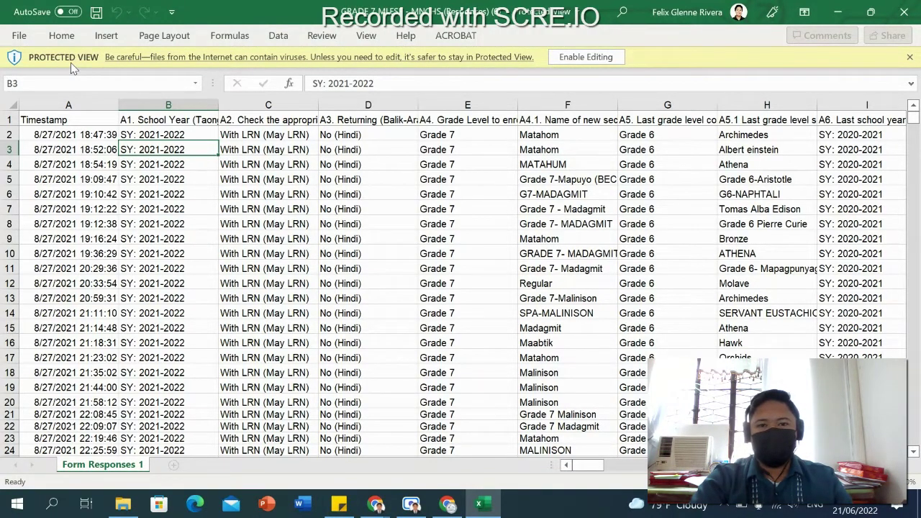
click(591, 59)
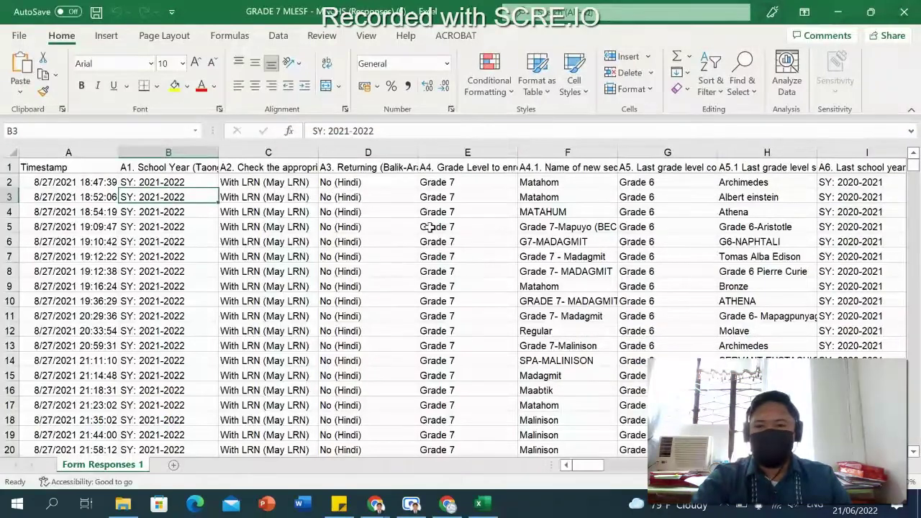
scroll(451, 229, down, 1)
scroll(456, 242, down, 3)
scroll(476, 269, down, 5)
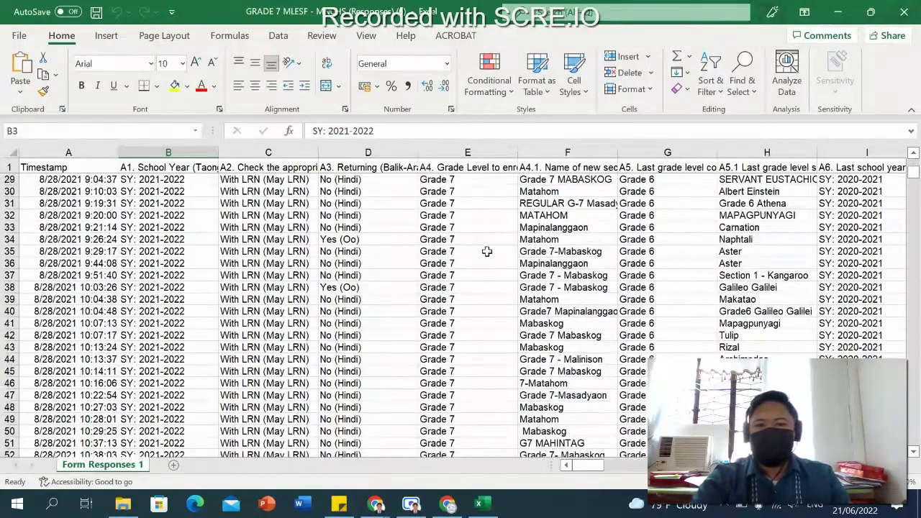
scroll(485, 249, down, 2)
mouse_move(912, 174)
mouse_down()
mouse_move(915, 394)
mouse_move(914, 164)
mouse_up()
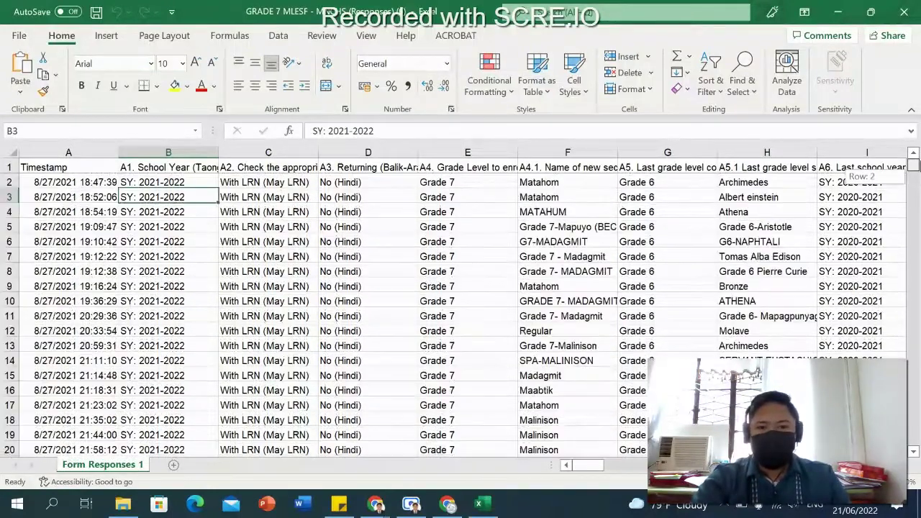
click(467, 147)
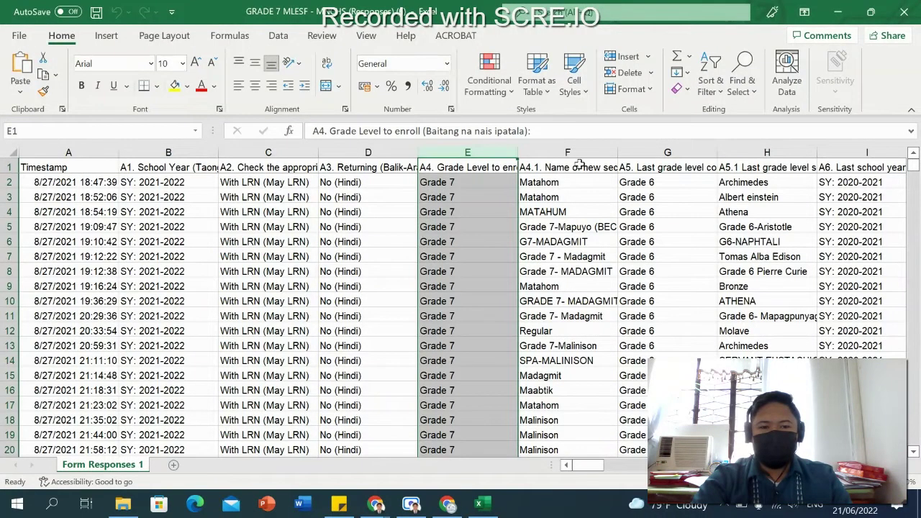
click(674, 152)
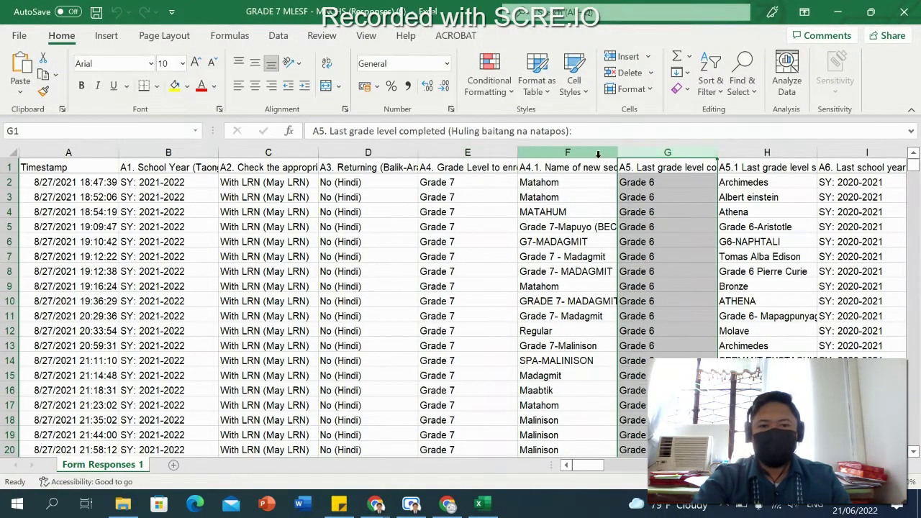
click(557, 147)
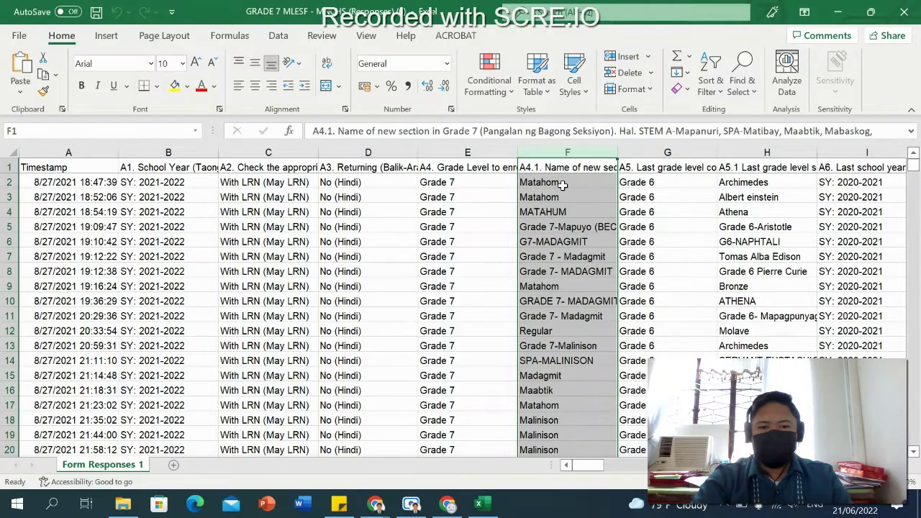
scroll(568, 216, down, 1)
scroll(571, 247, down, 2)
scroll(572, 247, up, 2)
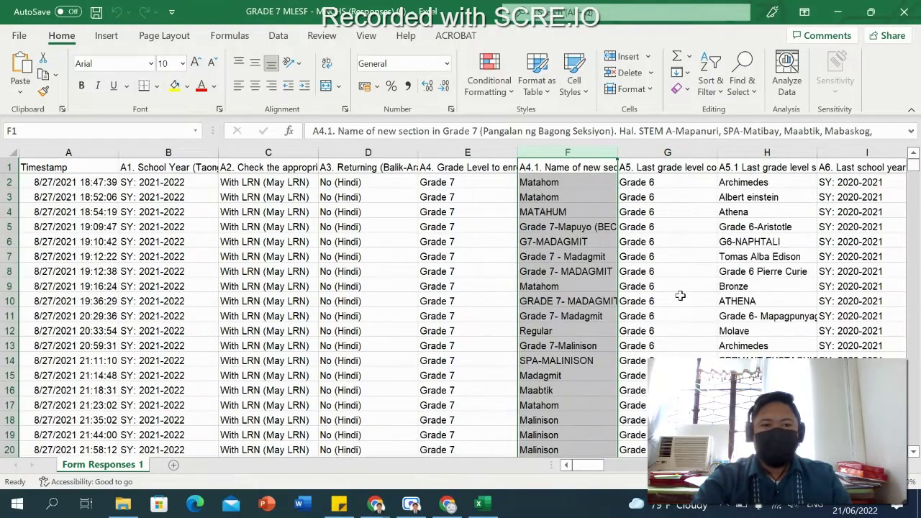
scroll(637, 467, right, 2)
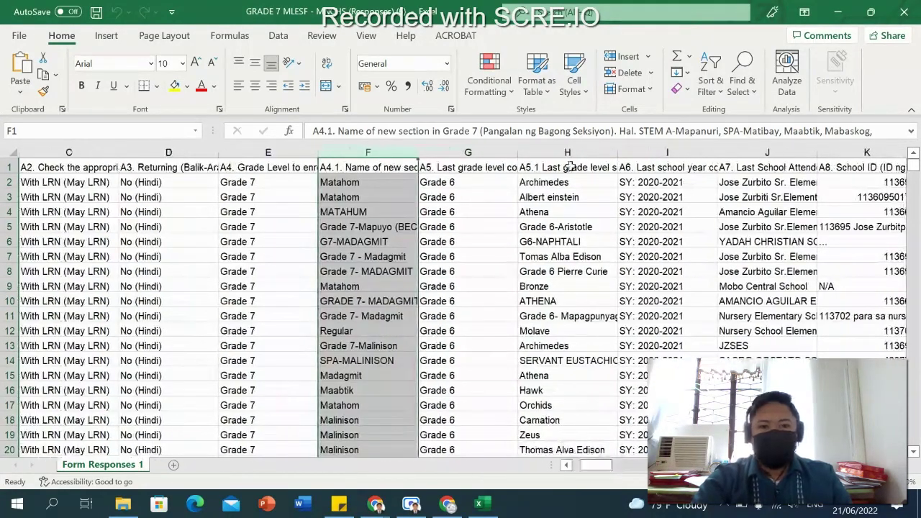
click(568, 151)
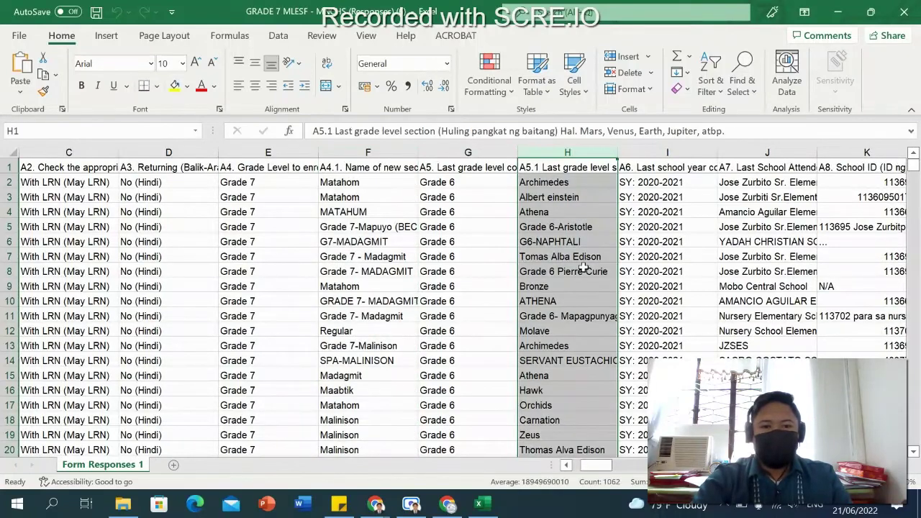
scroll(586, 287, down, 2)
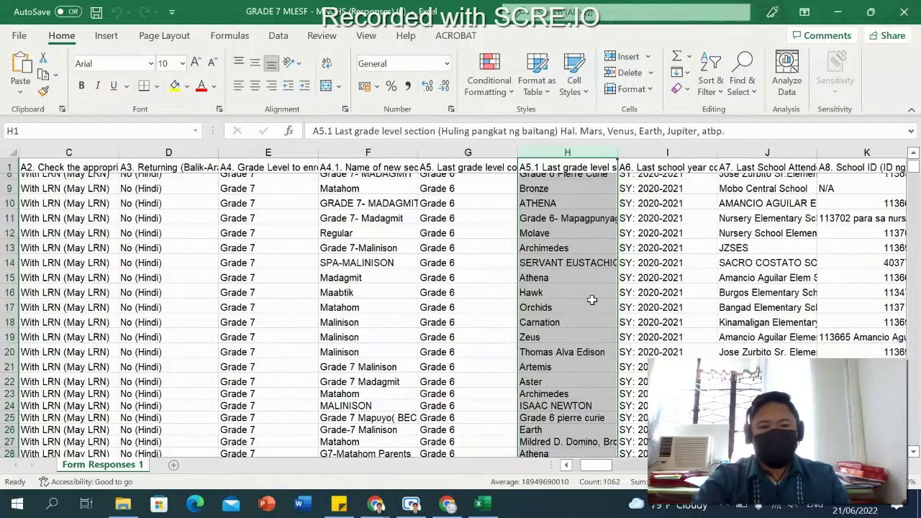
scroll(590, 298, down, 3)
scroll(594, 320, down, 2)
scroll(594, 320, down, 4)
scroll(598, 309, up, 6)
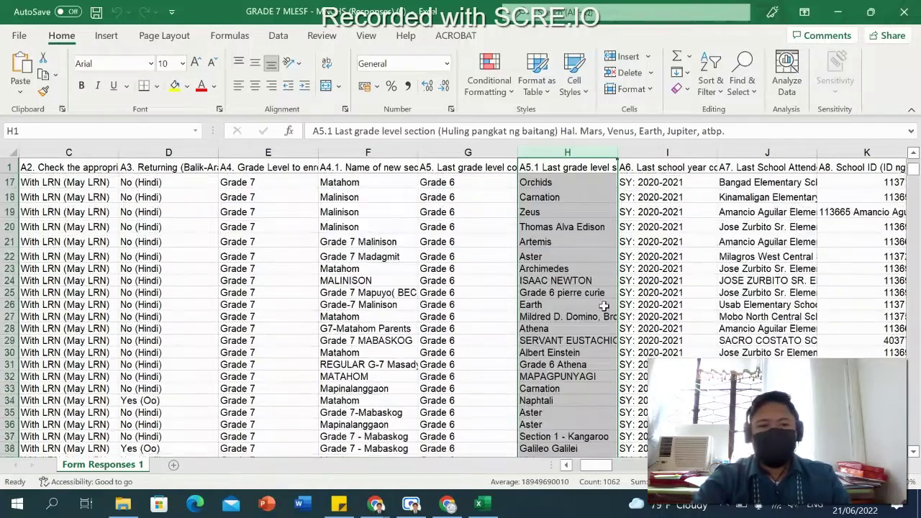
scroll(601, 308, up, 5)
click(566, 222)
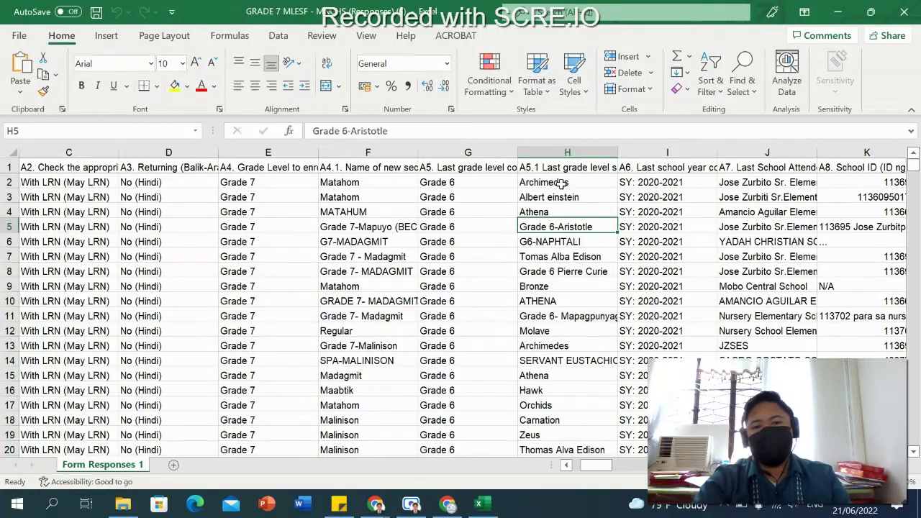
click(561, 183)
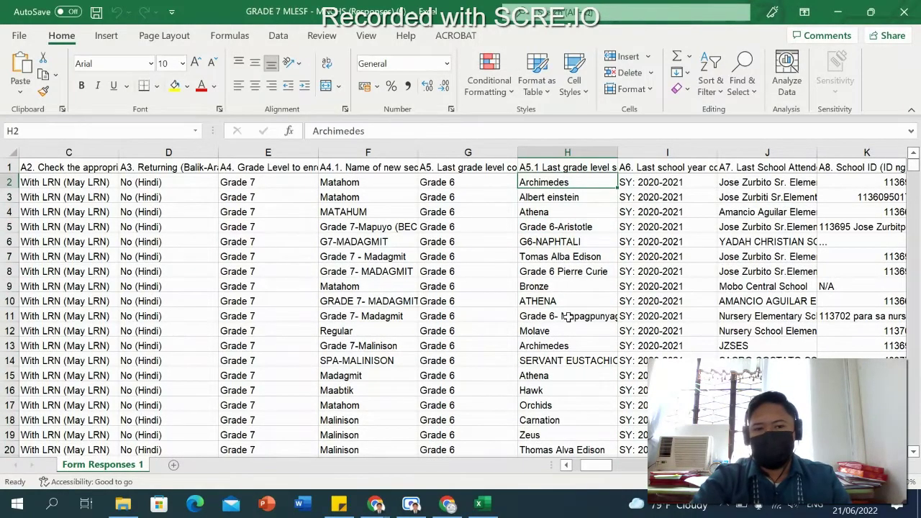
scroll(569, 316, down, 1)
scroll(576, 316, down, 3)
scroll(582, 338, down, 8)
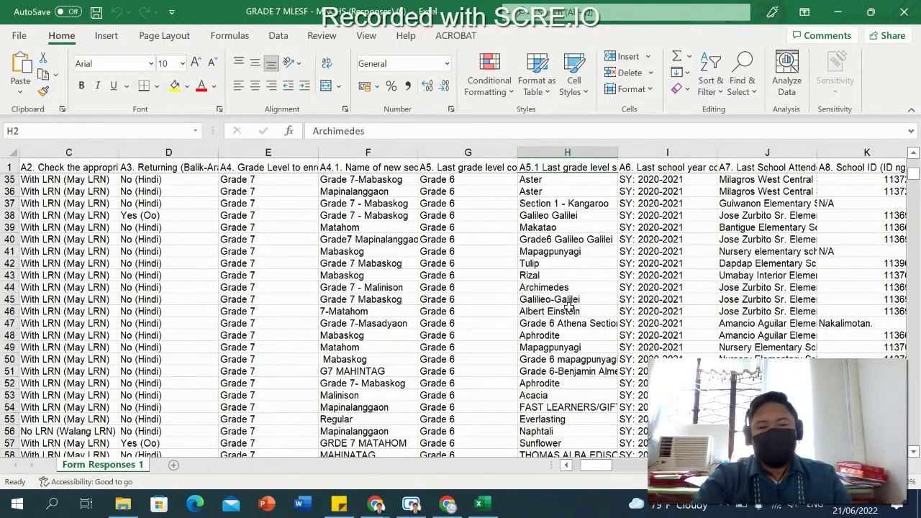
scroll(569, 307, up, 5)
scroll(573, 301, up, 4)
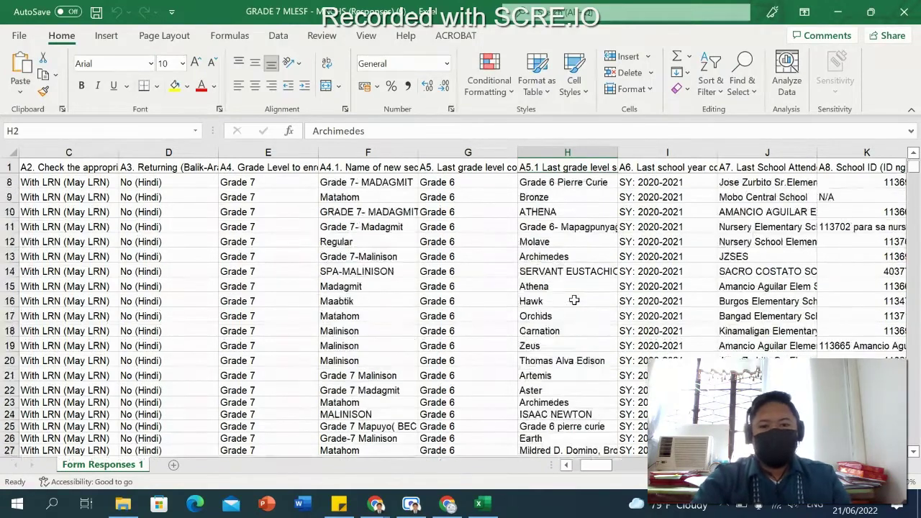
scroll(576, 292, up, 2)
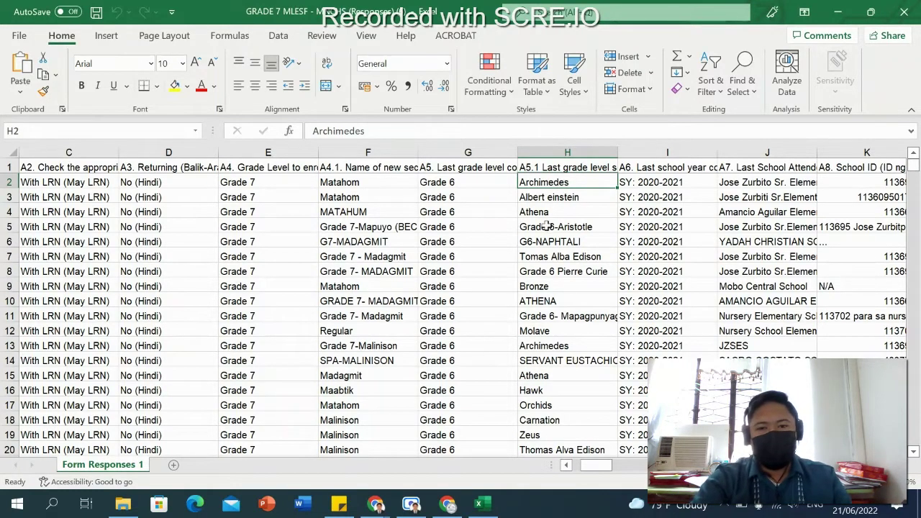
Step: Delete the 'Grade 7 ' prefix in F21 so it reads just Malinison
click(362, 185)
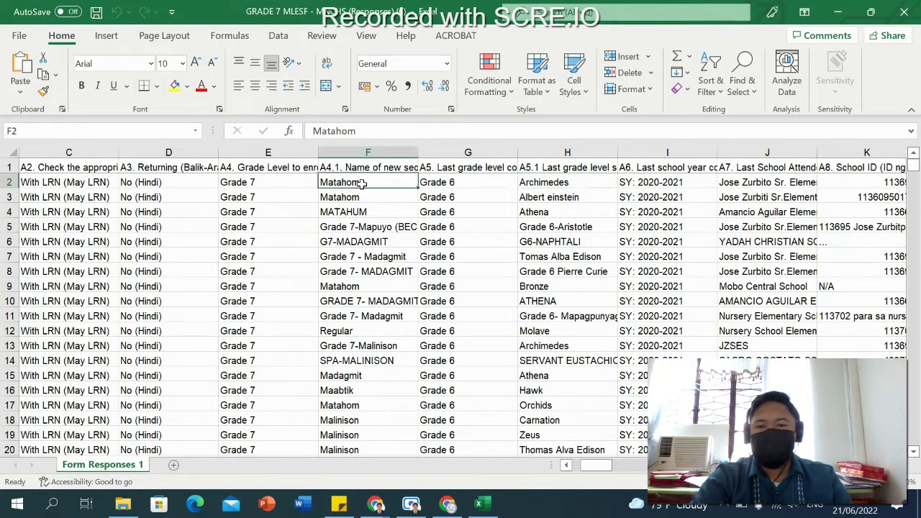
scroll(394, 249, down, 2)
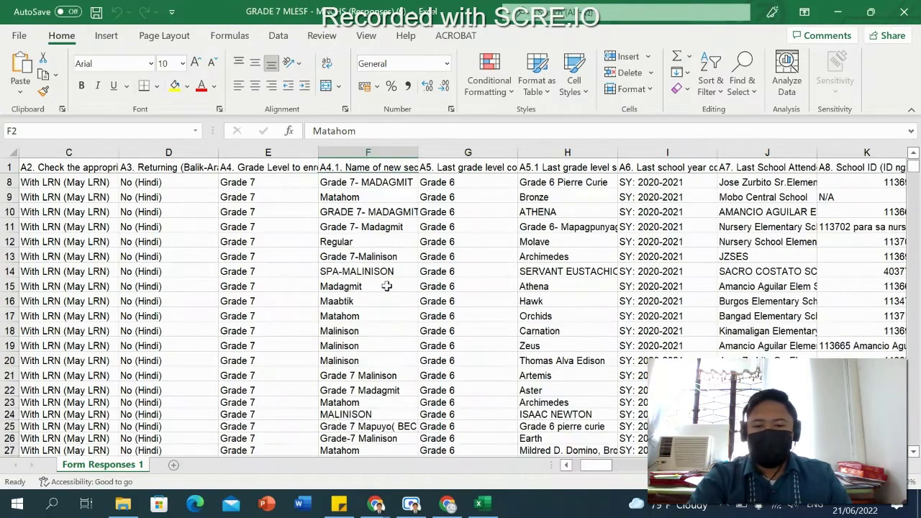
click(364, 305)
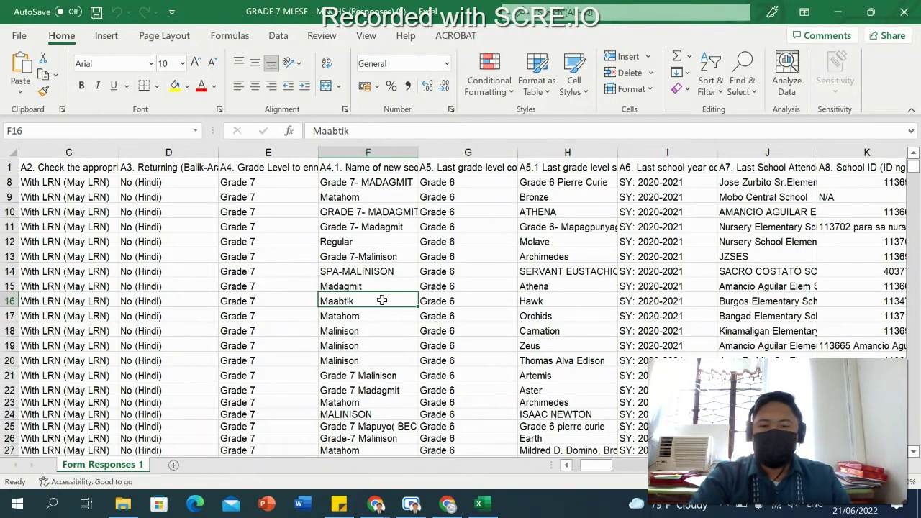
scroll(377, 283, down, 2)
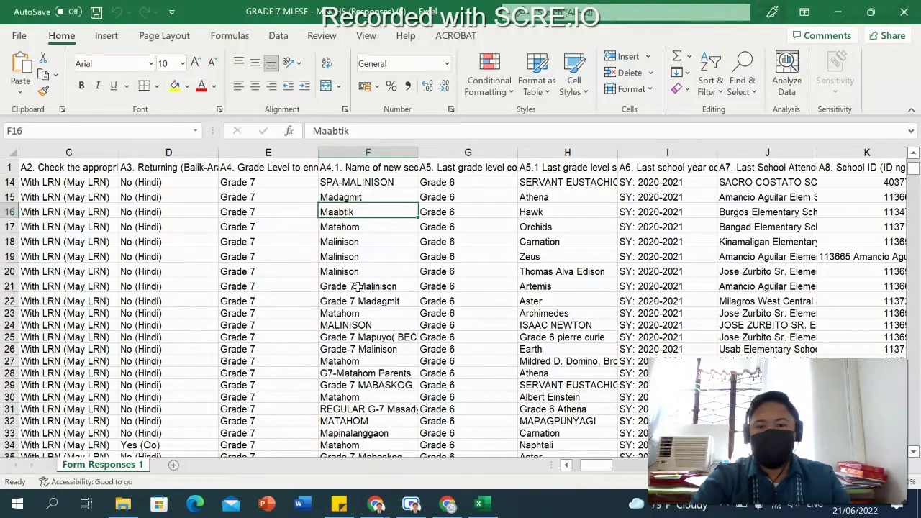
click(352, 287)
double_click(353, 286)
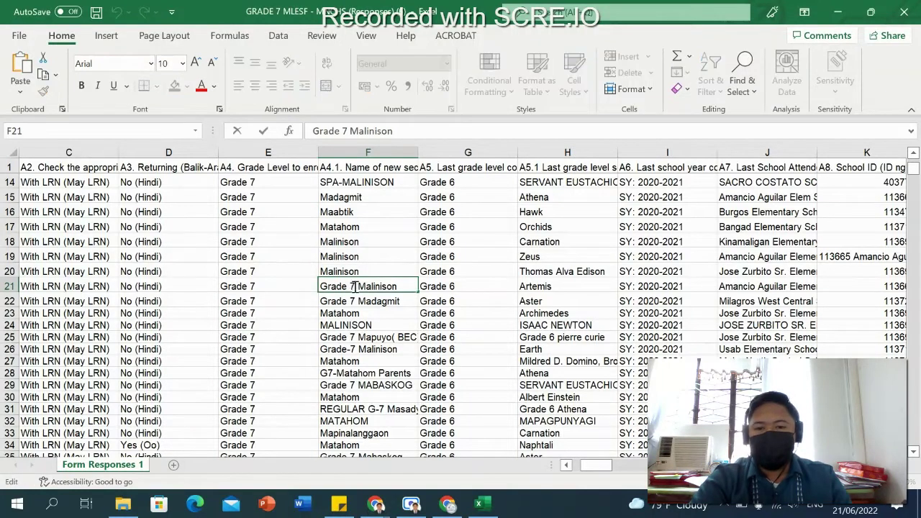
drag(355, 287, 302, 290)
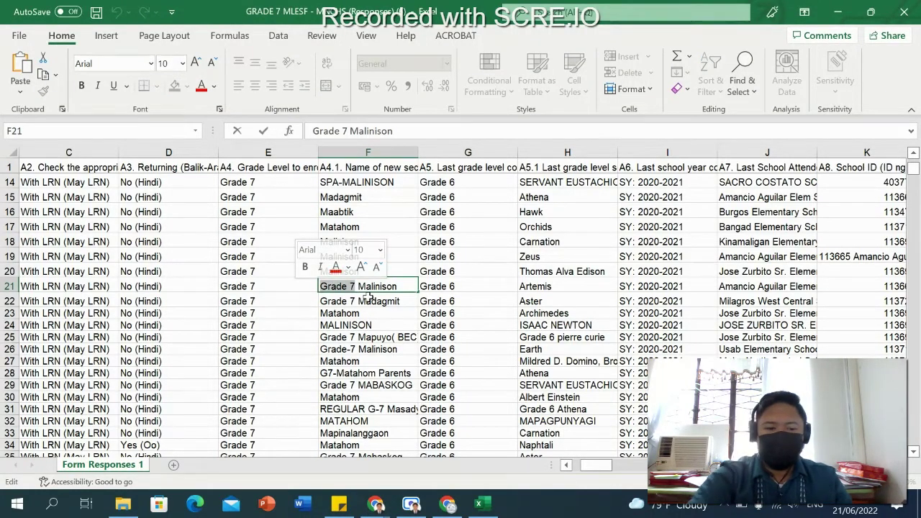
key(BackSpace)
key(Delete)
key(ctrl+Return)
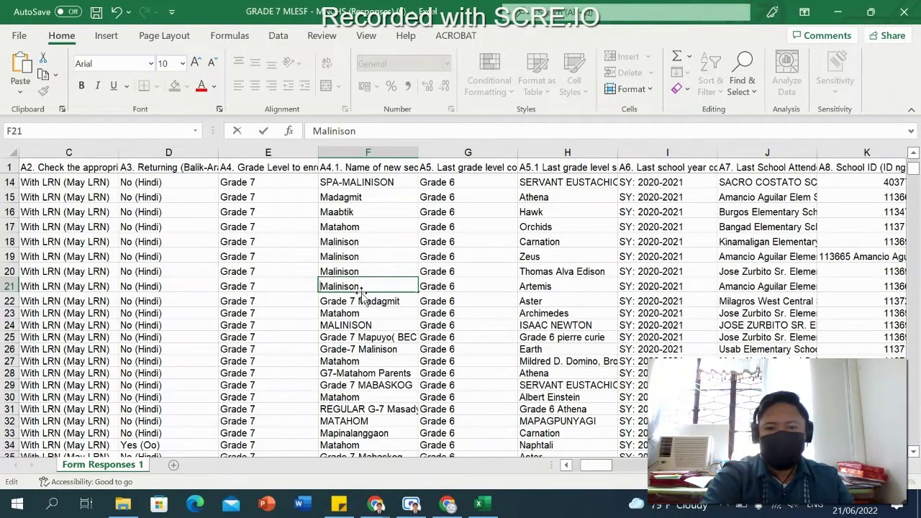
key(Return)
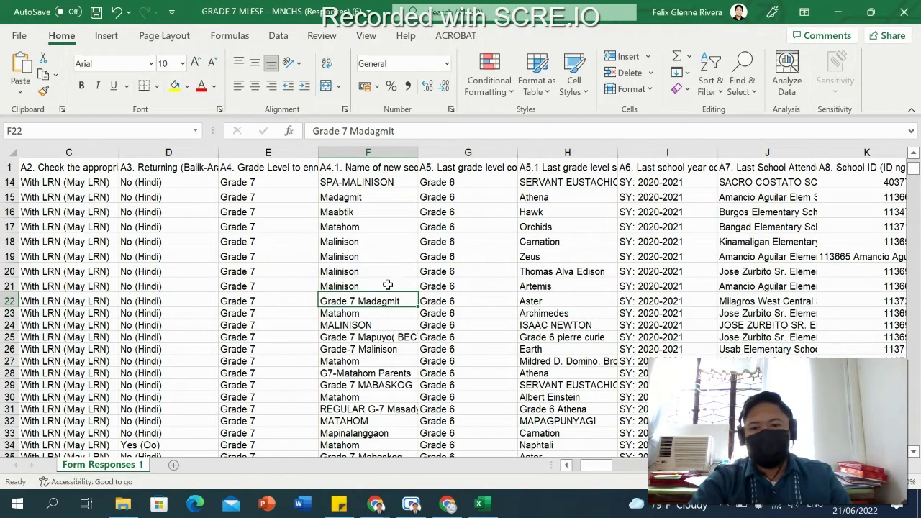
Step: Strip the 'Grade 7 ' prefix from F22 so only Madagmit remains
double_click(357, 302)
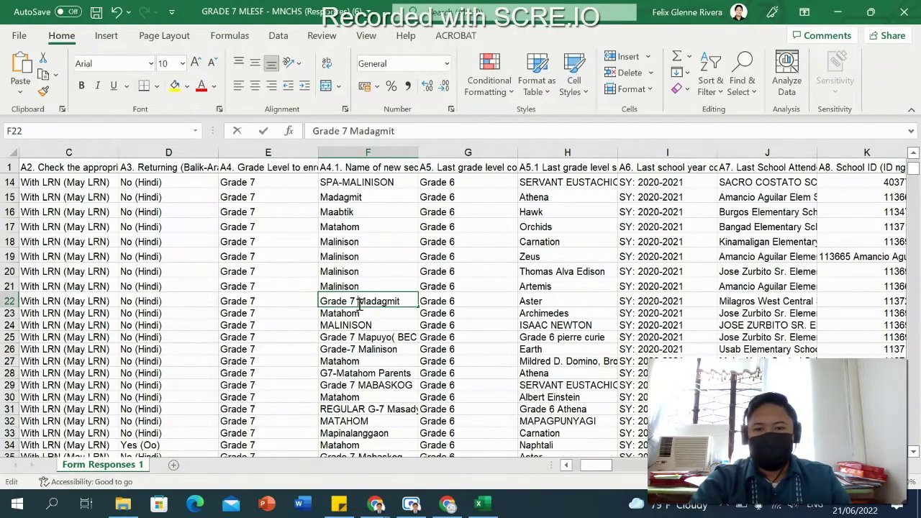
drag(356, 302, 312, 303)
key(BackSpace)
key(Return)
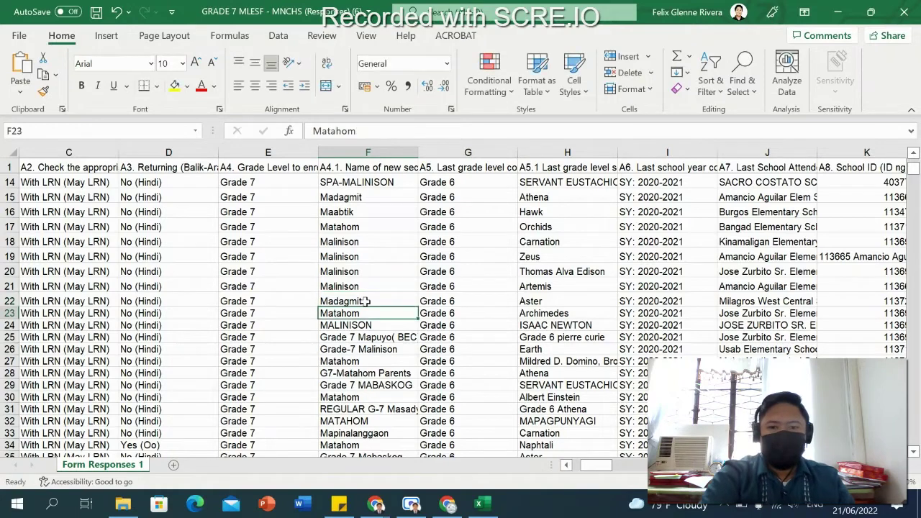
click(363, 335)
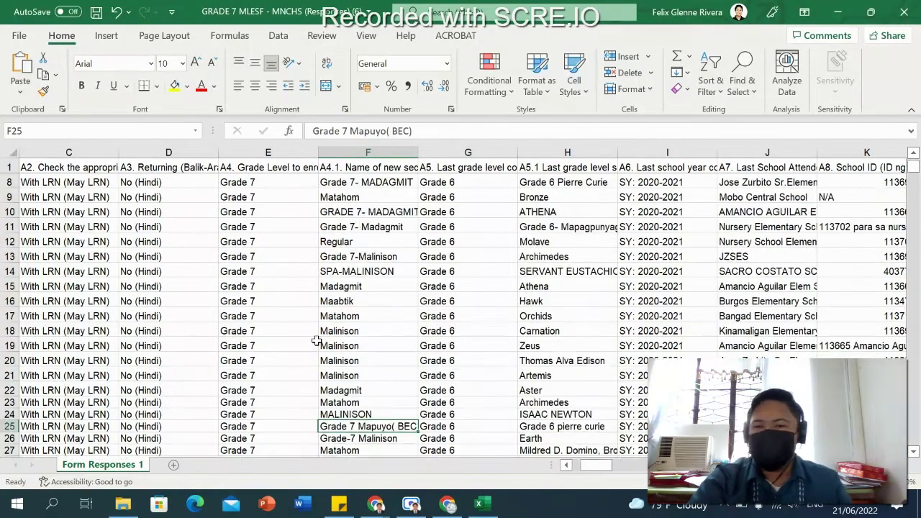
scroll(323, 335, up, 2)
scroll(324, 335, up, 2)
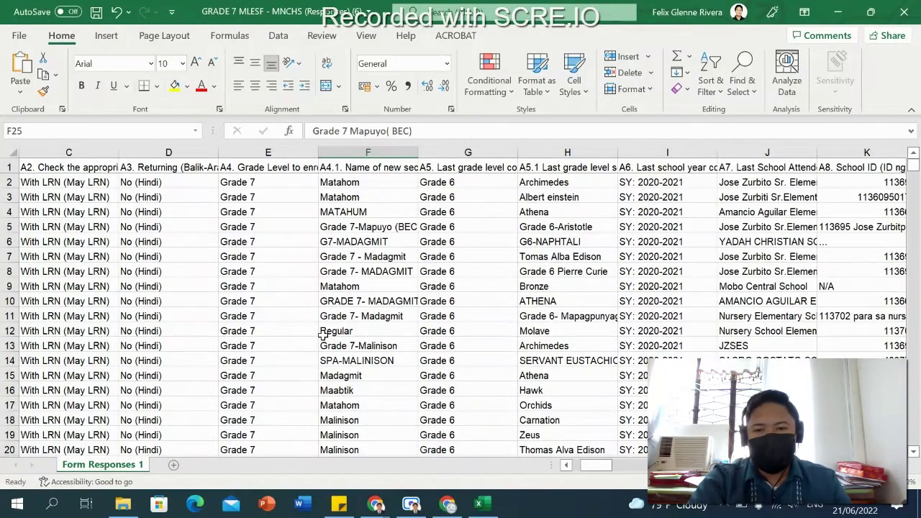
Step: Review the section name, last school attended and last school year columns F, J and I
click(368, 150)
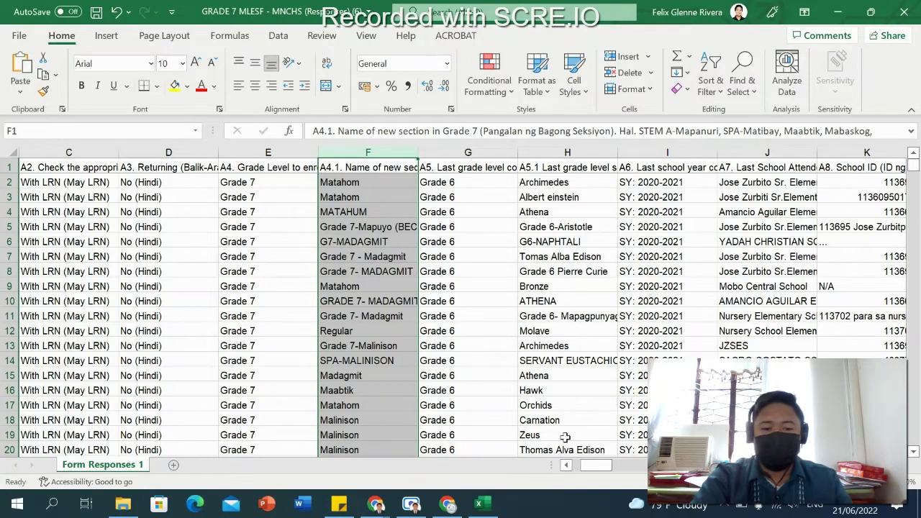
drag(588, 471, 608, 471)
click(472, 151)
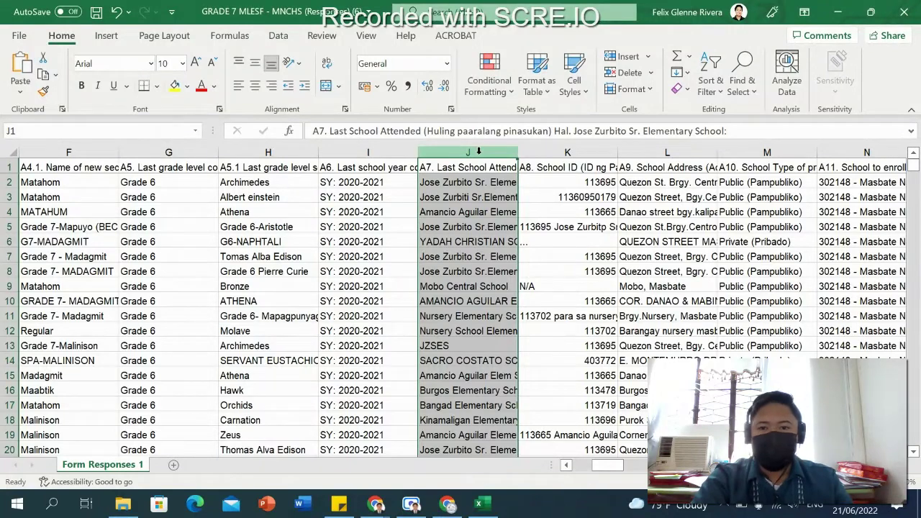
click(371, 149)
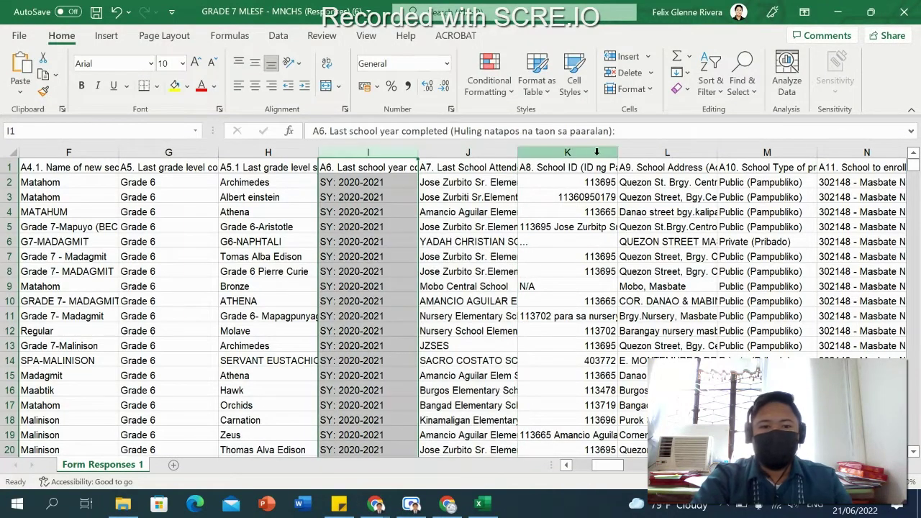
scroll(366, 209, down, 3)
scroll(384, 255, down, 4)
scroll(392, 308, down, 8)
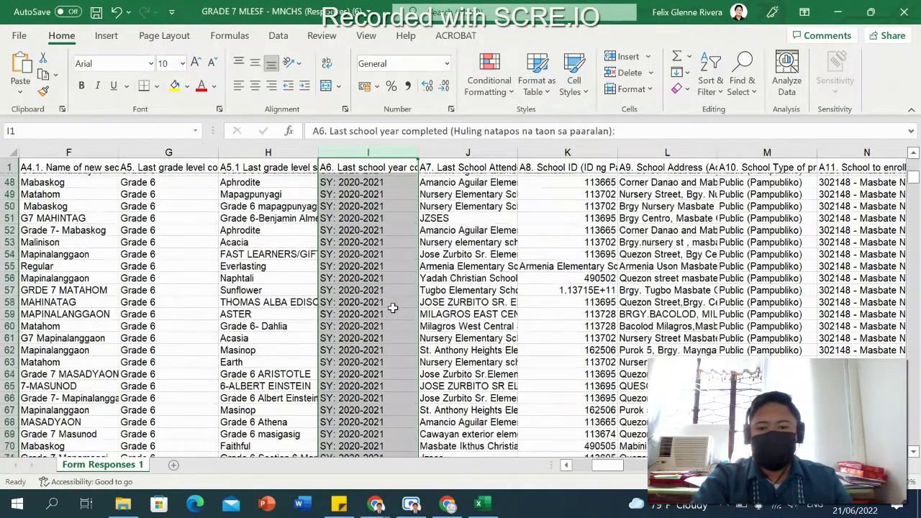
scroll(392, 308, down, 9)
scroll(392, 308, down, 10)
scroll(389, 299, up, 2)
scroll(386, 292, up, 1)
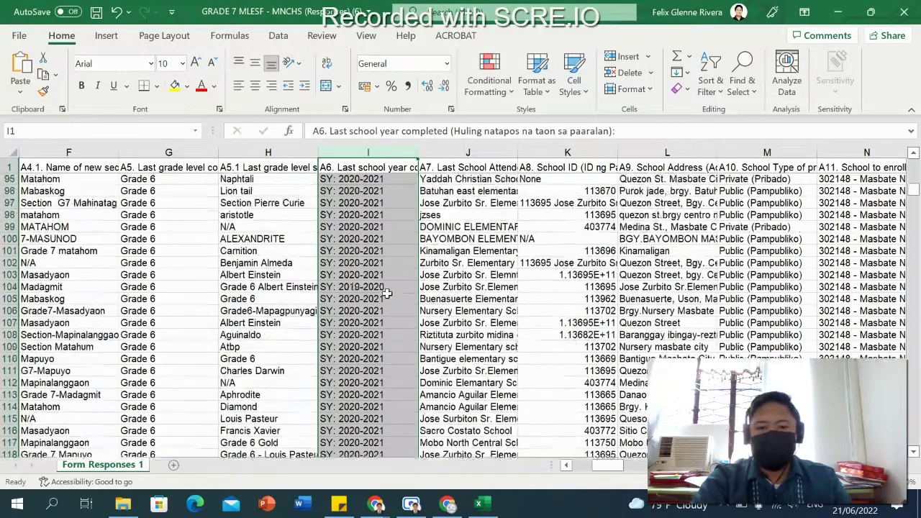
click(385, 287)
scroll(377, 307, down, 5)
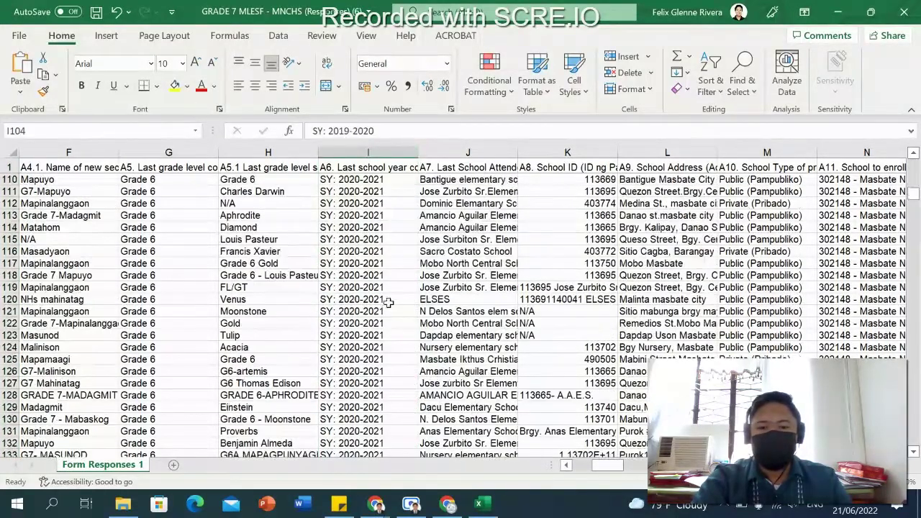
scroll(379, 308, down, 5)
scroll(379, 308, down, 6)
scroll(382, 309, down, 6)
scroll(382, 309, down, 7)
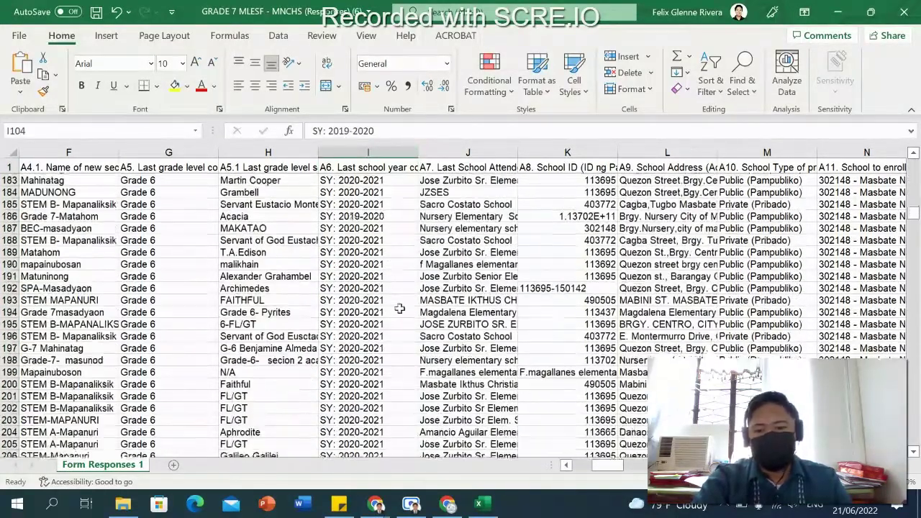
scroll(432, 327, down, 6)
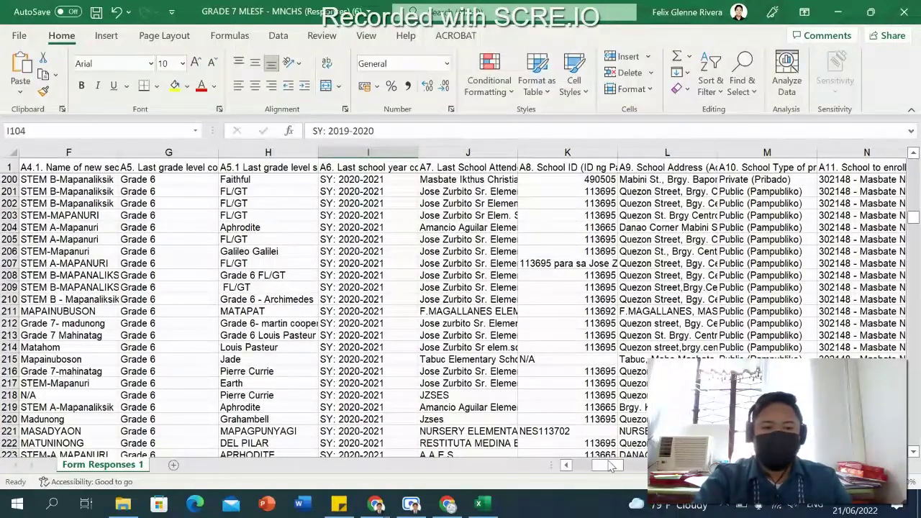
scroll(604, 351, up, 4)
scroll(580, 273, up, 5)
Step: Check school columns K–N, then select column O, A12. Preferred Distance Learning Modality
click(583, 148)
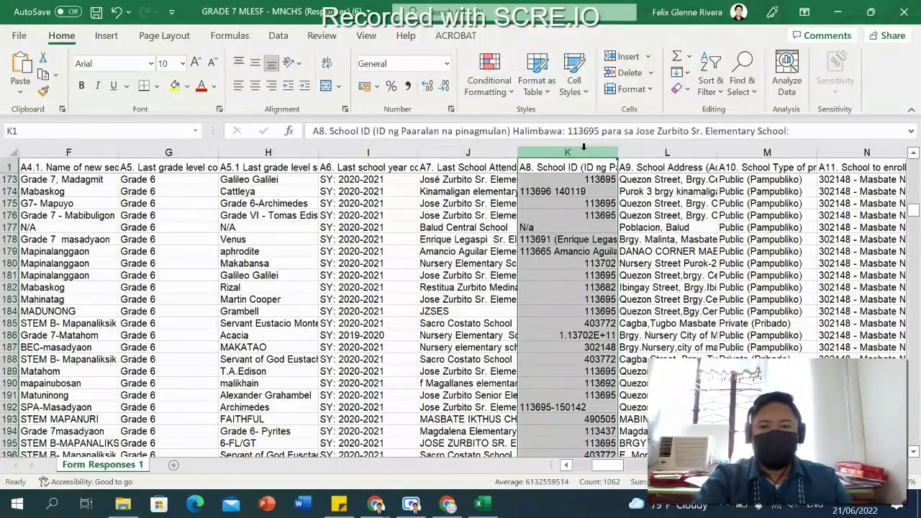
drag(583, 148, 668, 148)
click(669, 149)
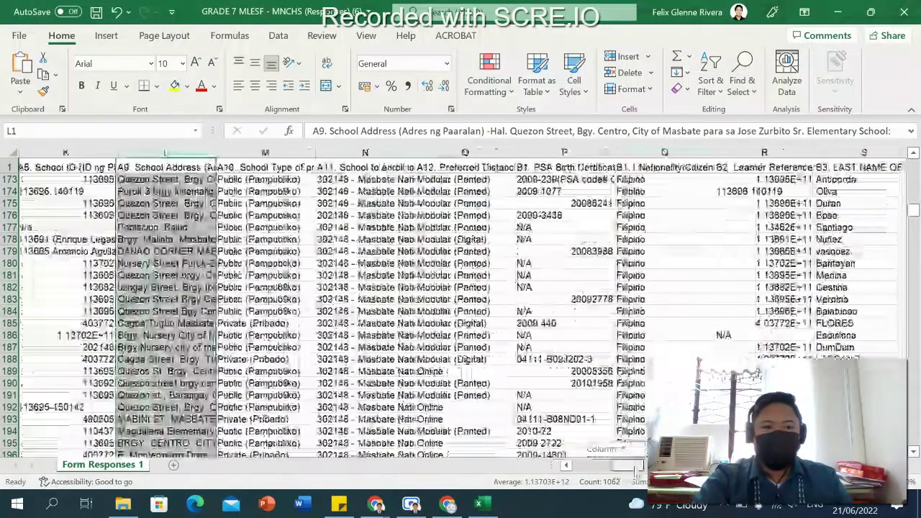
scroll(345, 248, right, 5)
click(297, 152)
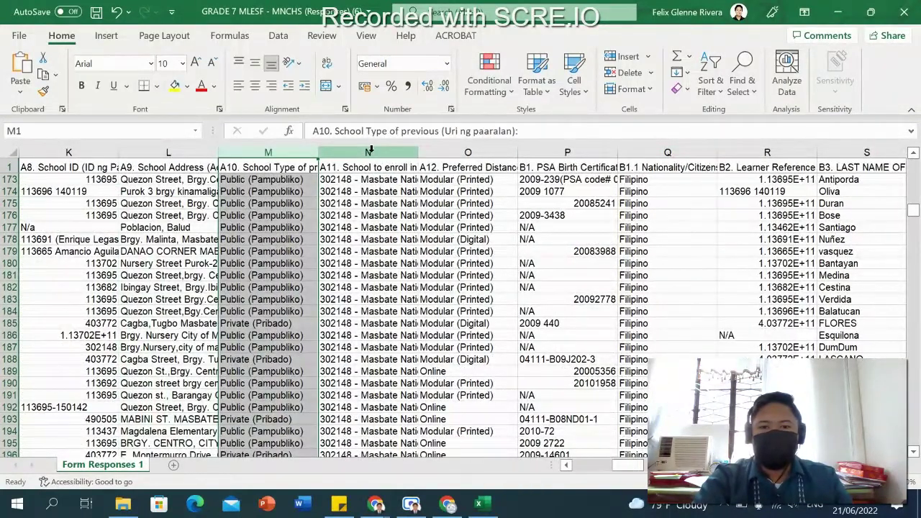
click(370, 149)
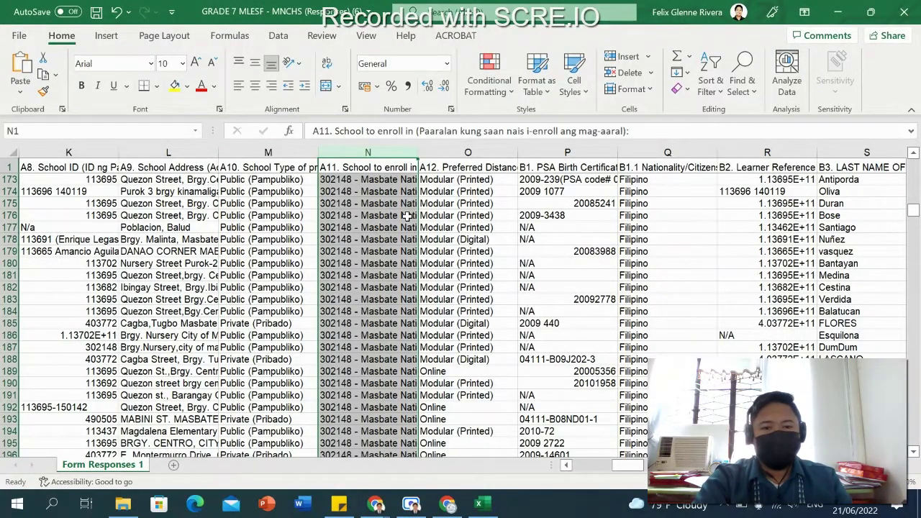
scroll(407, 216, down, 2)
click(460, 153)
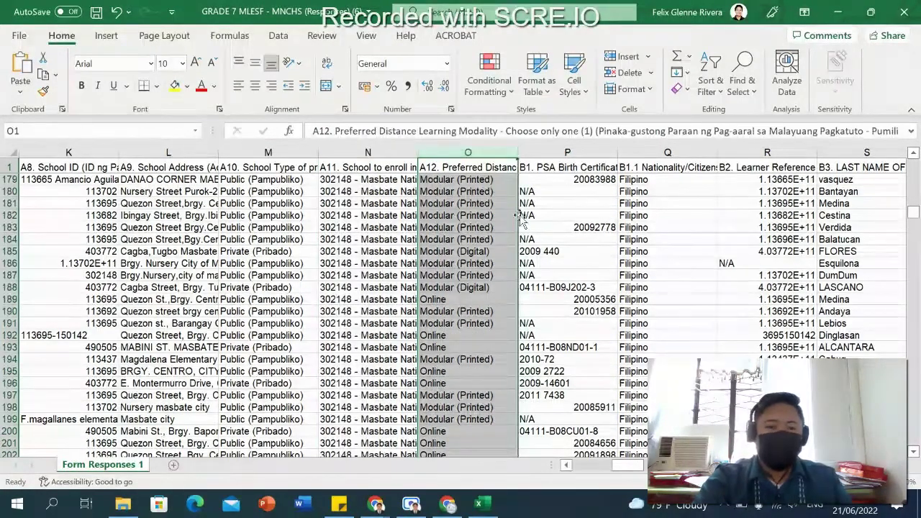
drag(518, 148, 614, 149)
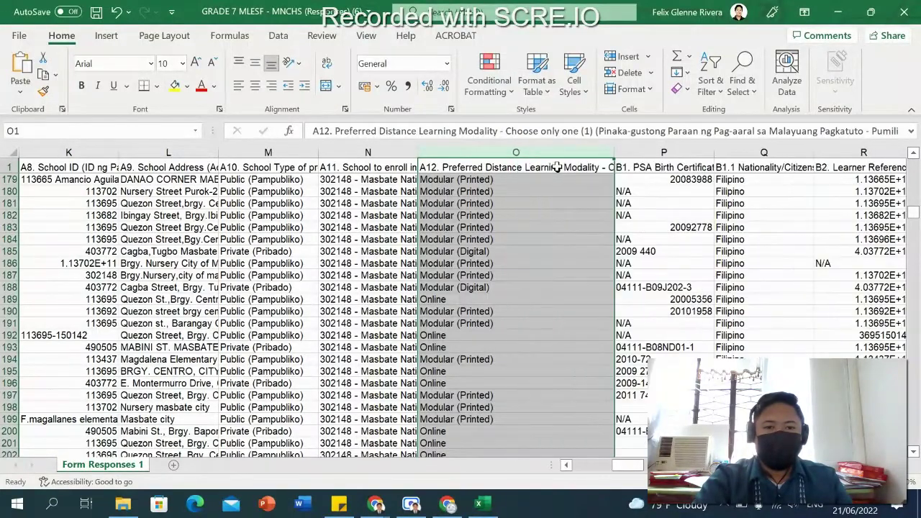
scroll(517, 213, up, 4)
scroll(517, 220, up, 7)
scroll(519, 224, up, 5)
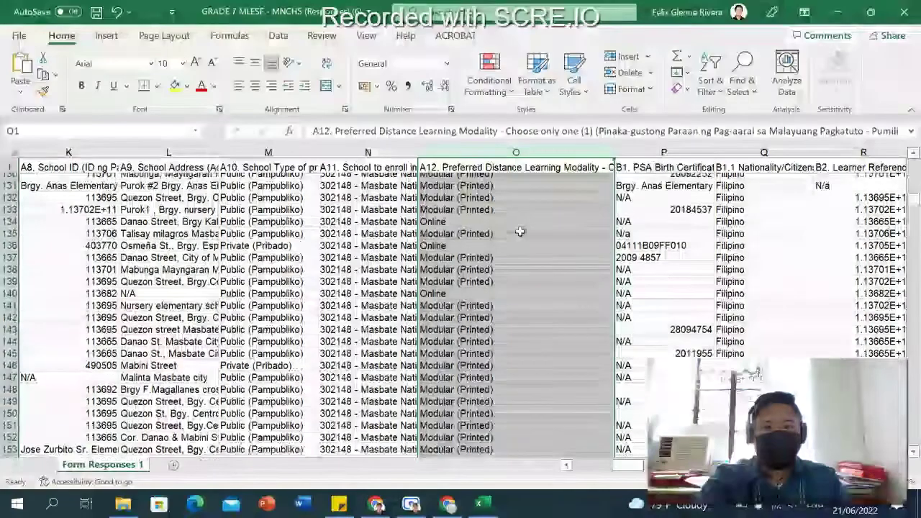
scroll(520, 229, up, 5)
scroll(519, 229, up, 7)
scroll(518, 228, up, 7)
scroll(516, 228, up, 4)
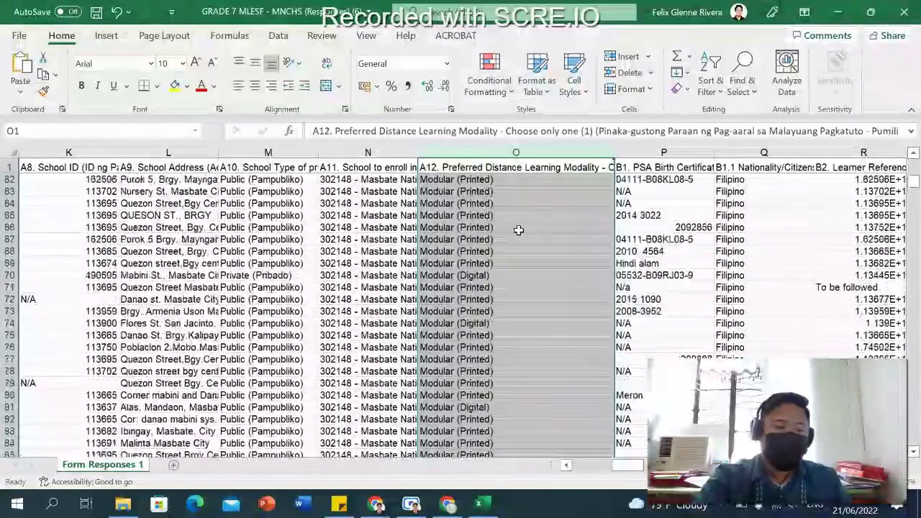
scroll(514, 228, up, 5)
scroll(514, 228, up, 5)
scroll(514, 229, up, 5)
scroll(514, 230, up, 3)
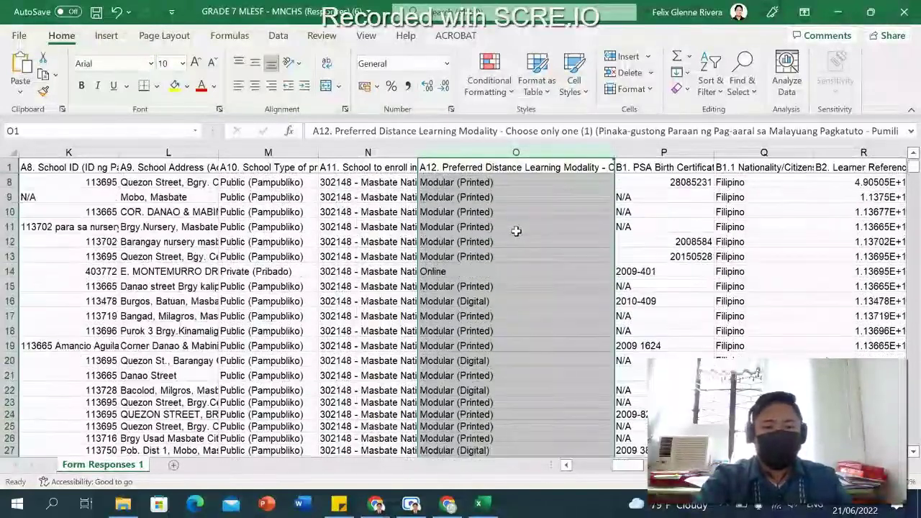
scroll(513, 231, up, 2)
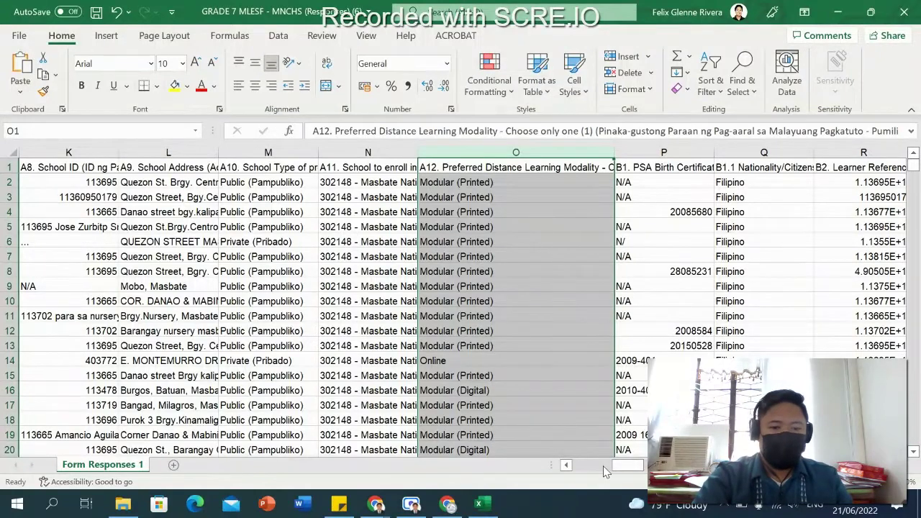
drag(615, 465, 629, 465)
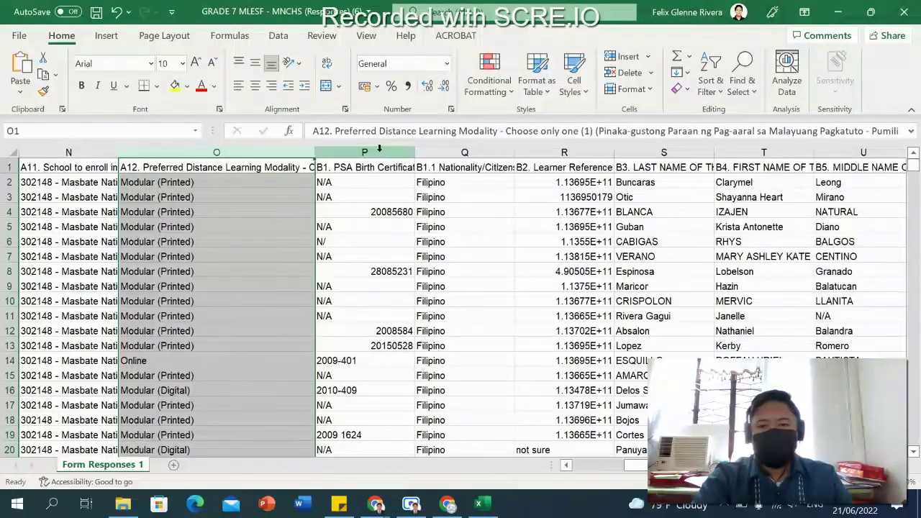
click(379, 148)
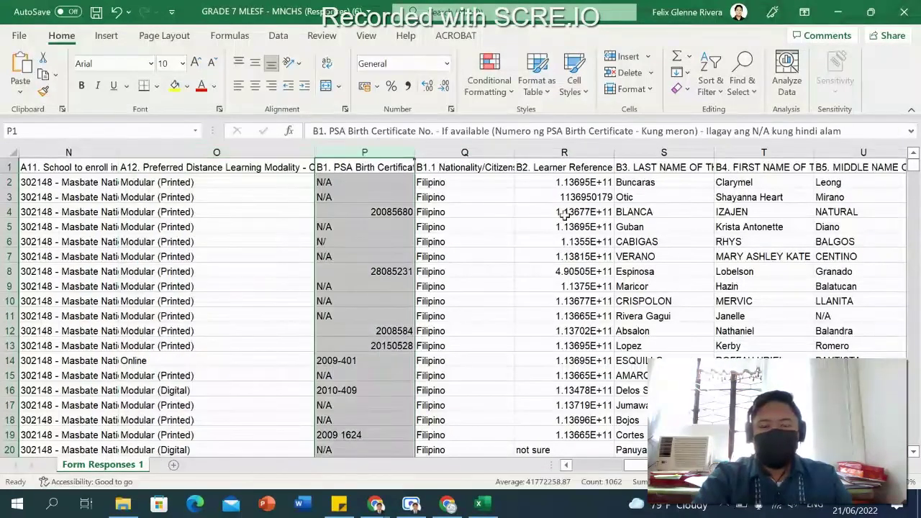
click(465, 153)
click(563, 152)
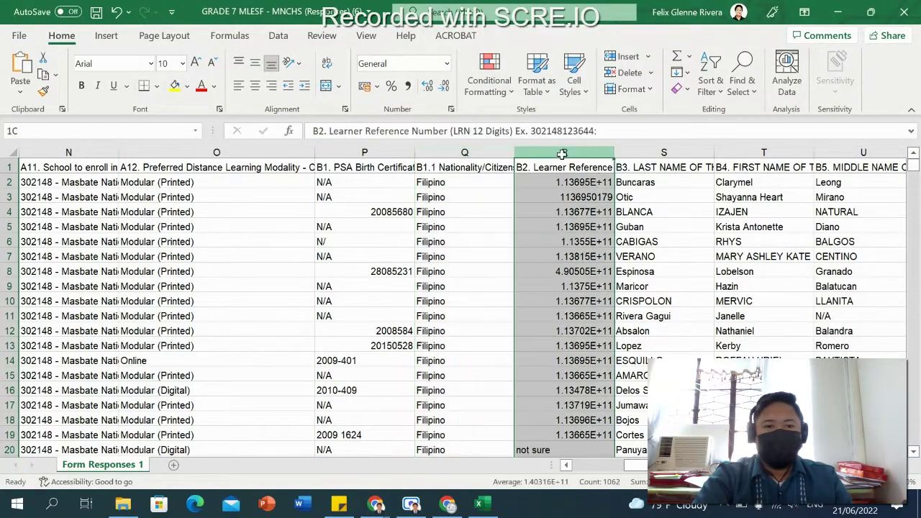
click(665, 151)
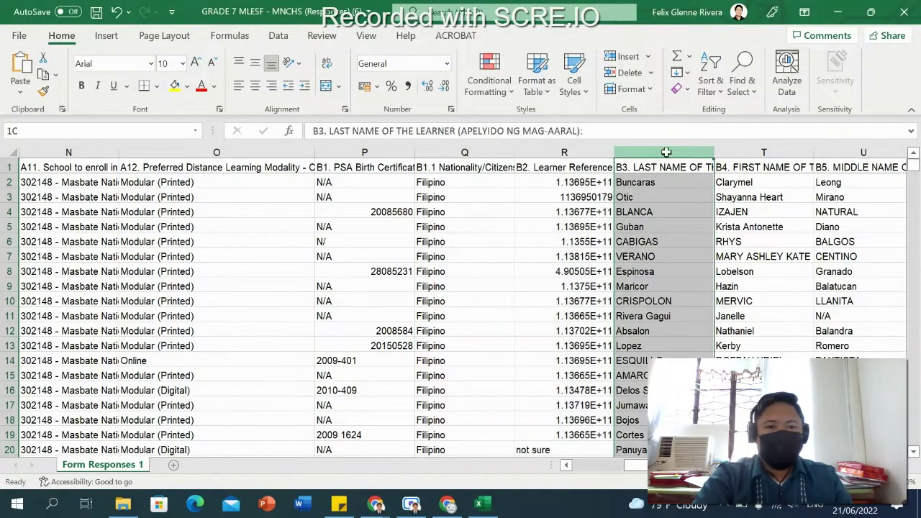
mouse_move(634, 465)
mouse_down()
mouse_move(656, 464)
mouse_move(590, 466)
mouse_up()
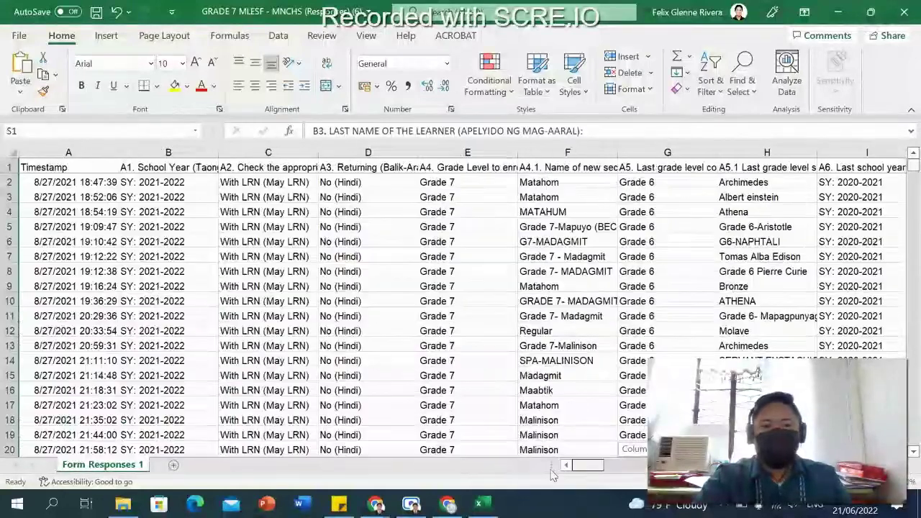
Step: Sort the whole sheet by B3. LAST NAME OF THE LEARNER, A to Z
click(14, 151)
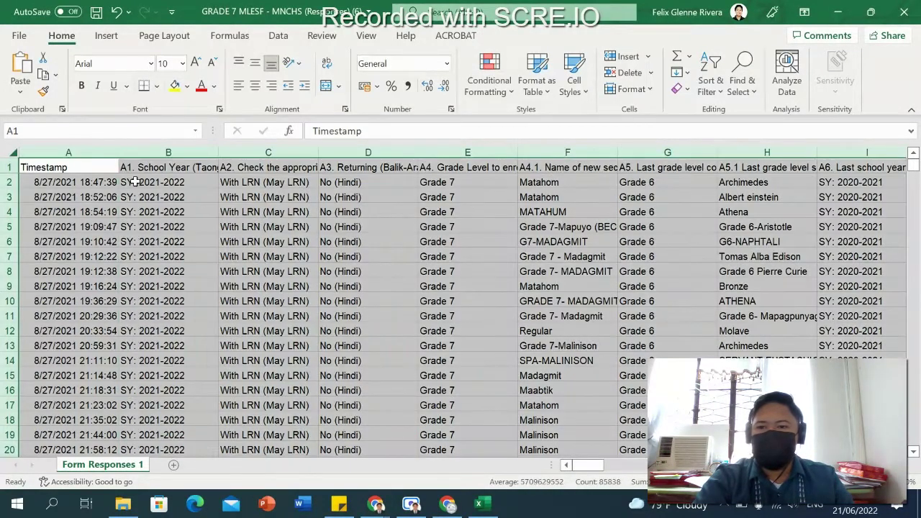
click(136, 226)
click(14, 153)
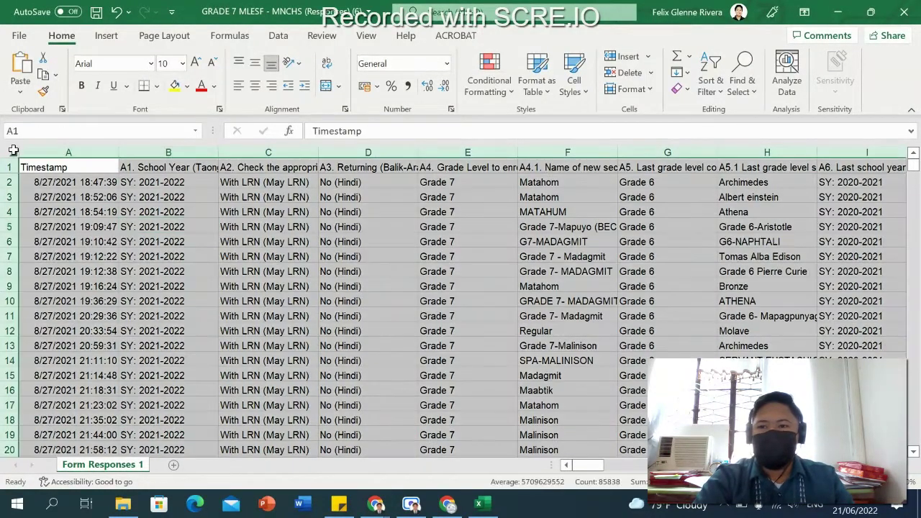
click(278, 36)
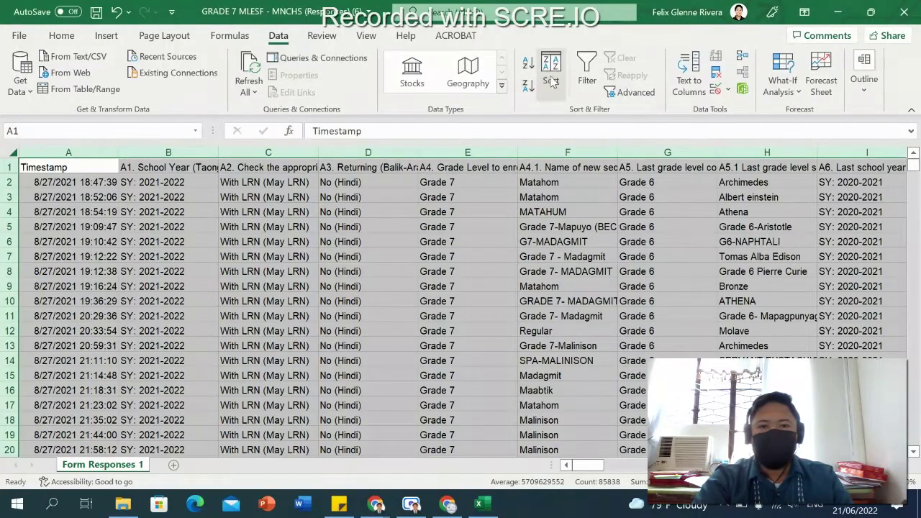
click(550, 72)
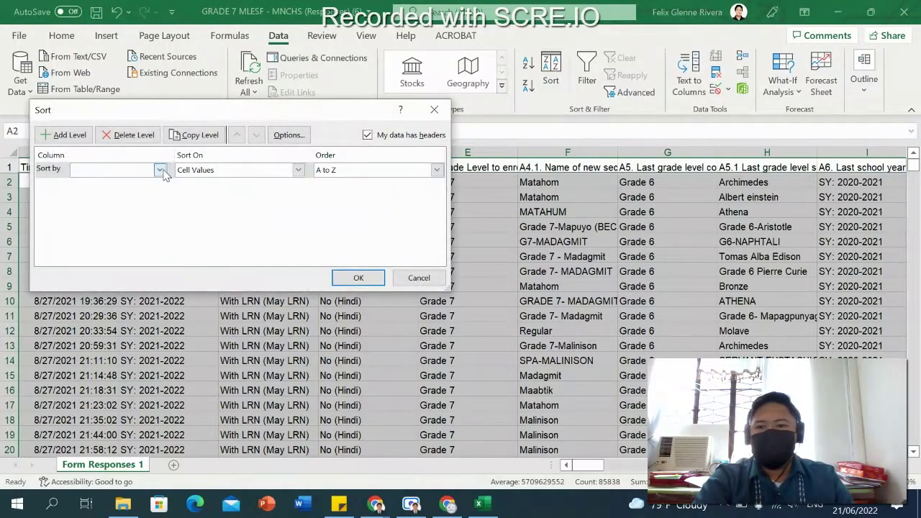
click(160, 170)
scroll(213, 248, down, 2)
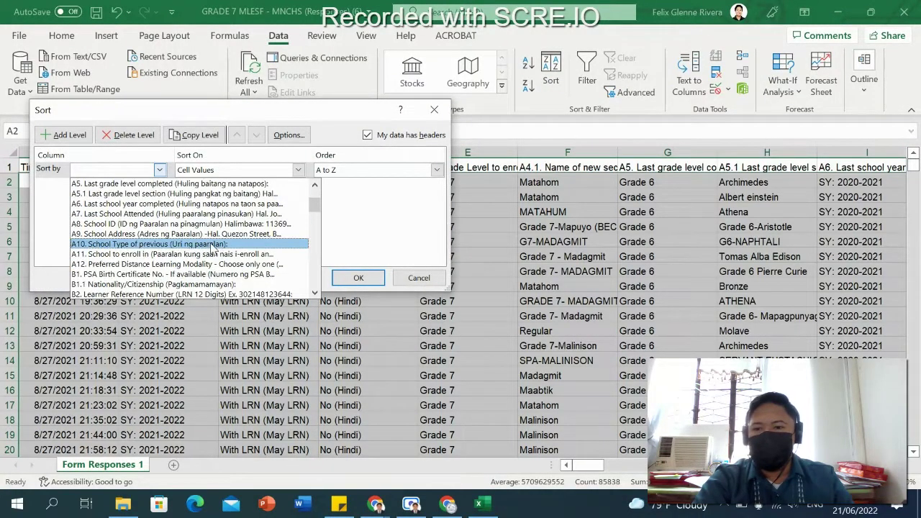
scroll(212, 248, down, 1)
click(200, 270)
click(353, 281)
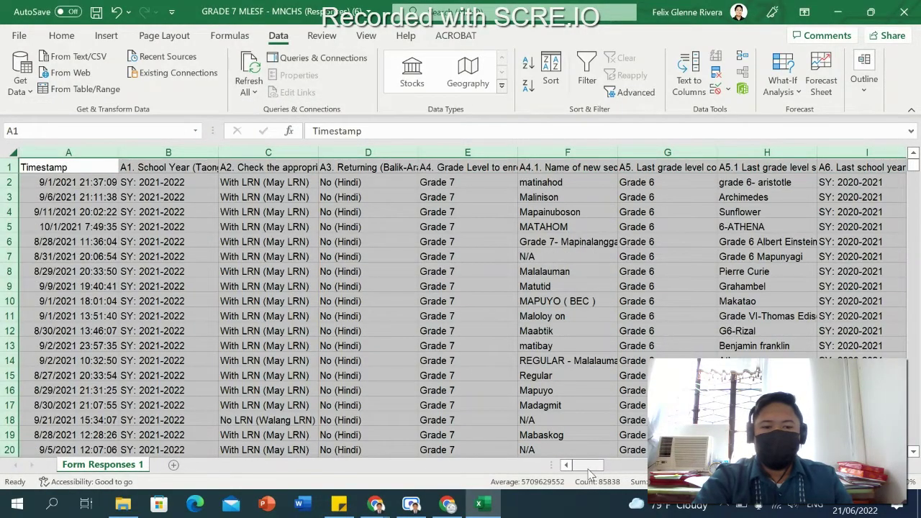
drag(589, 465, 655, 471)
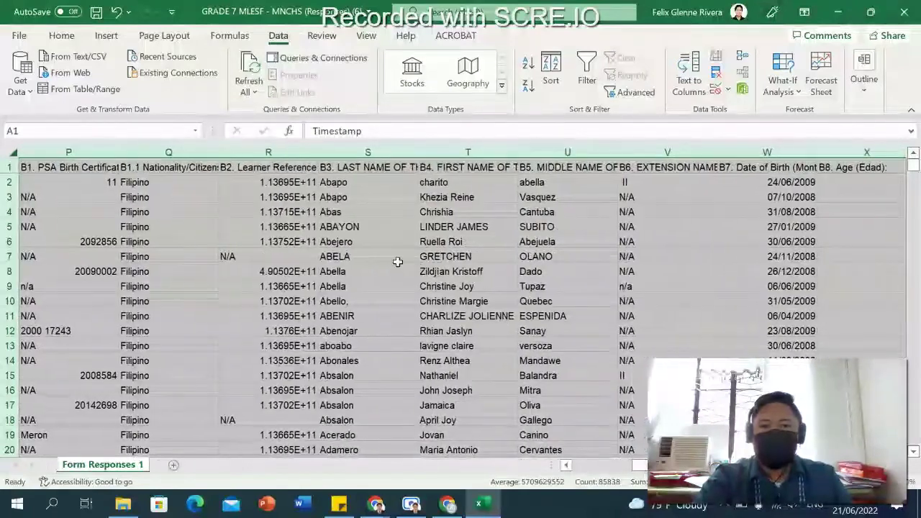
click(397, 257)
click(358, 148)
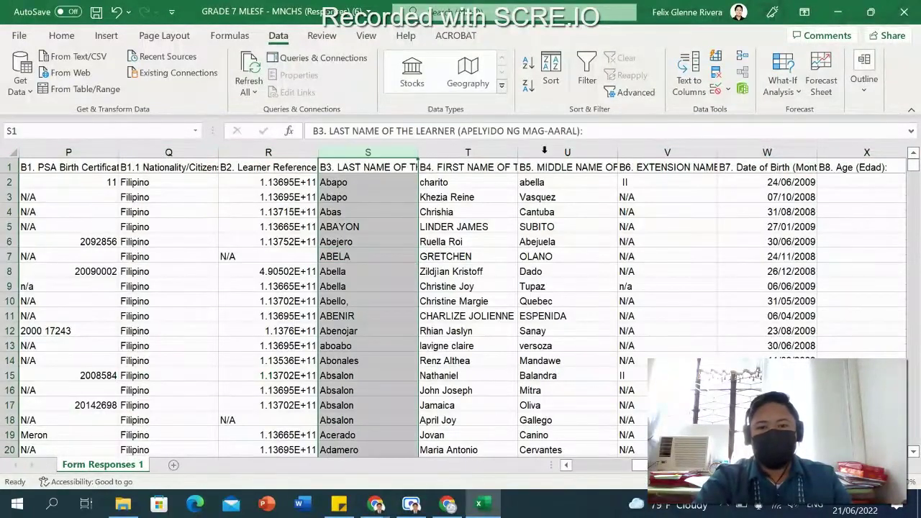
drag(914, 174, 915, 385)
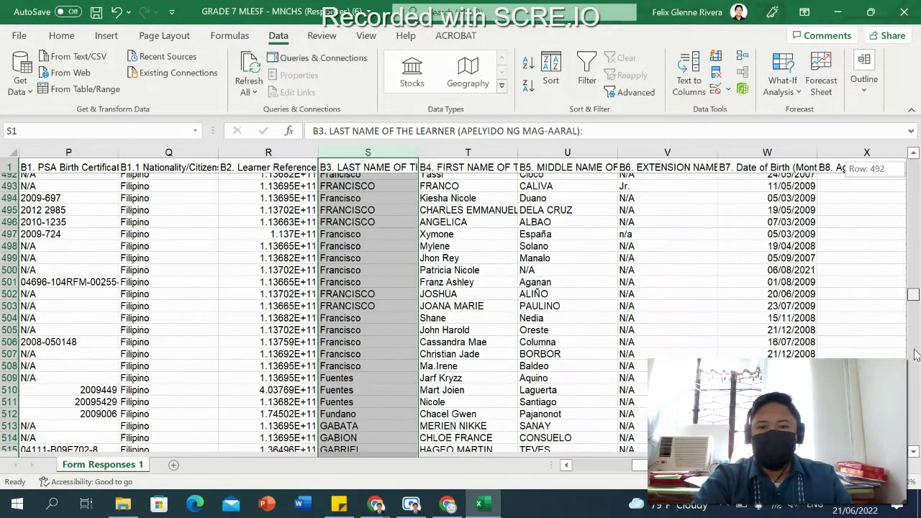
drag(910, 423, 911, 458)
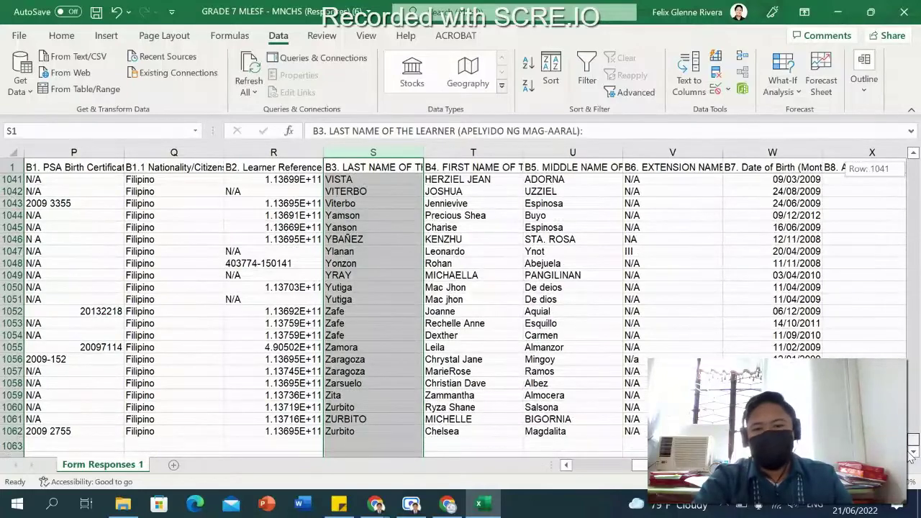
drag(912, 435, 912, 159)
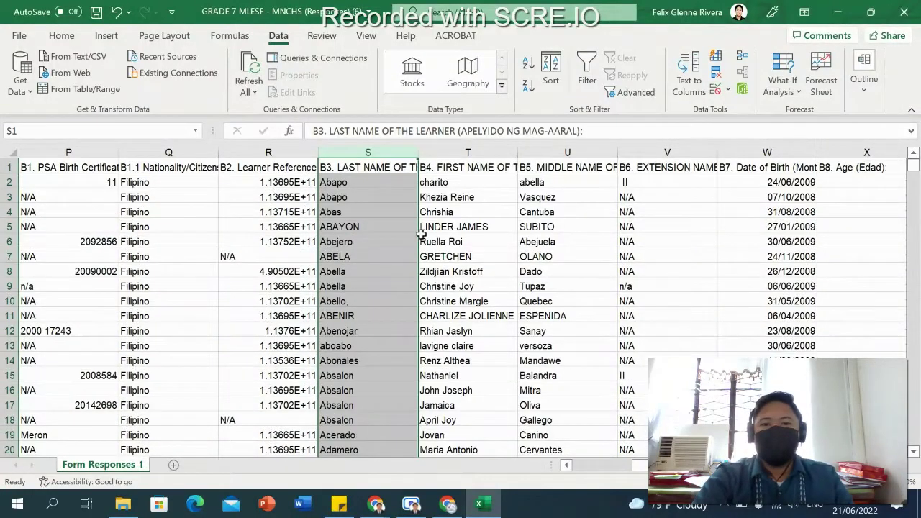
click(467, 256)
Step: Re-sort all responses by B13. Religion (Relihiyon), A to Z, with the header row kept
click(11, 149)
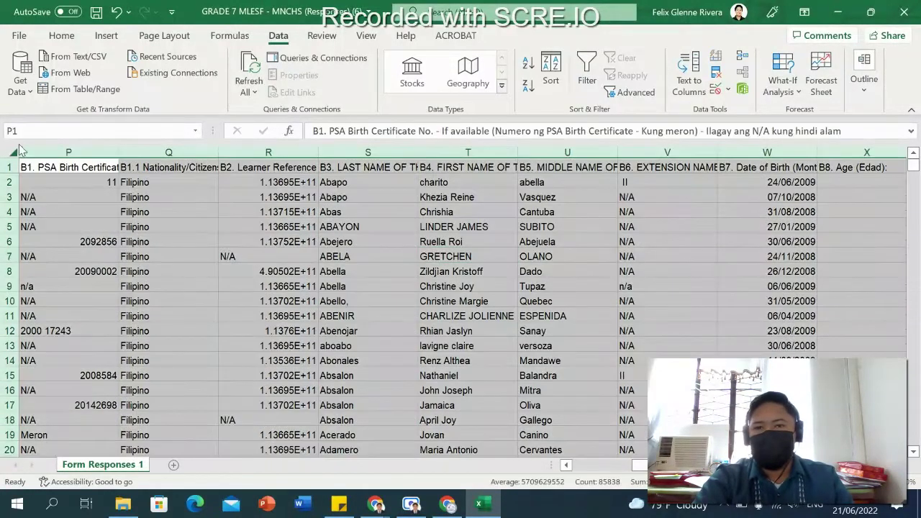
click(551, 81)
click(368, 136)
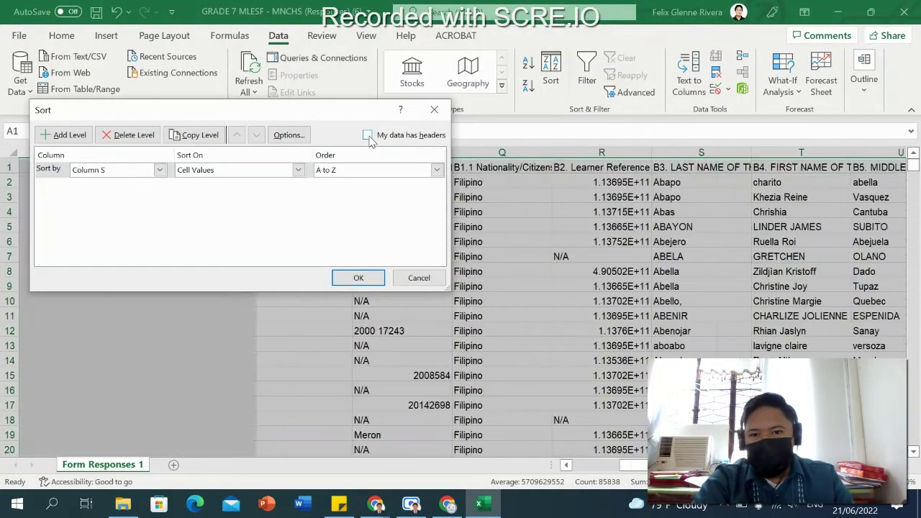
click(368, 135)
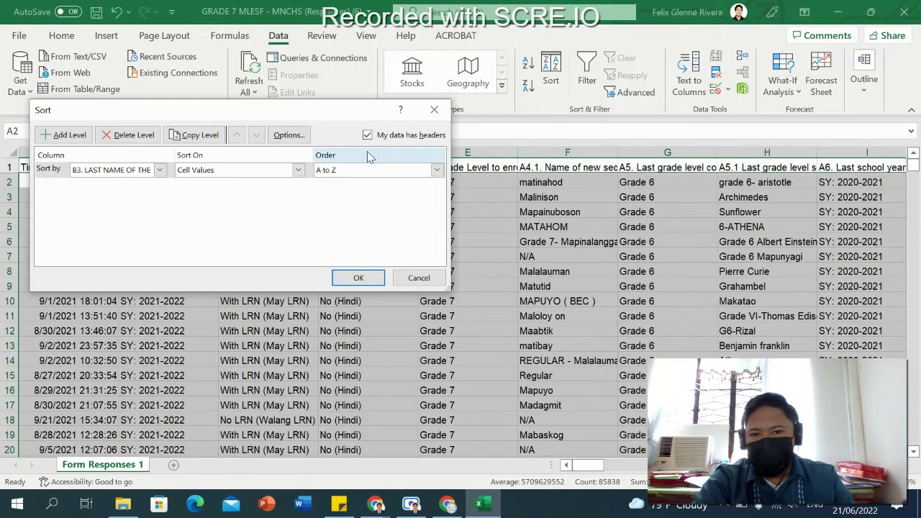
click(368, 135)
click(368, 135)
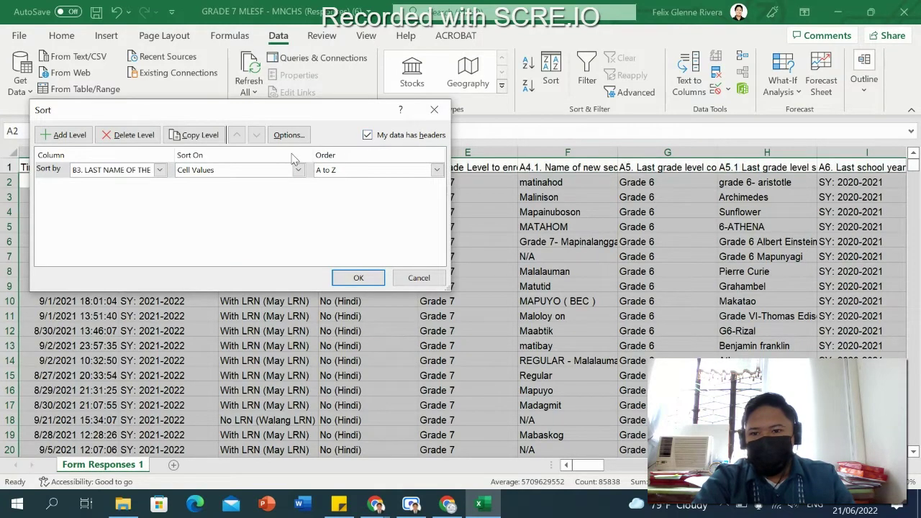
click(159, 170)
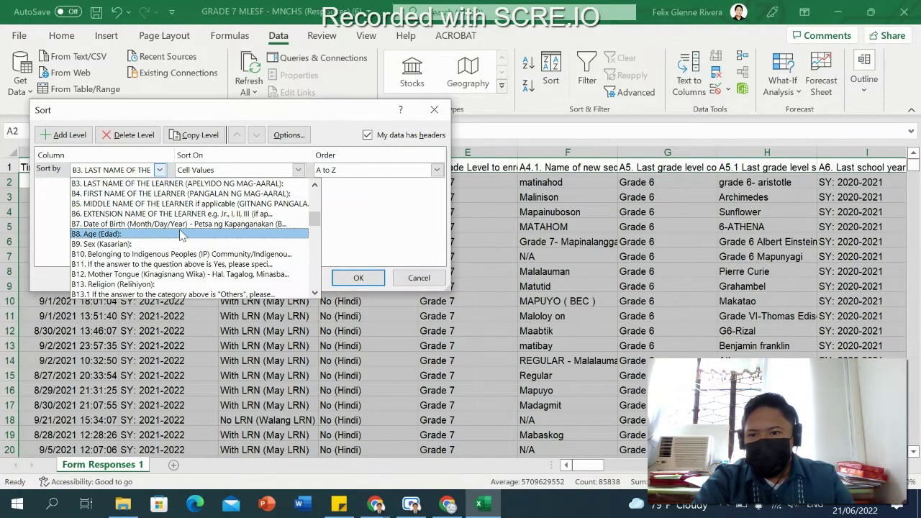
scroll(181, 233, down, 1)
scroll(184, 243, down, 1)
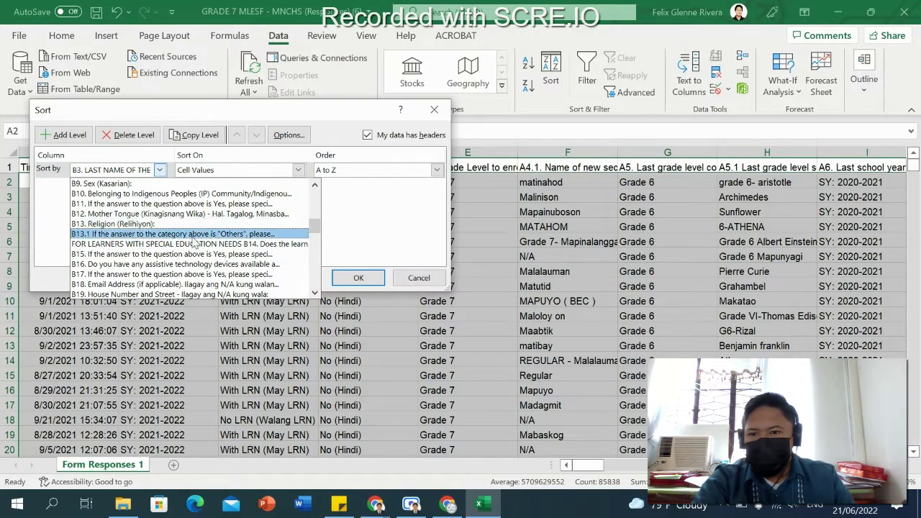
scroll(205, 240, down, 1)
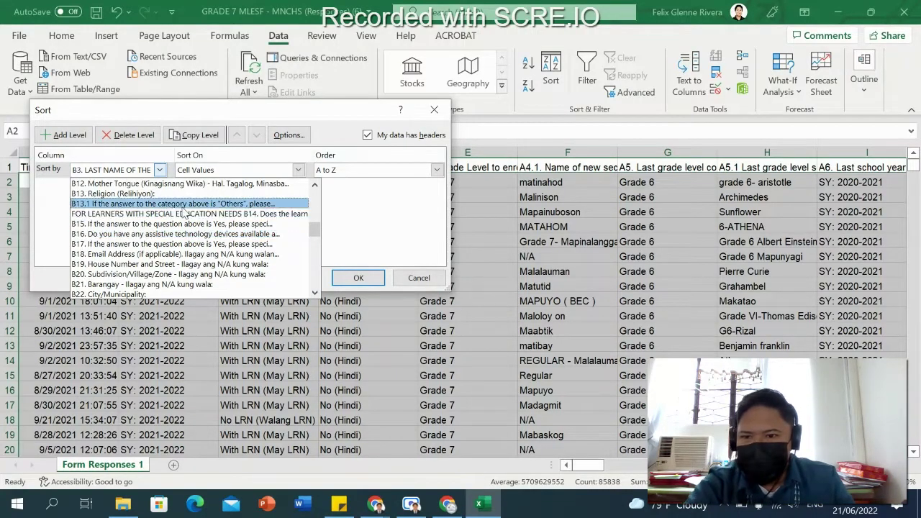
click(186, 193)
click(358, 277)
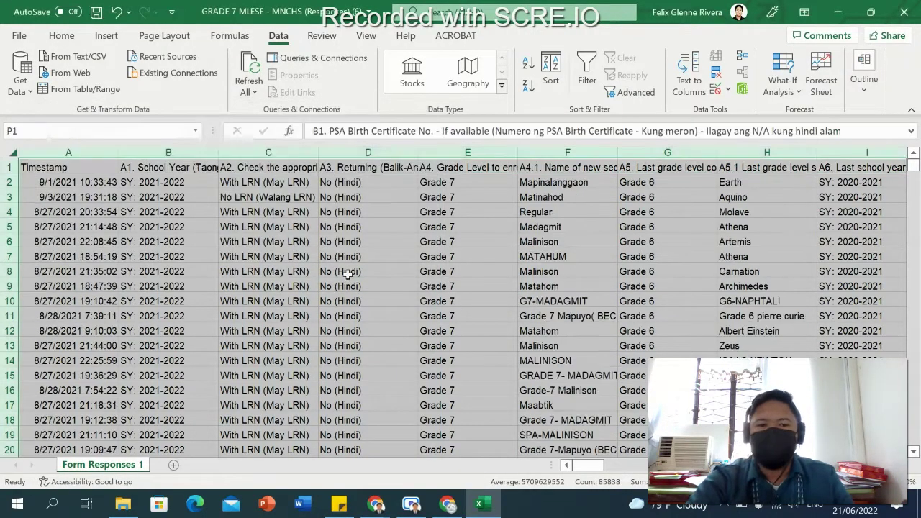
drag(584, 468, 653, 465)
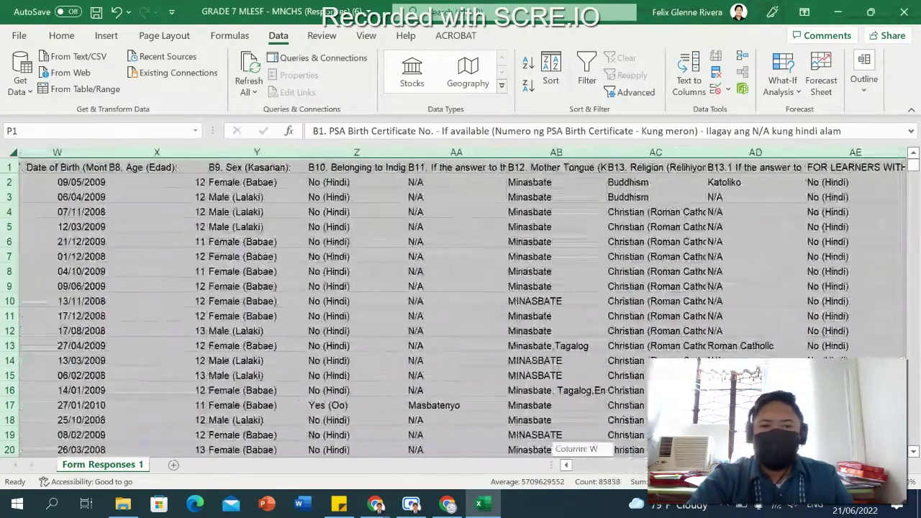
click(481, 226)
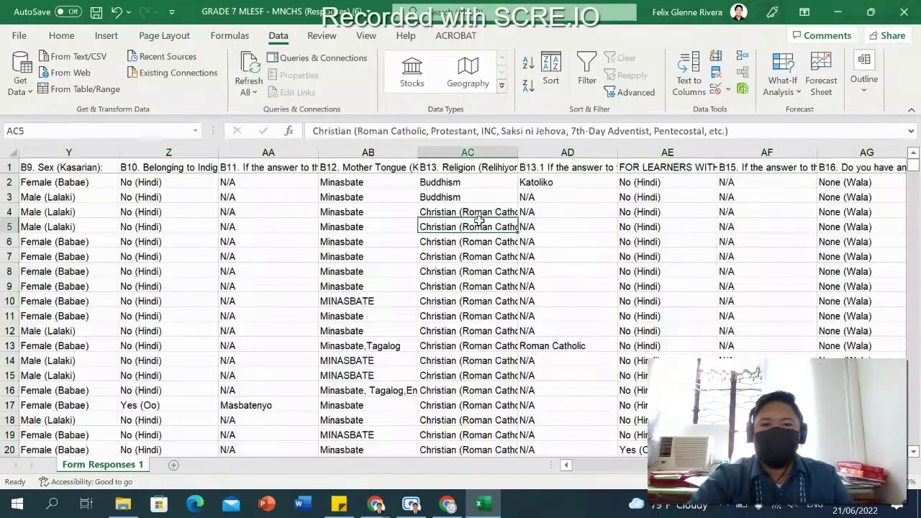
click(467, 151)
scroll(481, 227, down, 7)
scroll(490, 245, down, 7)
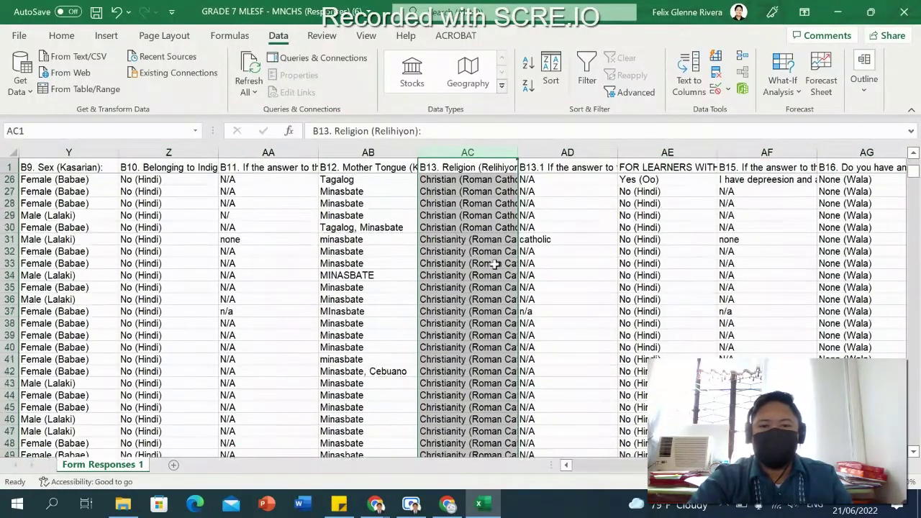
scroll(495, 266, down, 7)
scroll(500, 291, down, 7)
scroll(502, 300, down, 12)
scroll(507, 285, down, 5)
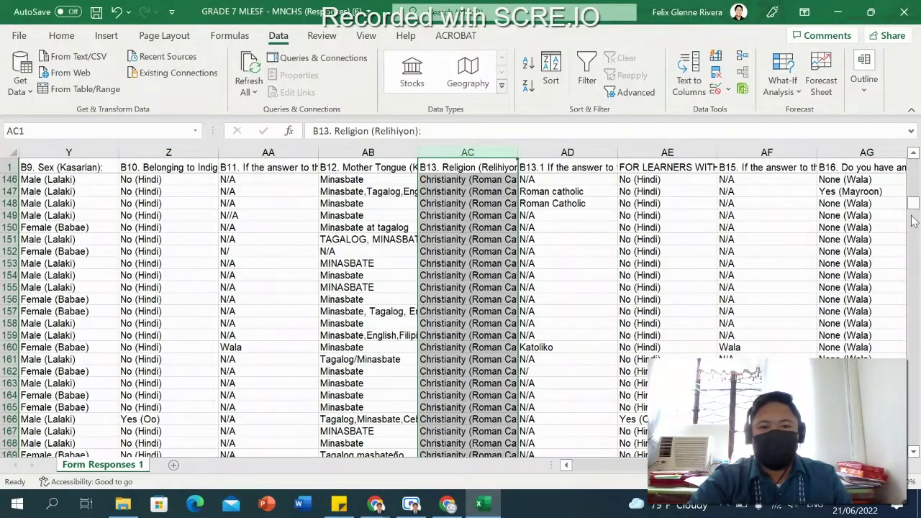
scroll(506, 285, down, 10)
drag(915, 208, 912, 435)
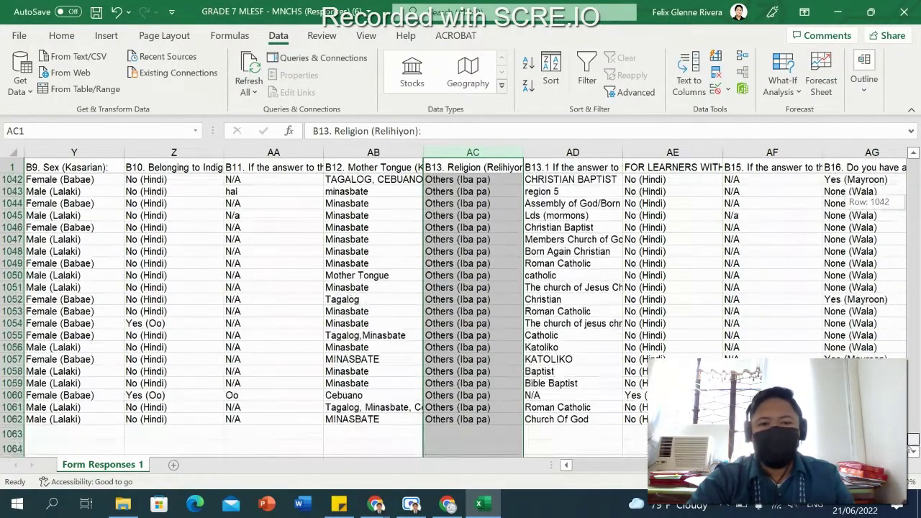
drag(919, 227, 912, 159)
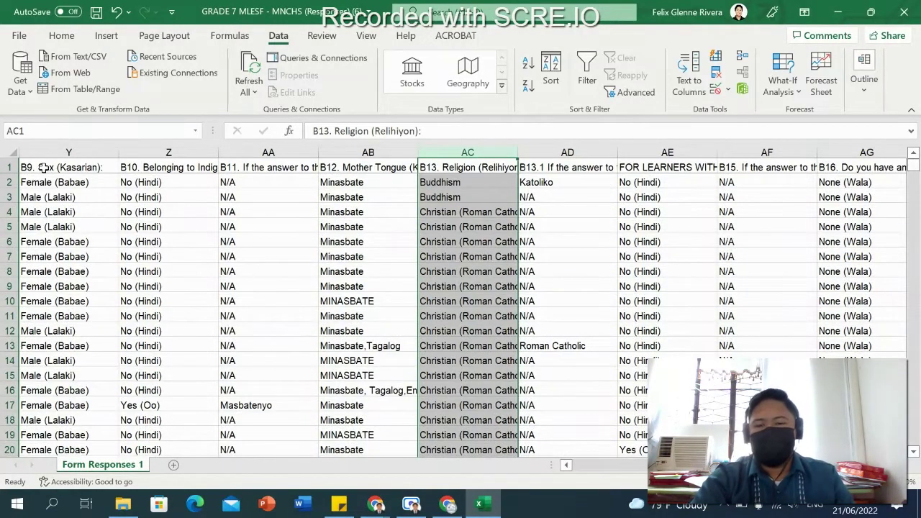
drag(611, 466, 579, 466)
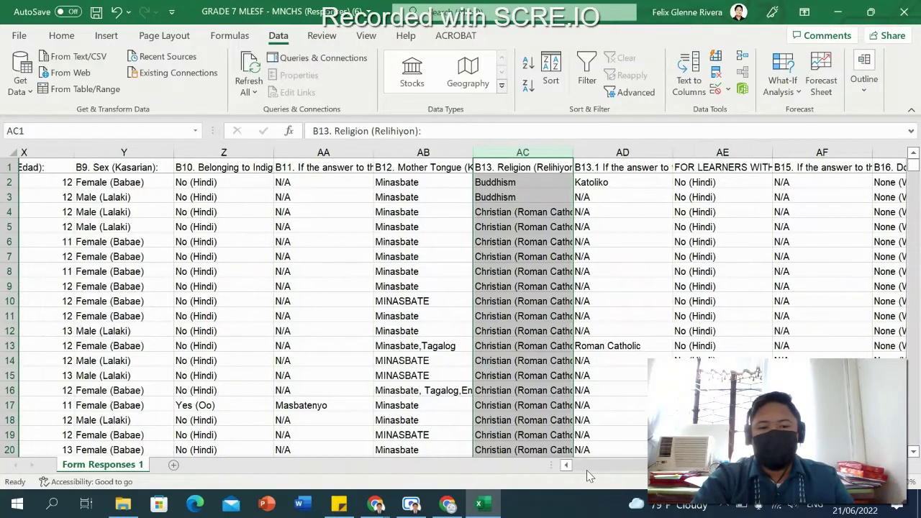
Step: Add a new Sheet1, select B2, and start a PivotTable From Table/Range
click(176, 465)
click(126, 175)
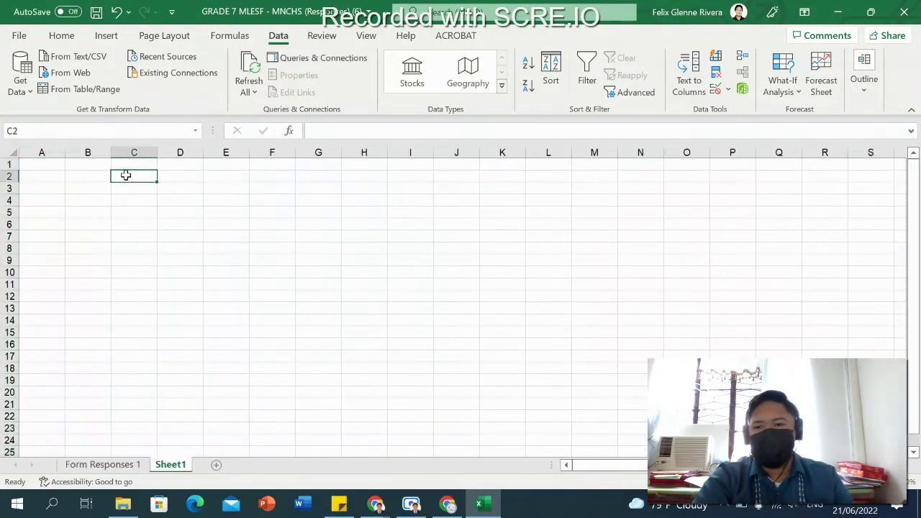
click(86, 174)
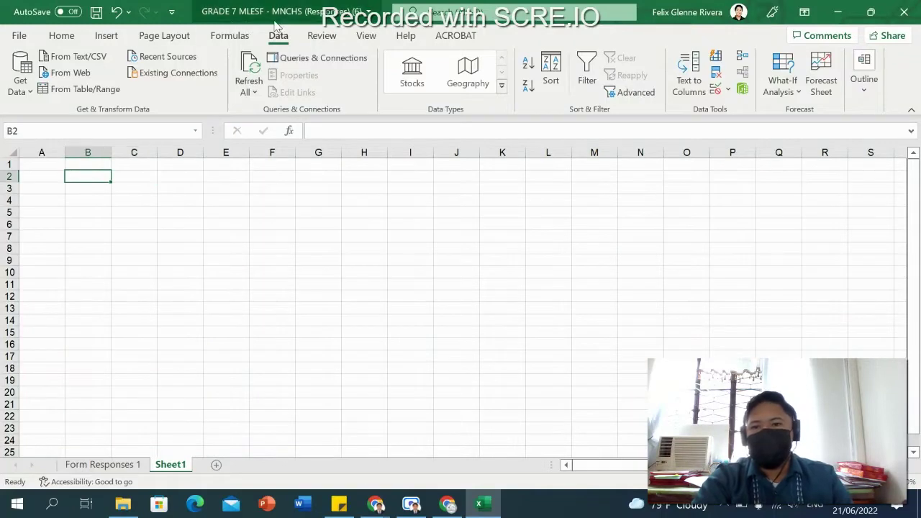
click(105, 36)
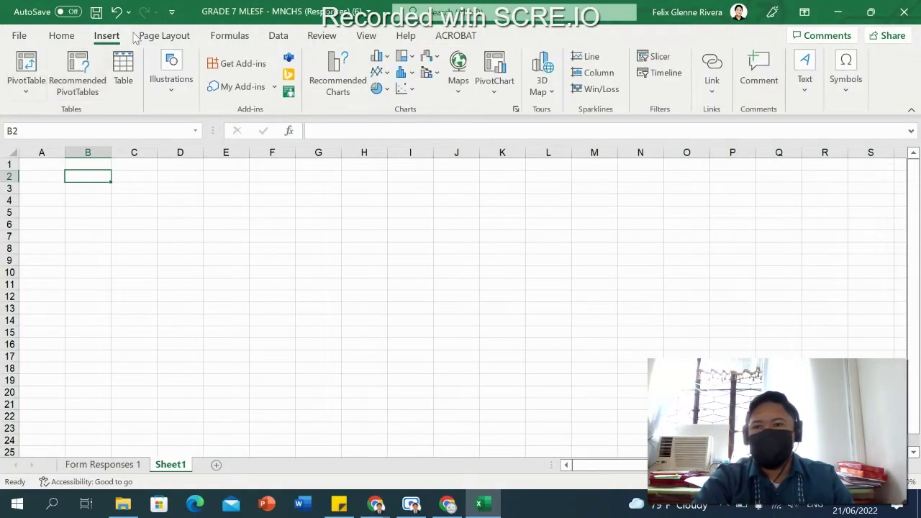
click(28, 91)
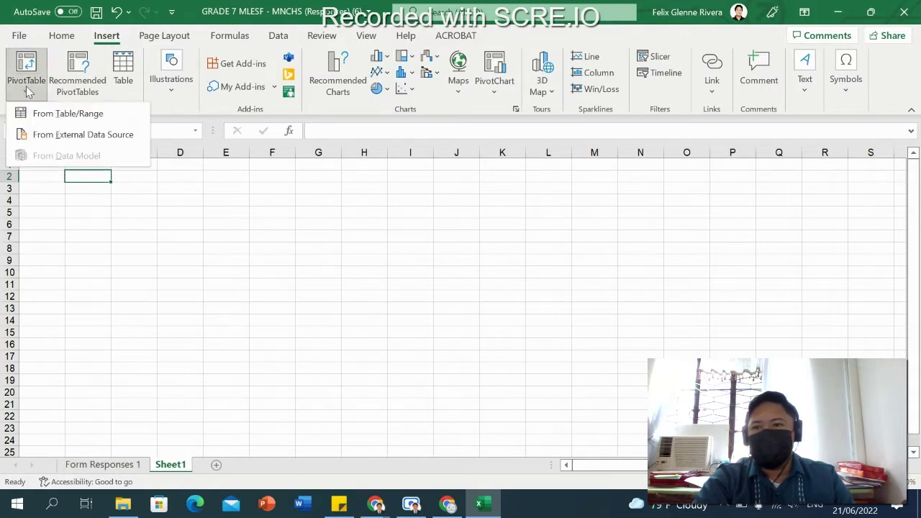
click(83, 115)
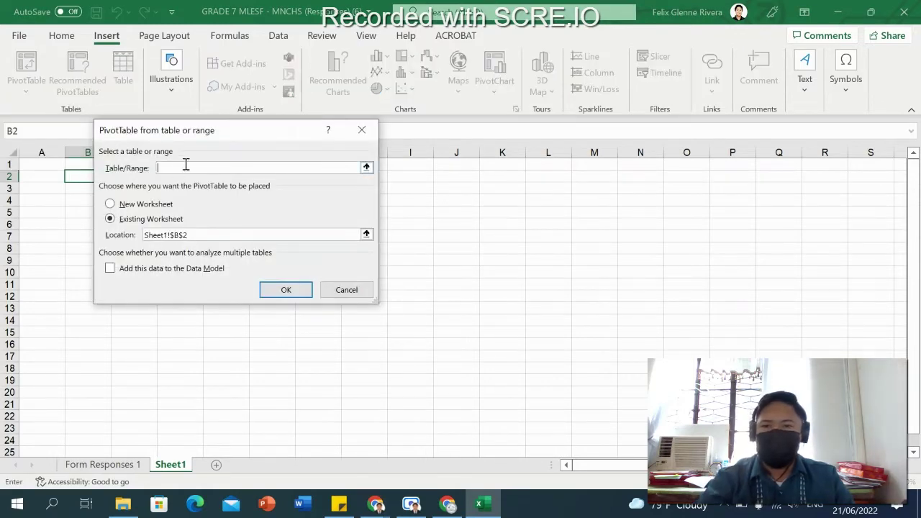
Step: Set the source to 'Form Responses 1'!$A$1:$CC$1062, copy that reference, and create the PivotTable
click(115, 466)
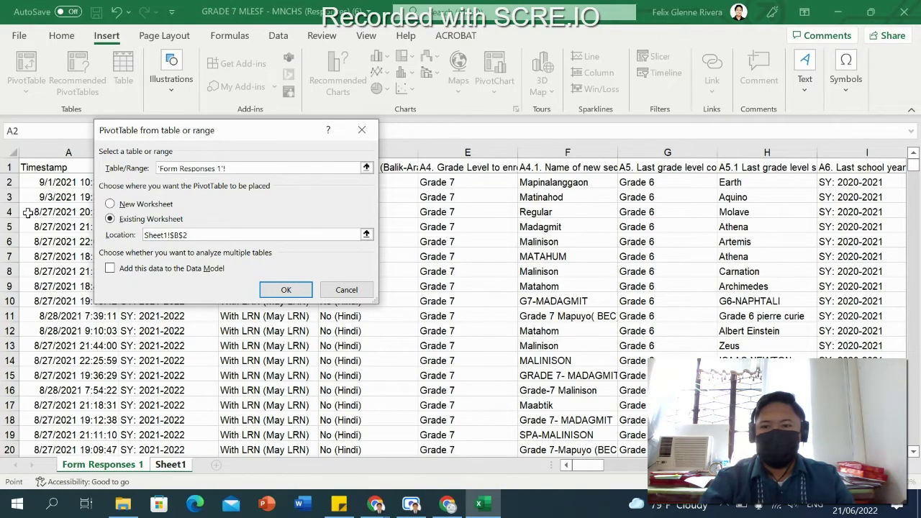
mouse_move(25, 167)
mouse_down()
mouse_move(800, 515)
mouse_move(917, 511)
mouse_move(653, 509)
mouse_up()
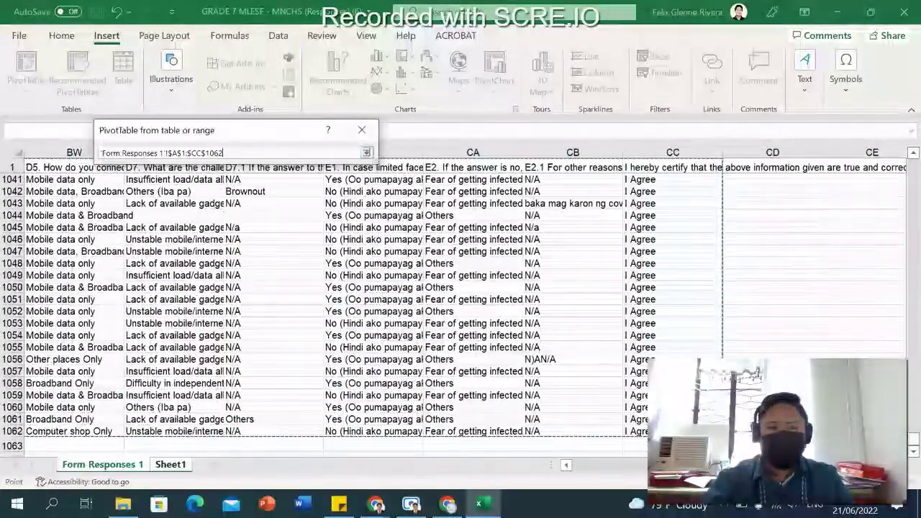
drag(653, 509, 653, 431)
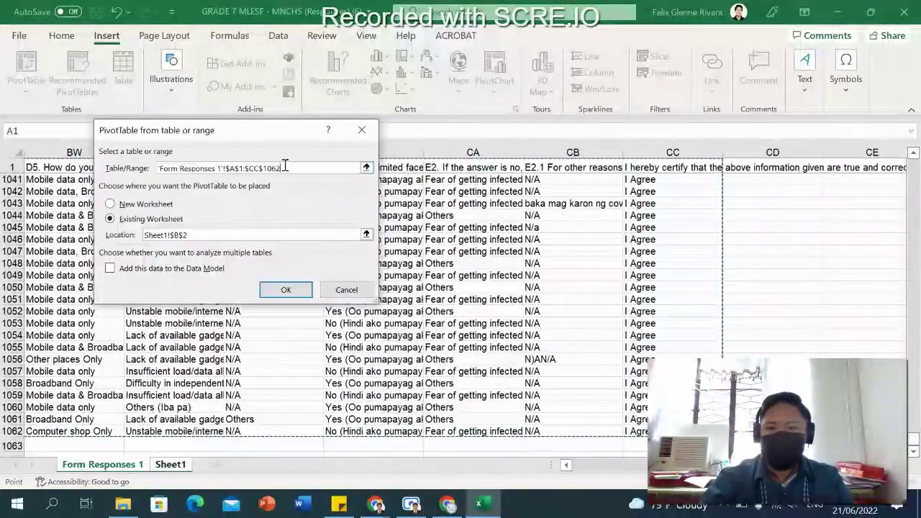
drag(290, 168, 157, 169)
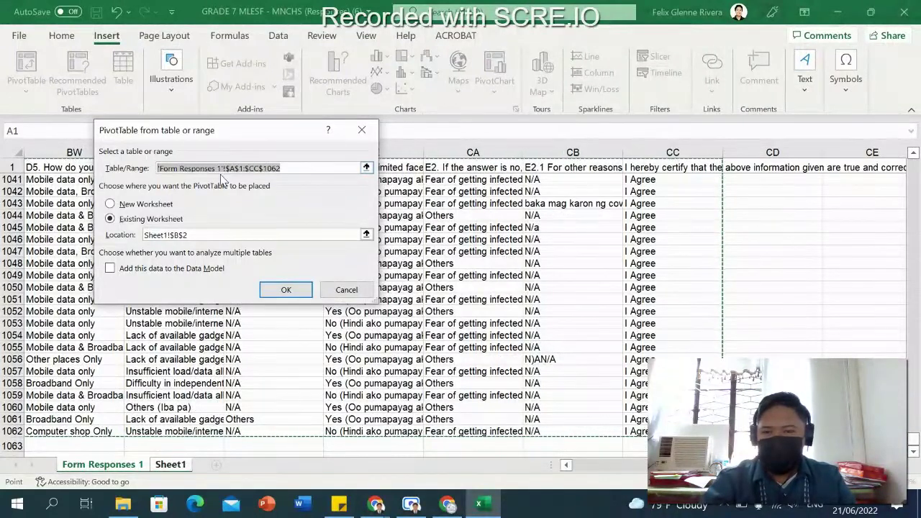
right_click(227, 168)
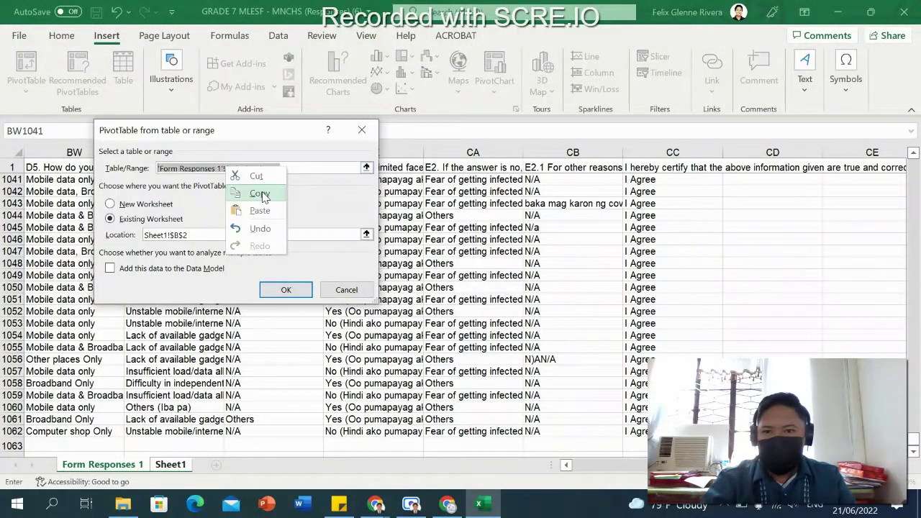
click(261, 193)
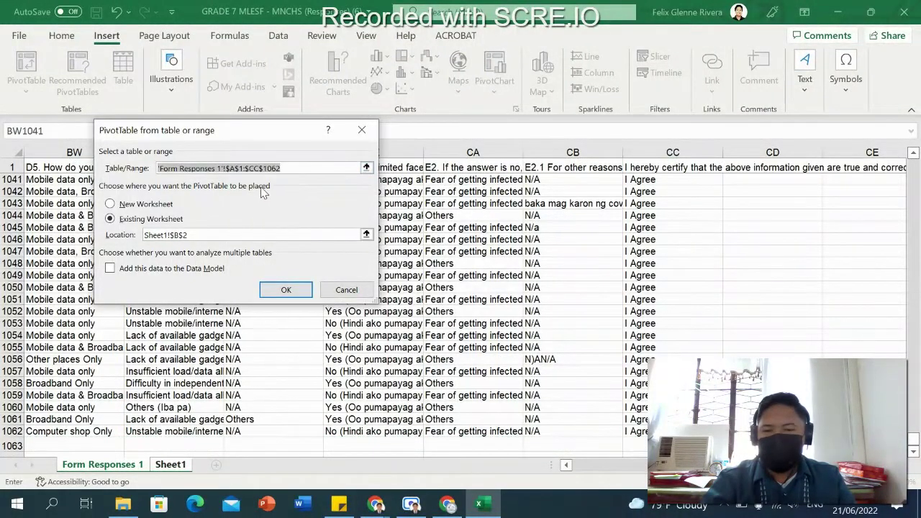
click(286, 291)
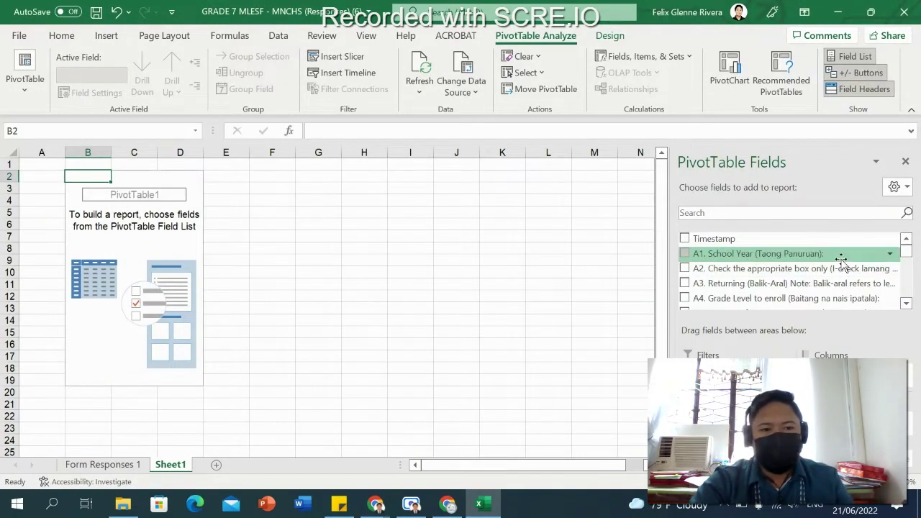
Step: Put A12. Preferred Distance Learning Modality in Rows, listing Modular (Digital), Modular (Printed) and Online
scroll(840, 267, down, 2)
scroll(837, 270, down, 2)
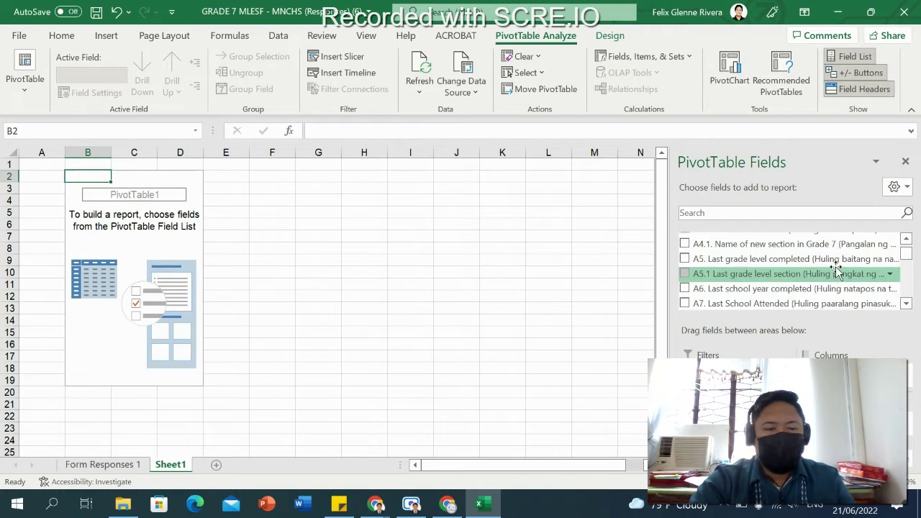
scroll(838, 270, down, 1)
scroll(834, 271, down, 2)
scroll(831, 271, down, 1)
scroll(825, 272, down, 1)
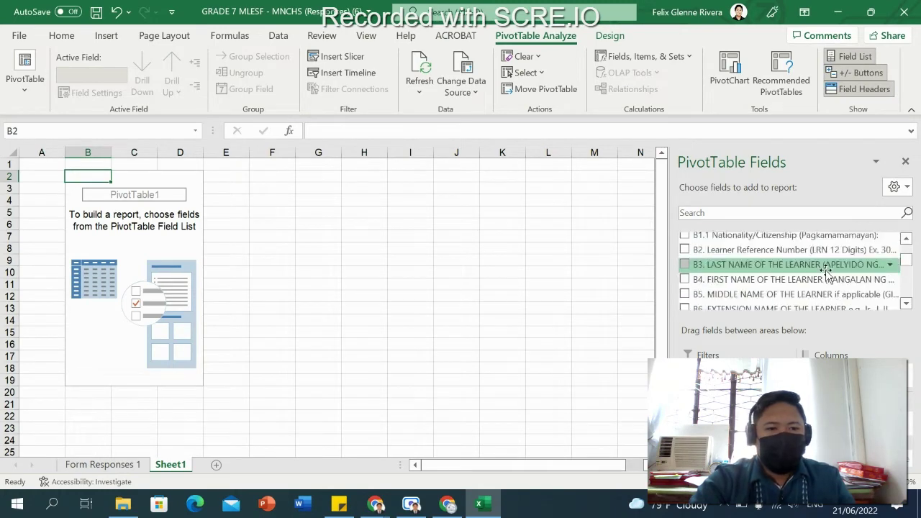
scroll(827, 274, down, 2)
scroll(830, 271, down, 2)
scroll(833, 266, down, 1)
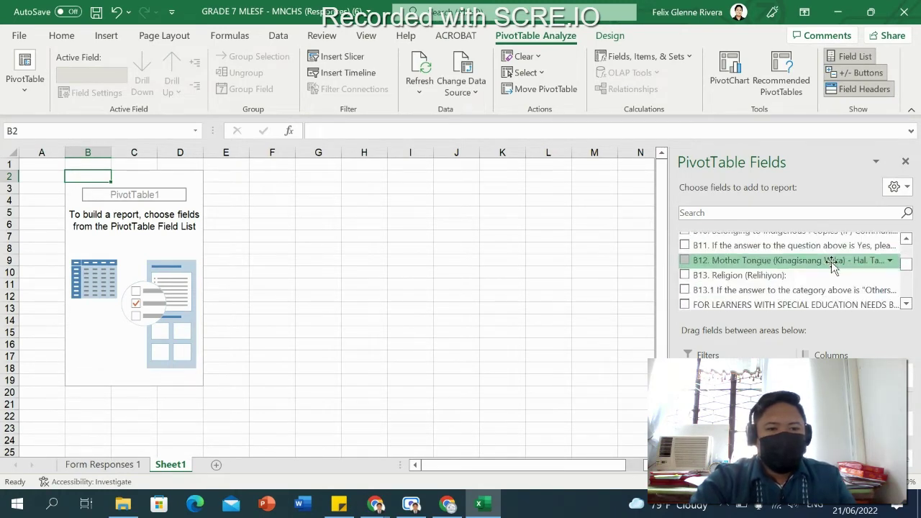
scroll(827, 266, down, 1)
scroll(827, 261, down, 2)
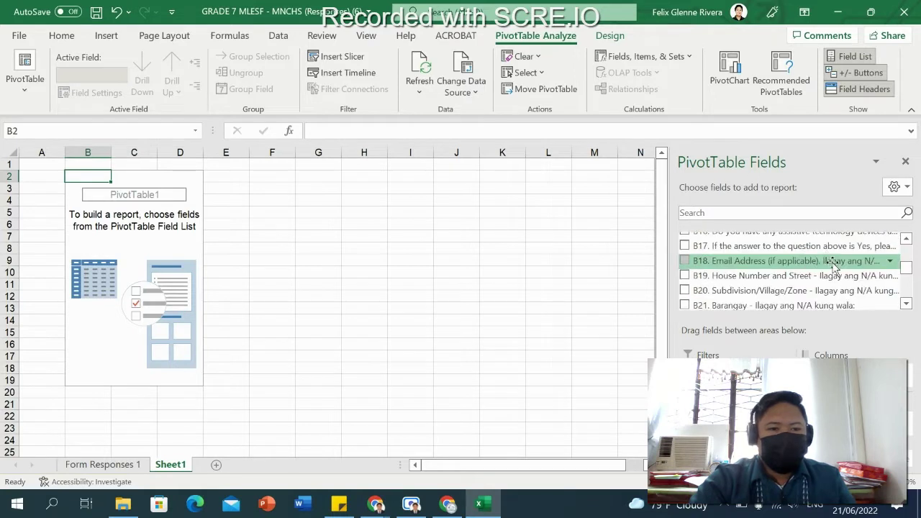
scroll(833, 263, up, 2)
scroll(834, 267, up, 1)
scroll(820, 266, down, 2)
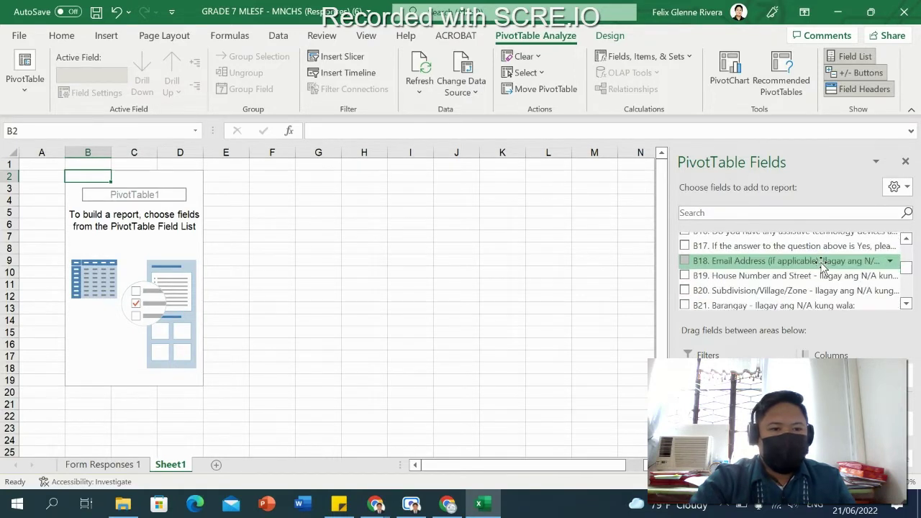
scroll(823, 266, down, 2)
scroll(827, 265, down, 2)
scroll(835, 263, down, 2)
scroll(842, 270, down, 3)
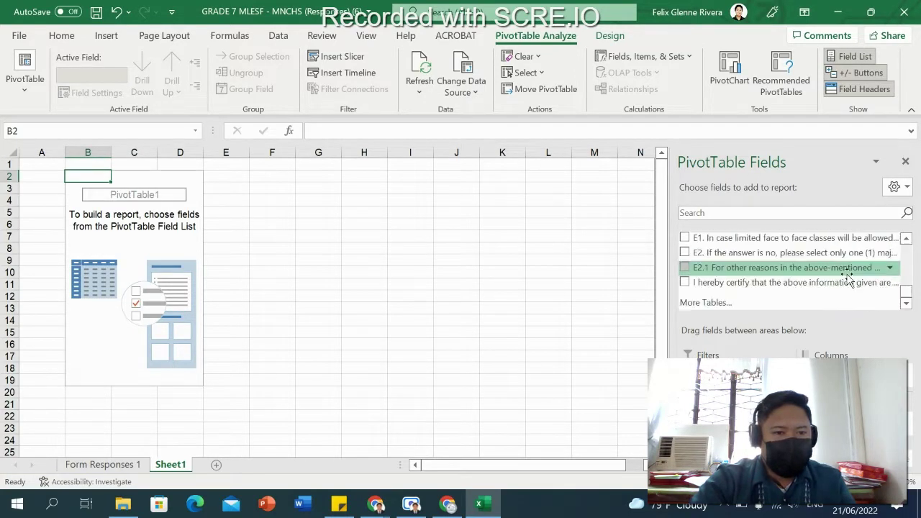
scroll(849, 274, up, 3)
scroll(850, 275, up, 2)
scroll(851, 277, up, 2)
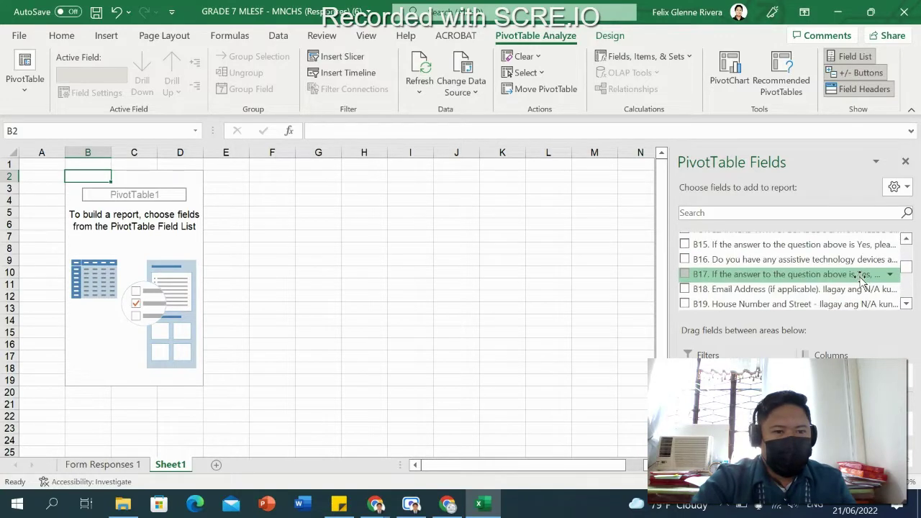
scroll(854, 280, up, 2)
scroll(852, 279, up, 2)
scroll(848, 275, up, 2)
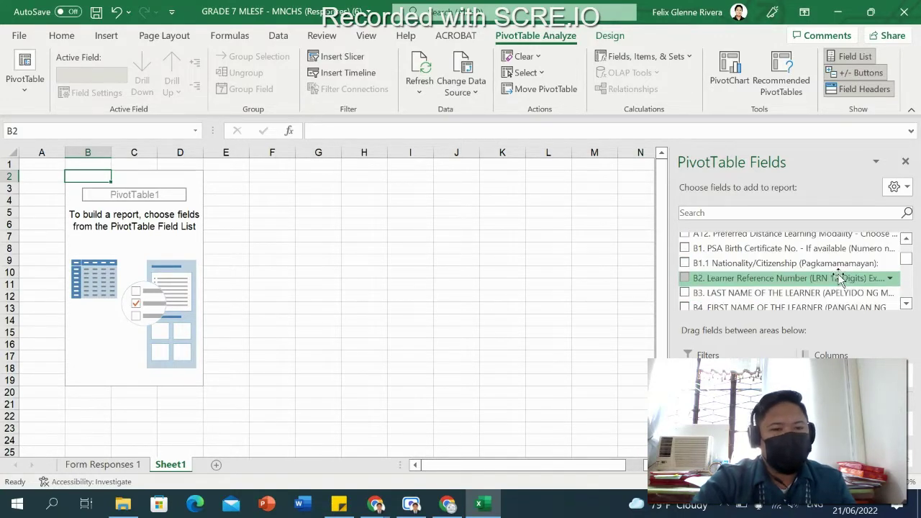
scroll(839, 276, up, 2)
scroll(837, 276, up, 1)
scroll(836, 276, up, 2)
scroll(834, 276, up, 1)
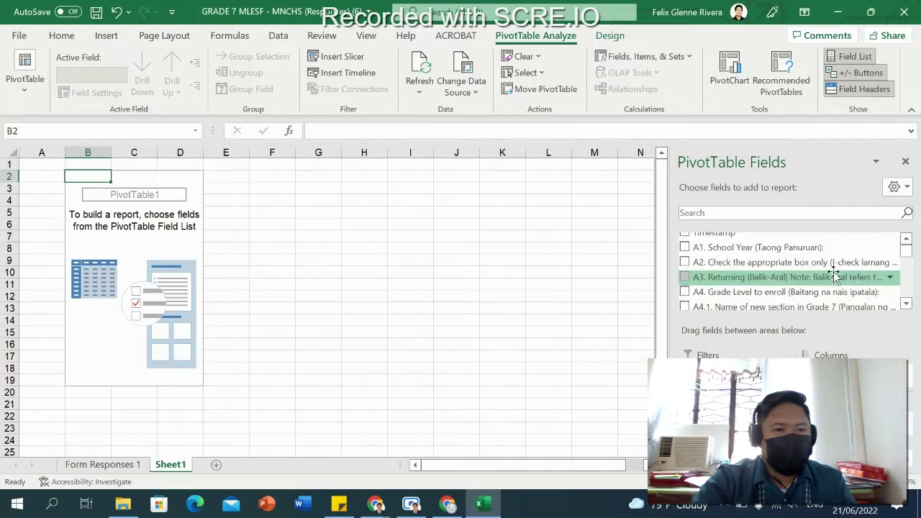
scroll(834, 274, up, 1)
scroll(835, 274, down, 3)
scroll(833, 274, down, 1)
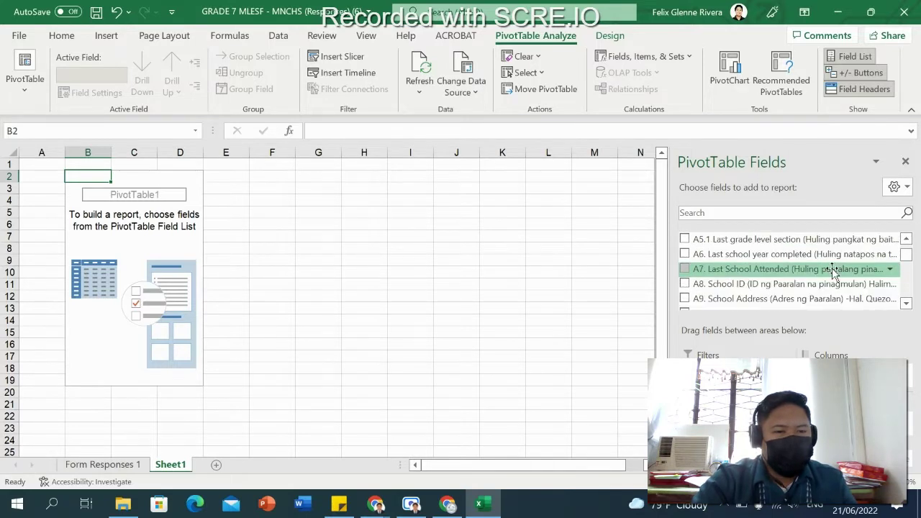
scroll(813, 275, down, 2)
scroll(820, 276, down, 3)
scroll(826, 279, down, 2)
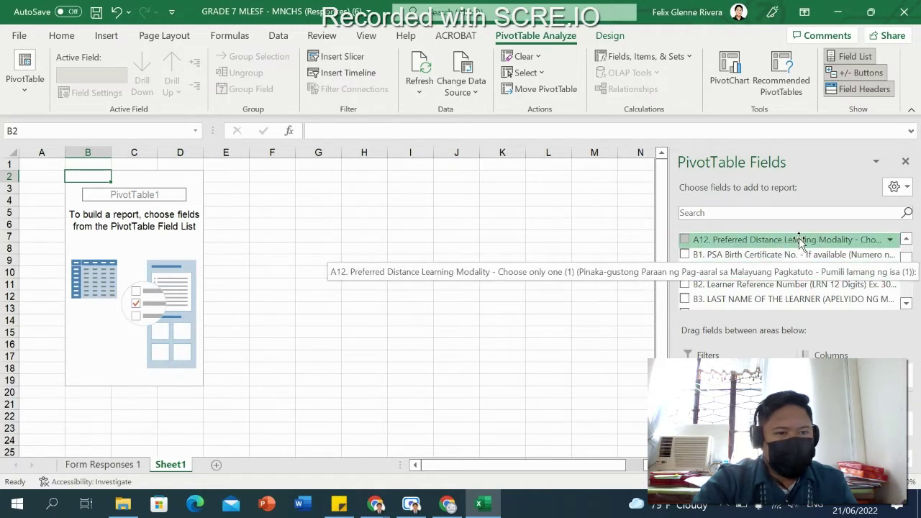
drag(800, 240, 719, 403)
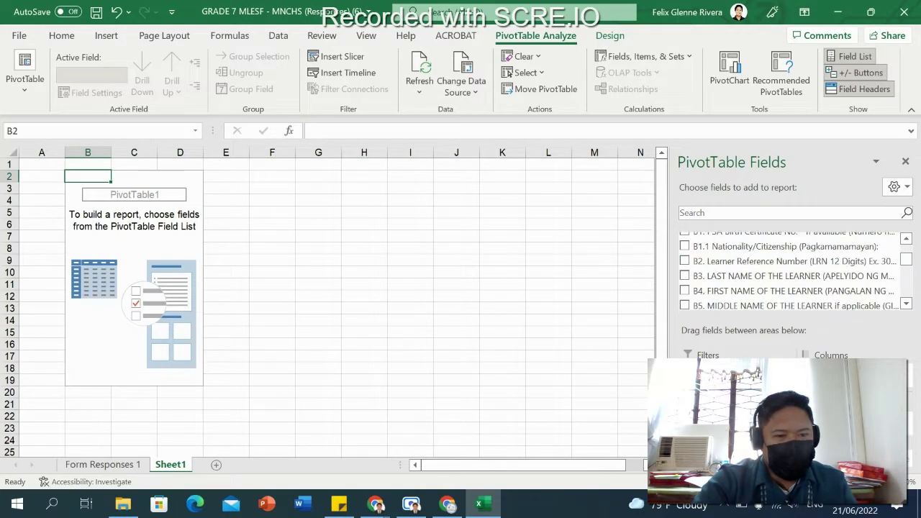
scroll(788, 251, up, 1)
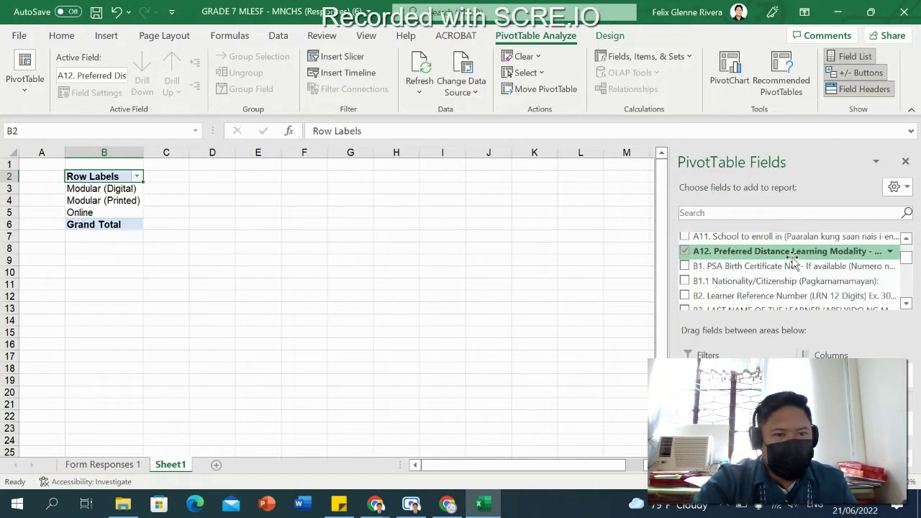
scroll(787, 251, down, 1)
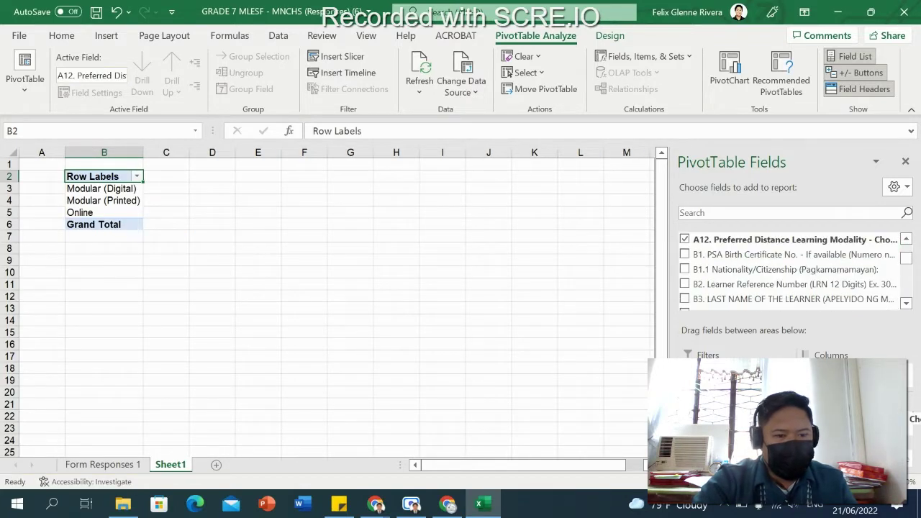
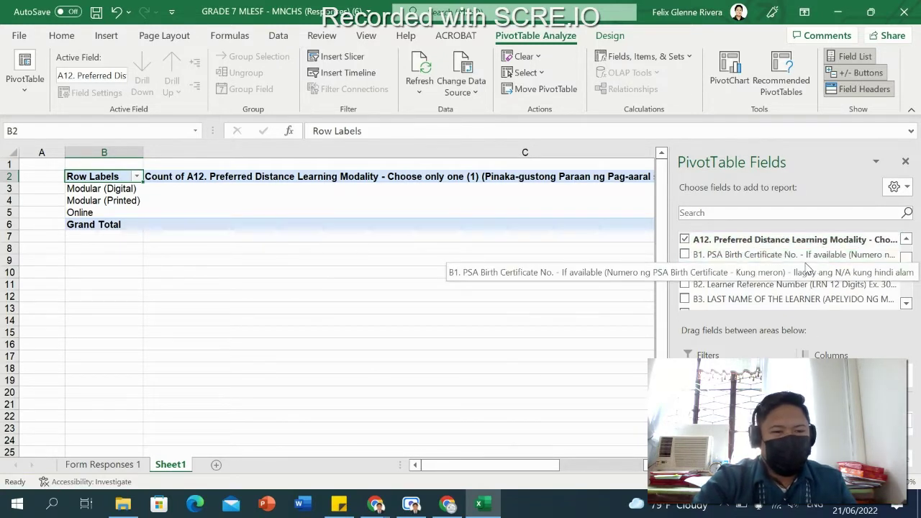
Step: Drag B9. Sex (Kasarian) into Columns so modality counts split into Female and Male
scroll(815, 260, down, 2)
scroll(808, 259, down, 1)
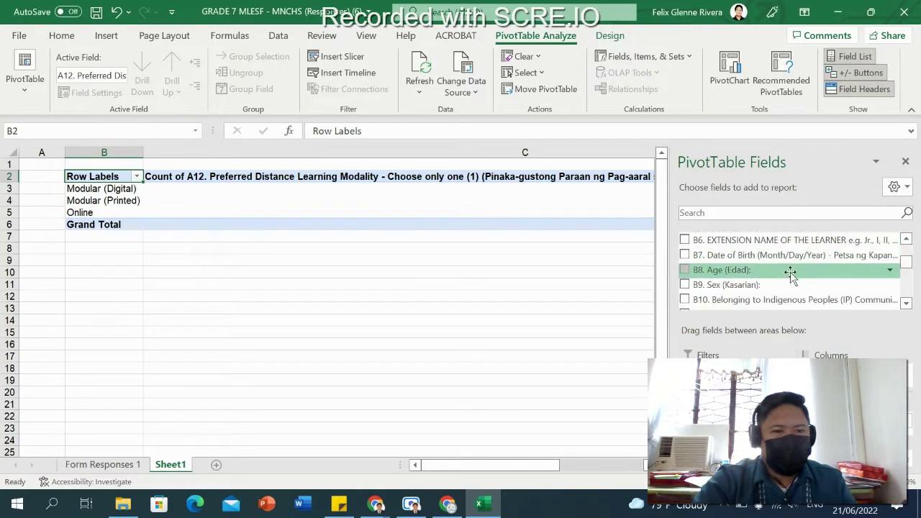
mouse_move(764, 285)
mouse_down()
mouse_move(784, 359)
mouse_move(834, 388)
mouse_up()
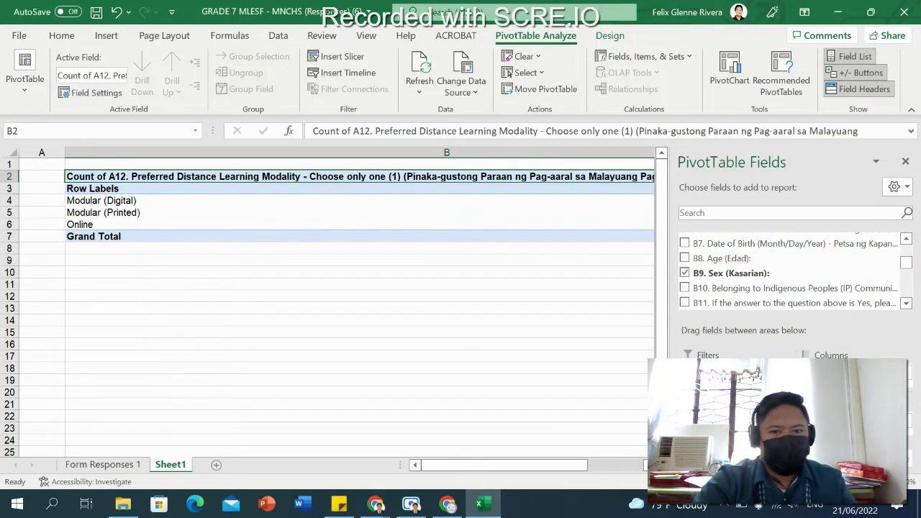
drag(525, 466, 590, 469)
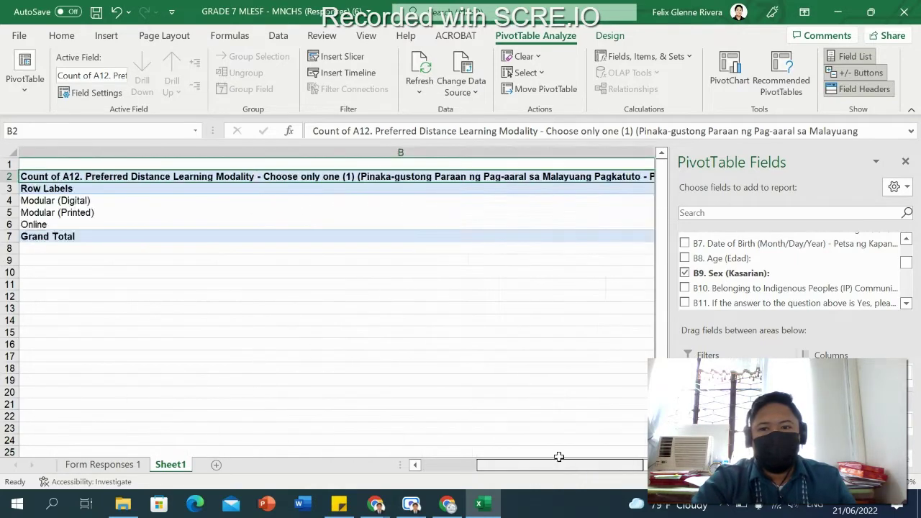
drag(585, 469, 582, 466)
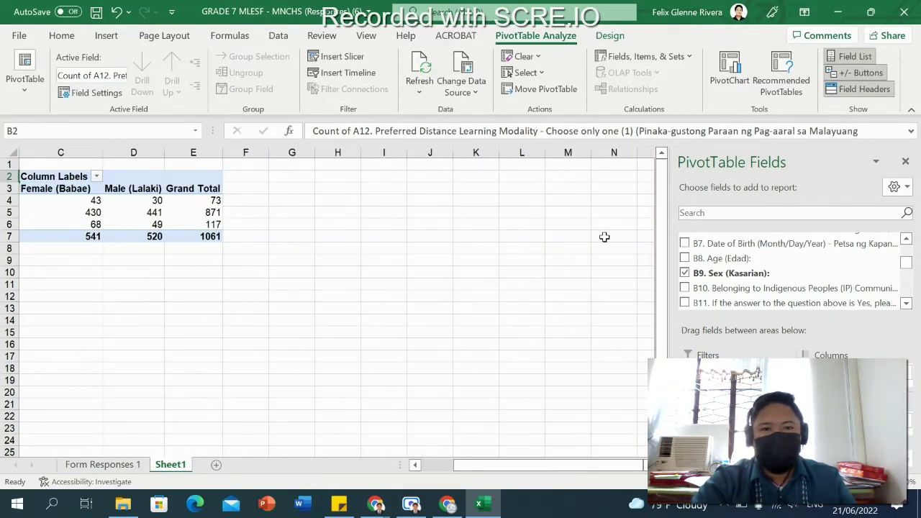
Step: Close the PivotTable Fields pane and select the entire sheet
click(904, 161)
drag(624, 466, 614, 475)
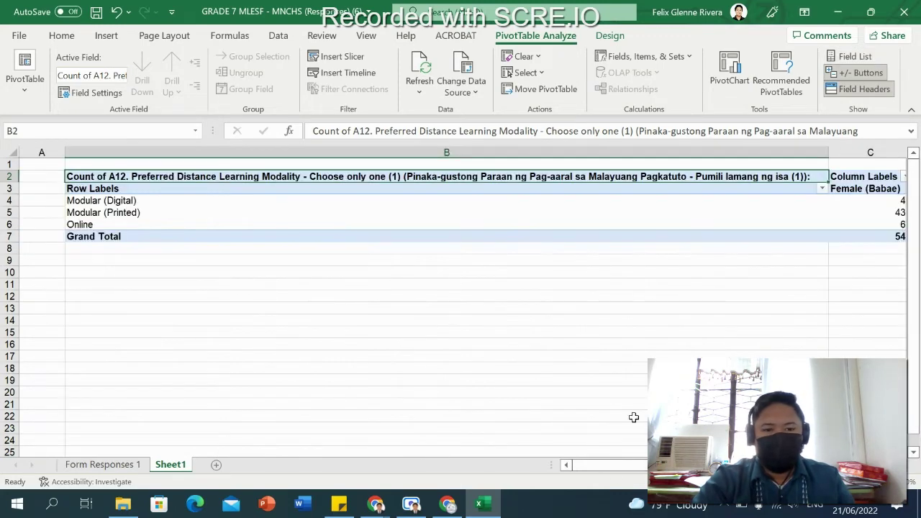
click(23, 153)
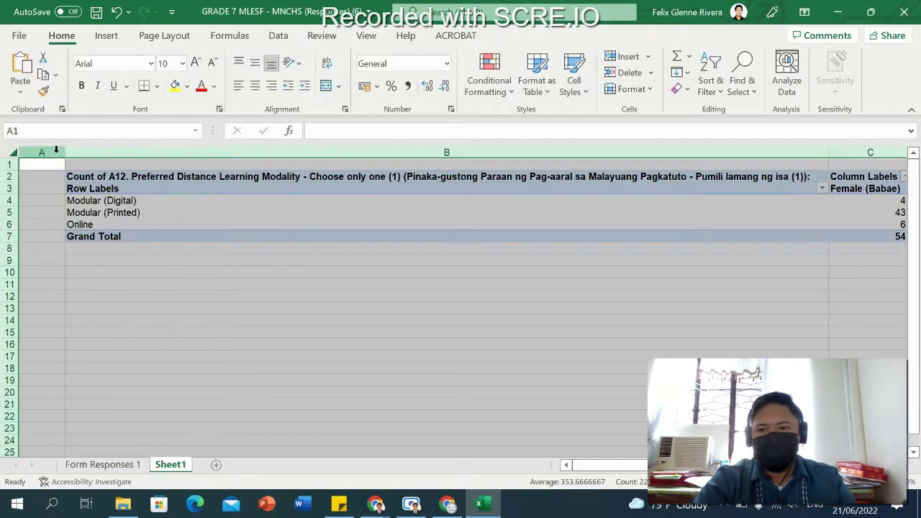
Step: Resize all columns wide enough that the pivot table's labels show in full
drag(66, 152, 80, 157)
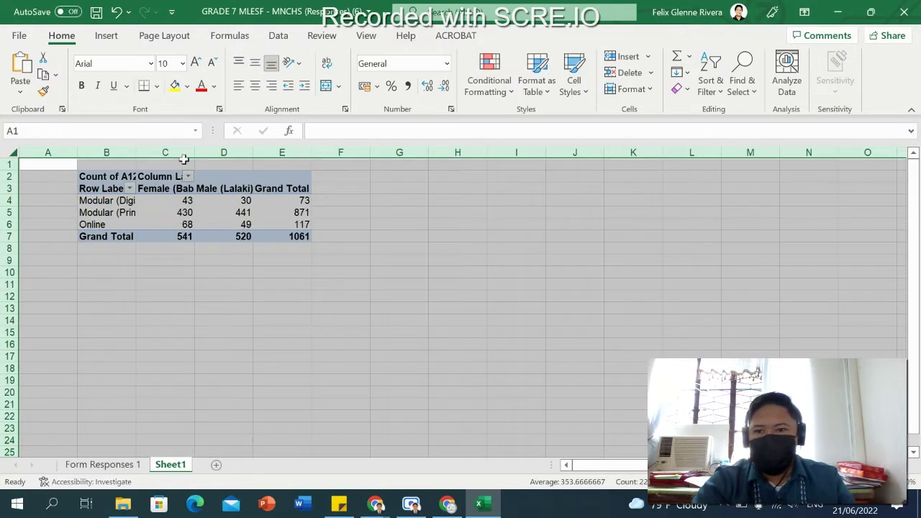
drag(195, 149, 314, 163)
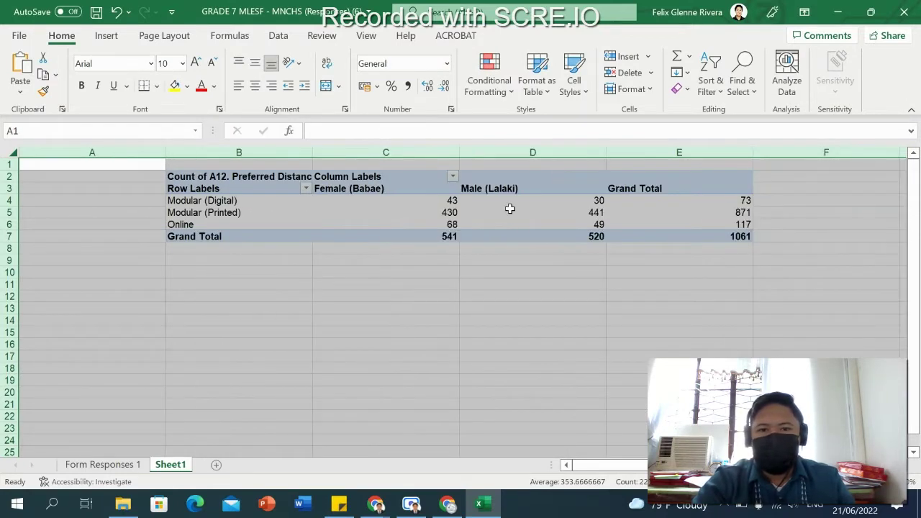
click(557, 188)
Step: Check the Modular (Printed) and Grand Total rows, then go to the Form Responses 1 sheet
click(288, 215)
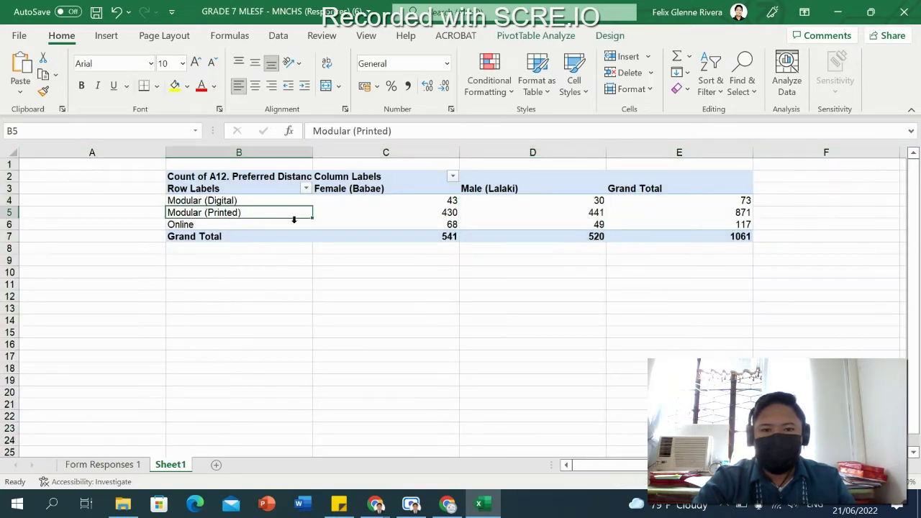
click(564, 260)
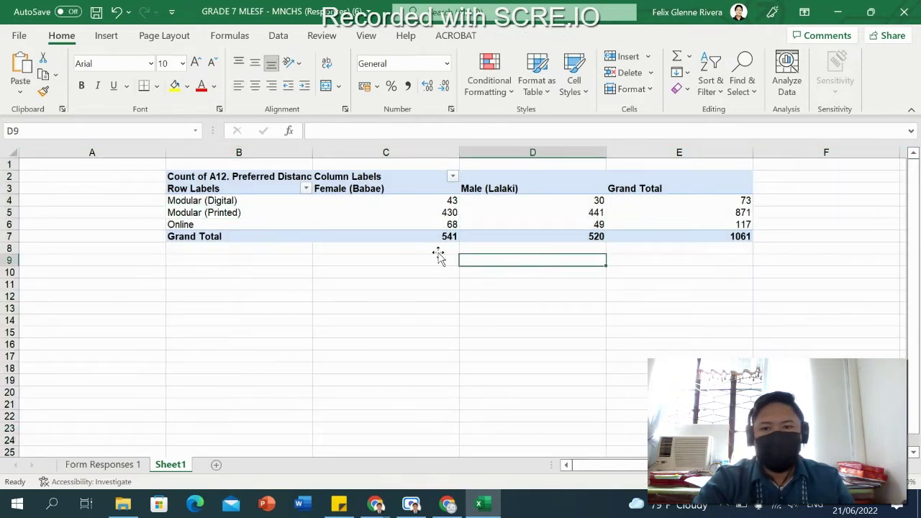
click(8, 236)
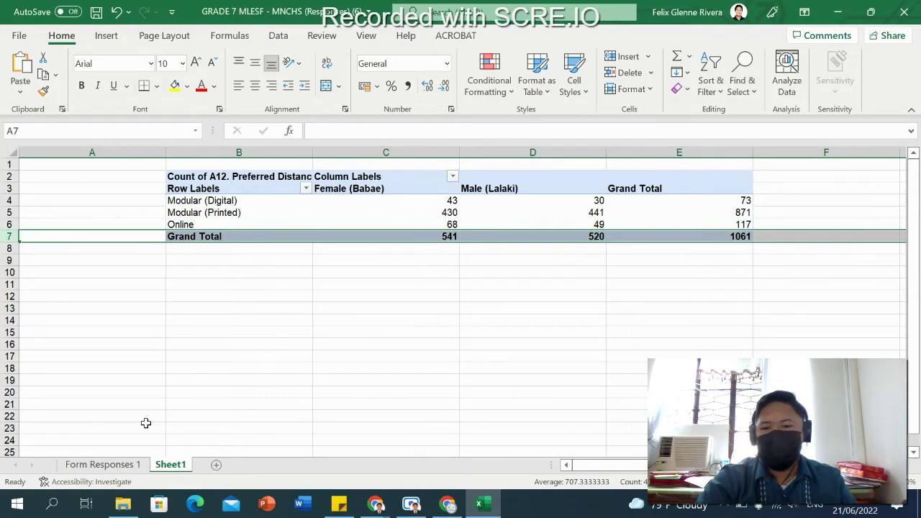
click(123, 466)
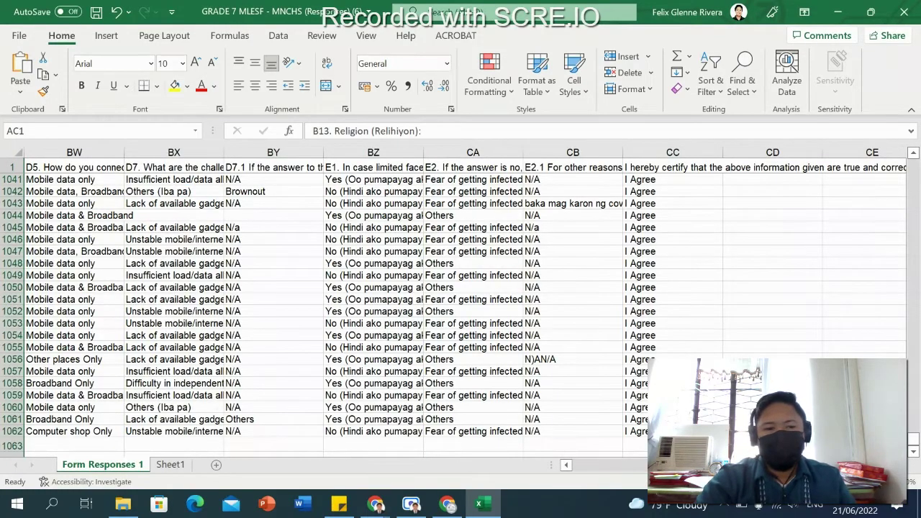
Step: Look over the Grade 6 section entries, then select the whole data sheet
drag(633, 466, 588, 466)
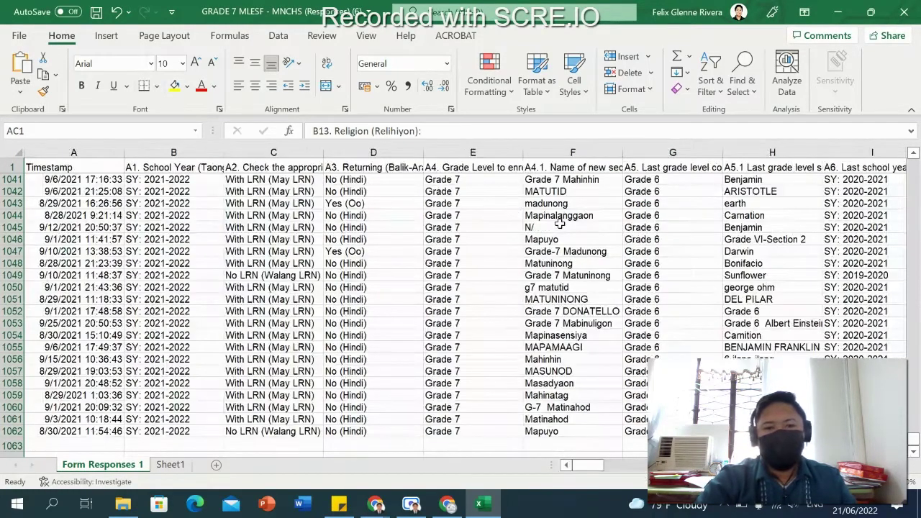
drag(561, 226, 561, 431)
drag(670, 239, 671, 371)
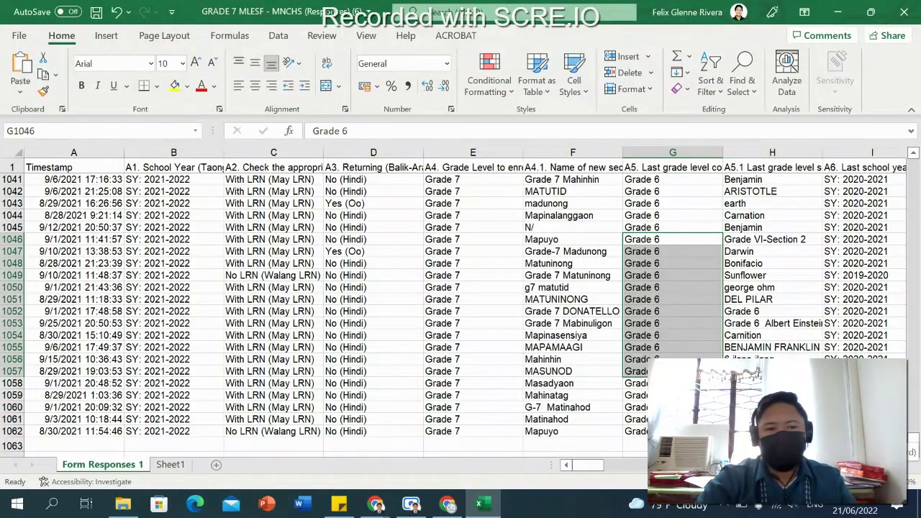
click(567, 252)
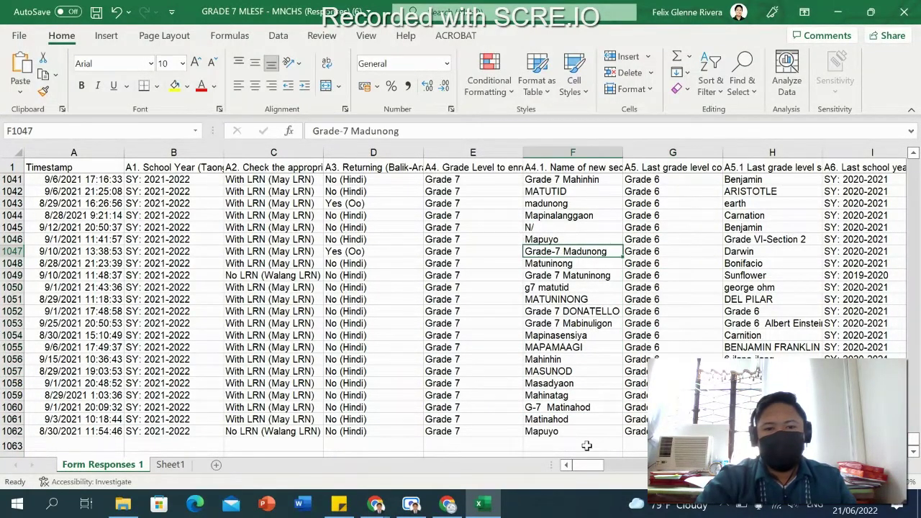
drag(588, 465, 651, 465)
click(18, 151)
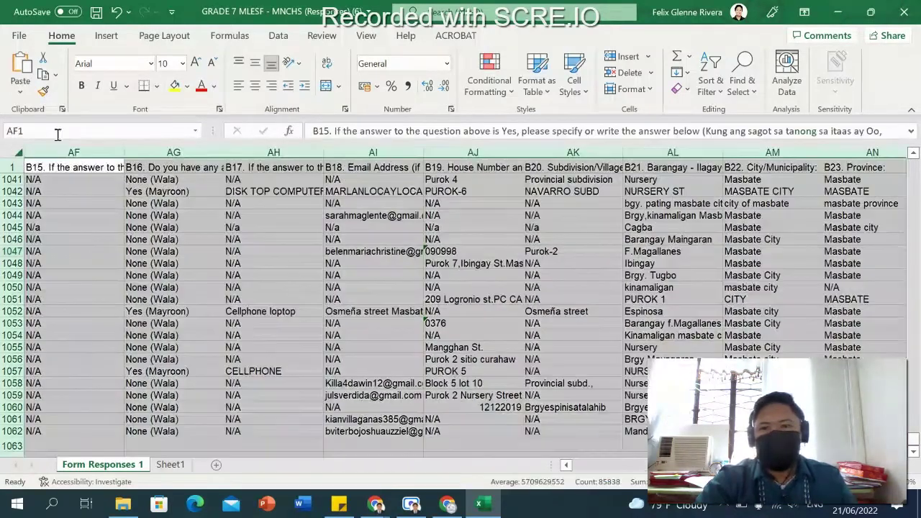
Step: Sort the responses A to Z by A12. Preferred Distance Learning Modality
click(278, 35)
click(550, 80)
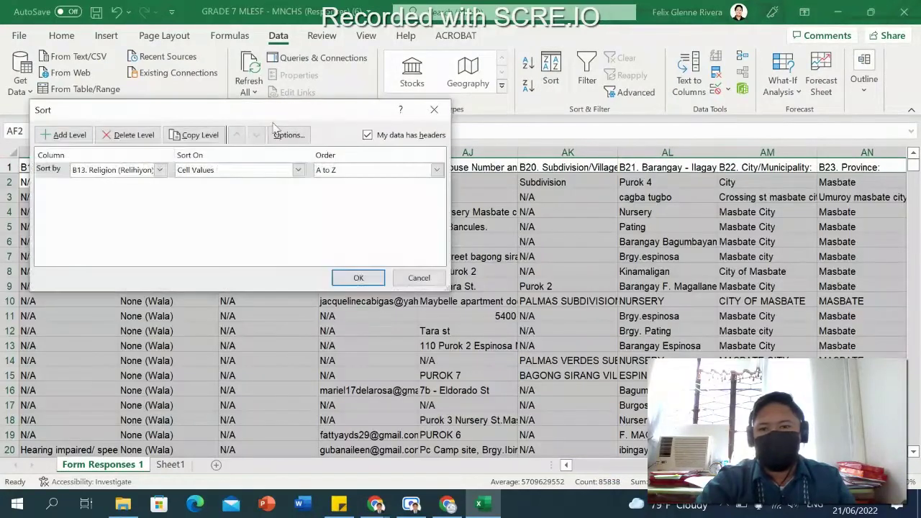
click(160, 170)
scroll(195, 213, up, 3)
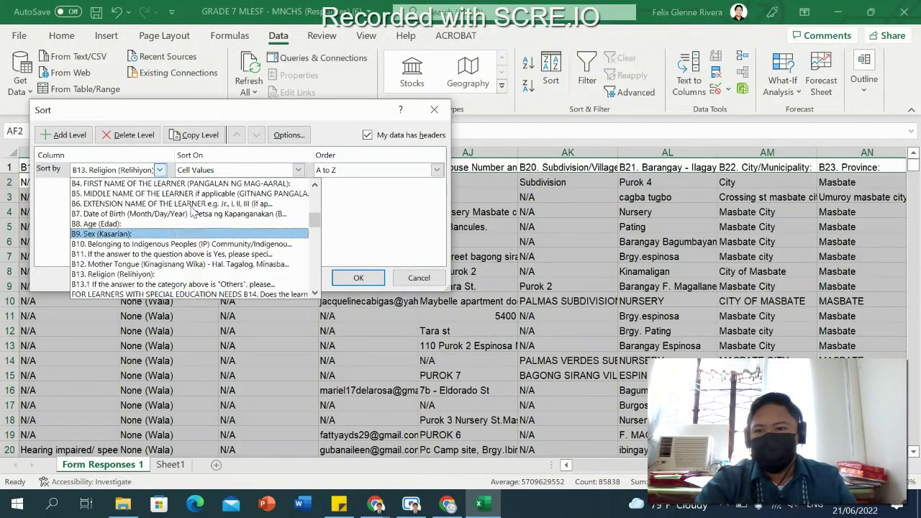
scroll(195, 213, up, 1)
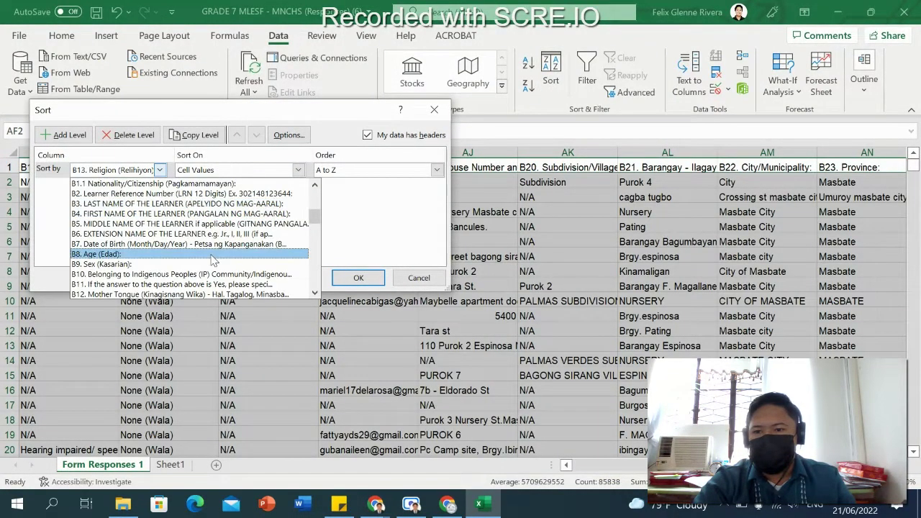
scroll(230, 234, up, 2)
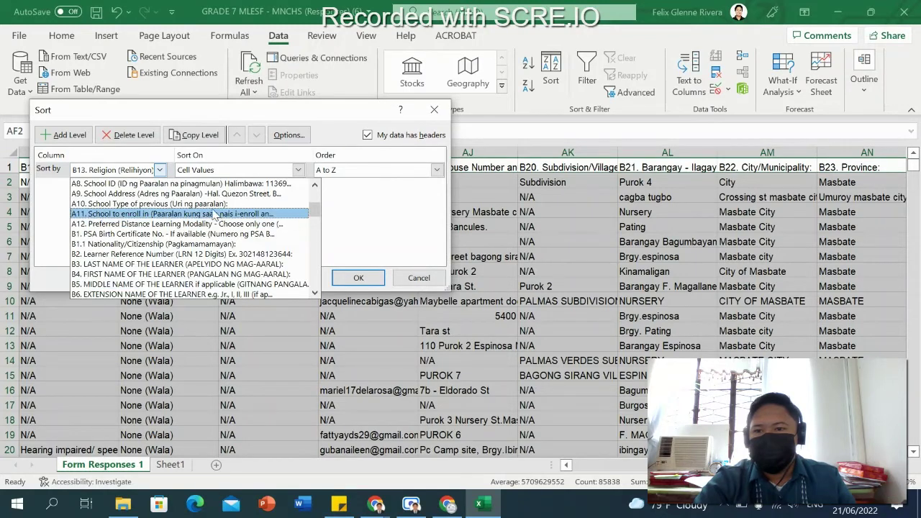
click(223, 225)
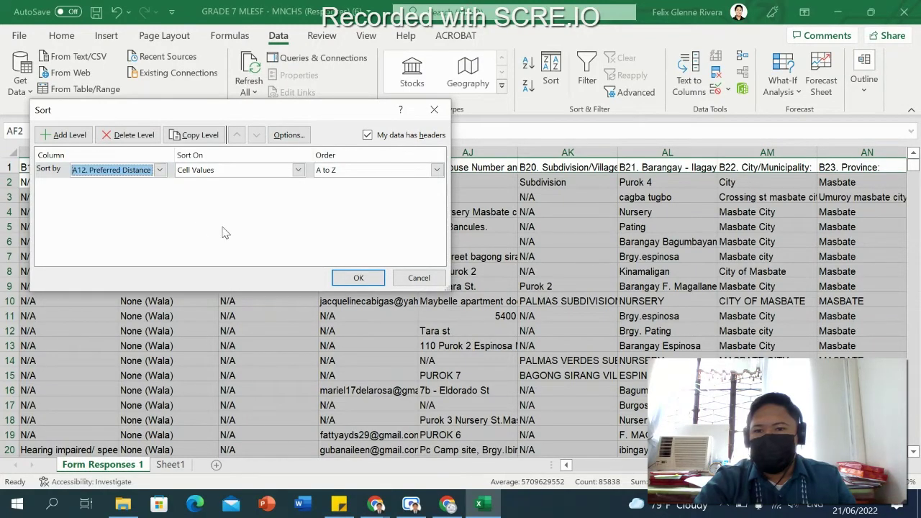
click(358, 278)
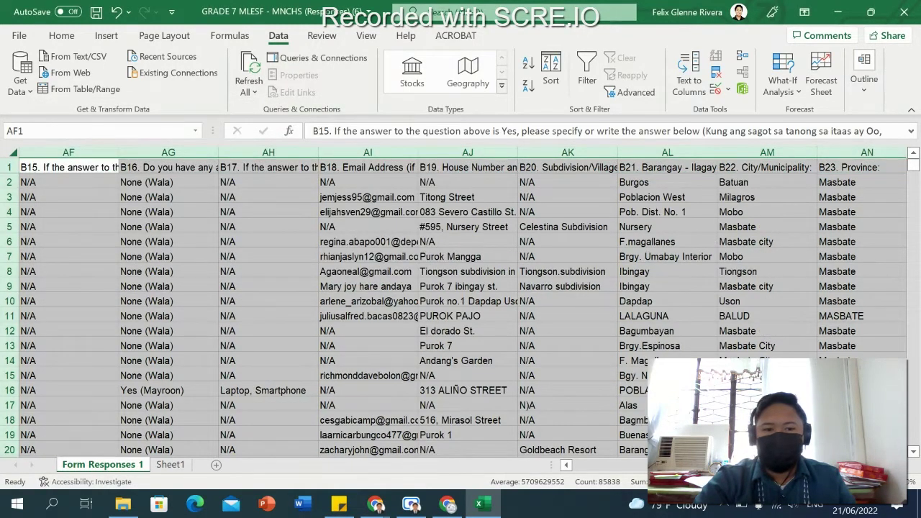
Step: Select modality column O and scroll down through its sorted entries
scroll(528, 405, left, 10)
scroll(561, 403, left, 8)
scroll(589, 399, left, 2)
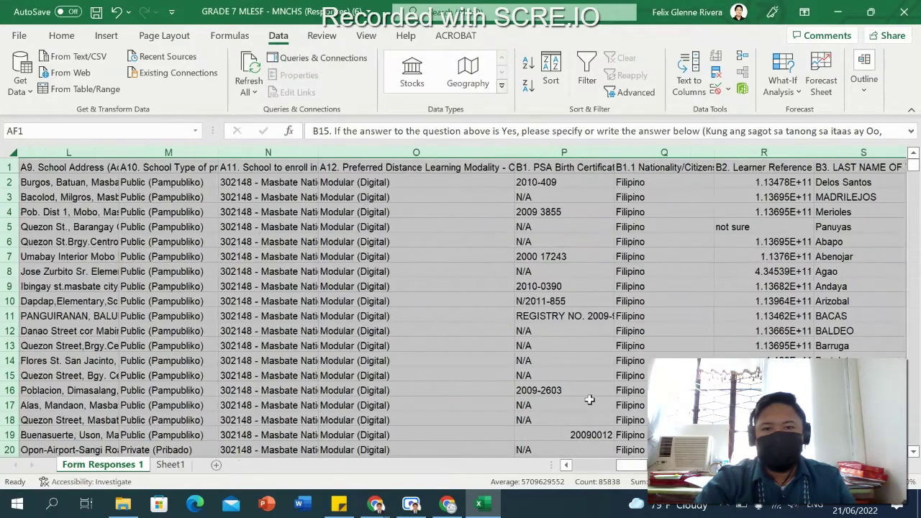
click(414, 191)
click(415, 150)
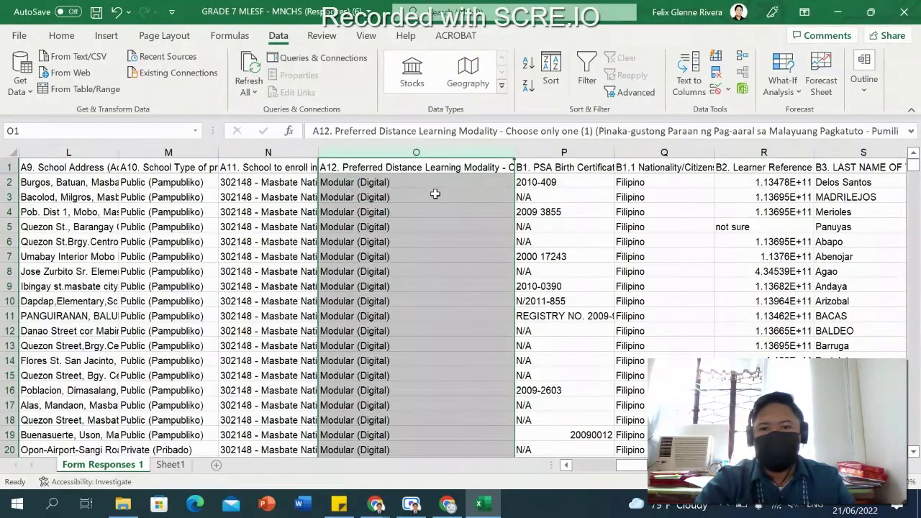
scroll(436, 193, down, 2)
scroll(438, 244, down, 10)
scroll(443, 258, down, 12)
scroll(445, 268, down, 11)
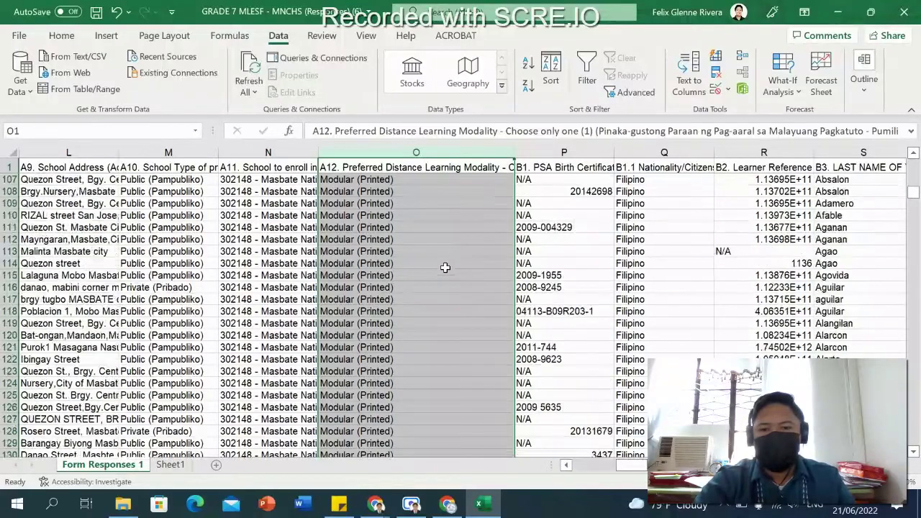
scroll(445, 267, down, 10)
scroll(449, 288, down, 10)
scroll(449, 287, down, 9)
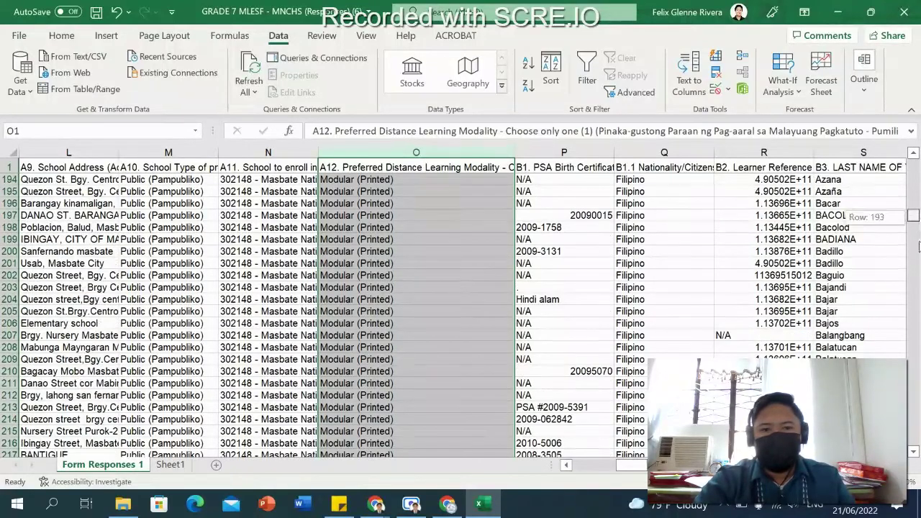
mouse_move(918, 246)
mouse_down()
mouse_move(912, 451)
mouse_move(912, 166)
mouse_up()
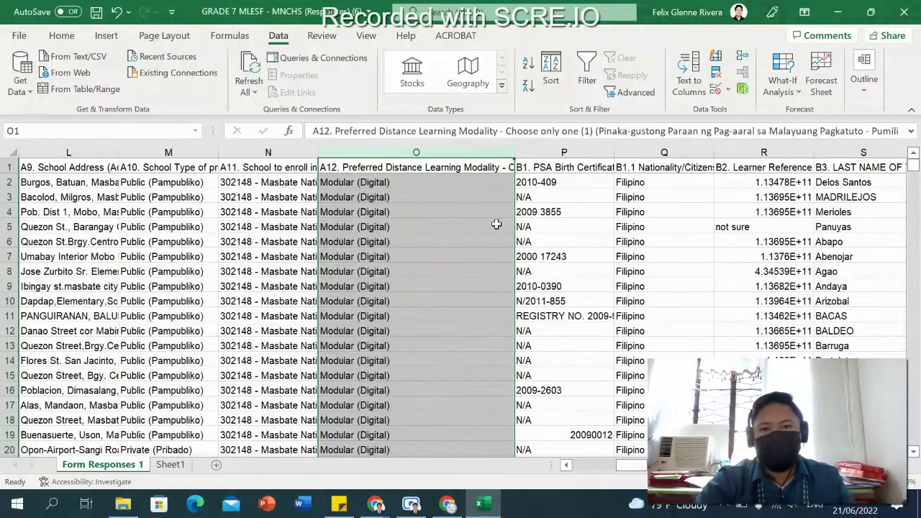
click(415, 227)
Step: Select the Modular (Printed) and Online ranges in column O to read their counts, then return to Sheet1
mouse_move(408, 181)
mouse_down()
mouse_move(424, 436)
mouse_move(431, 144)
mouse_move(435, 349)
mouse_up()
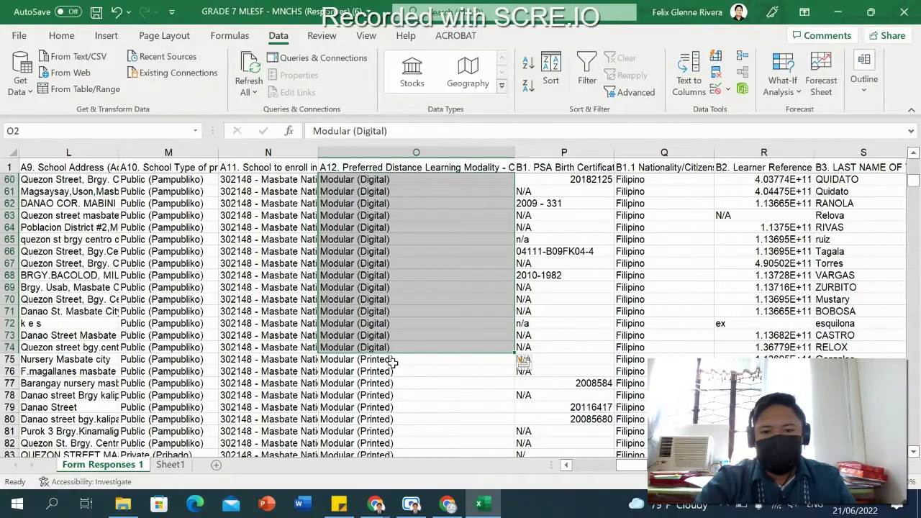
drag(393, 362, 514, 437)
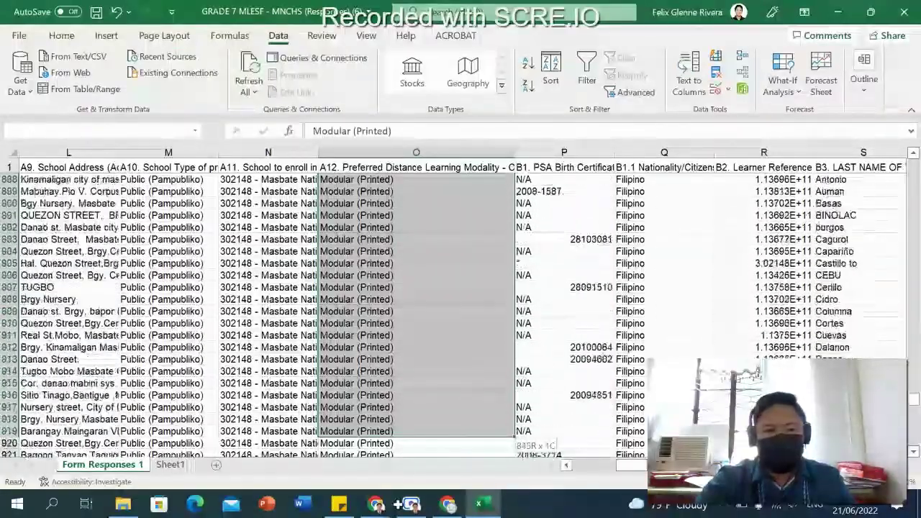
mouse_move(514, 436)
mouse_down()
mouse_move(420, 149)
mouse_move(461, 299)
mouse_up()
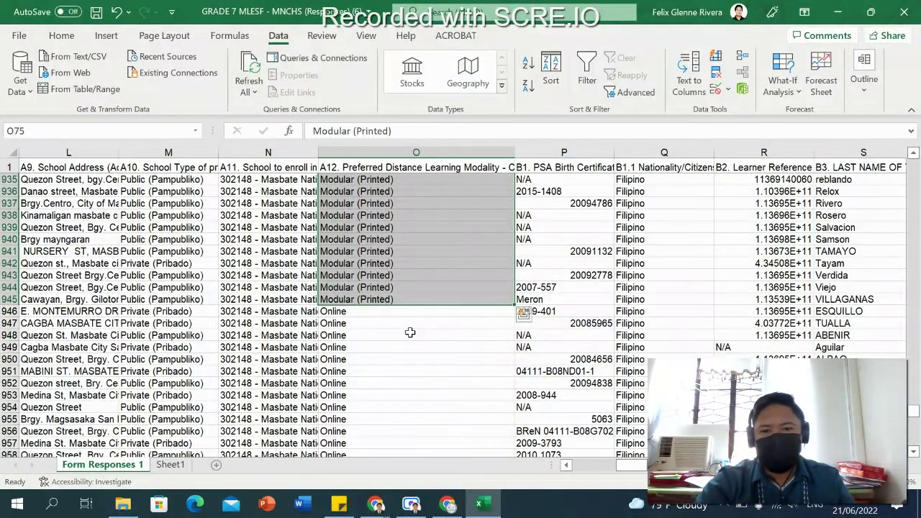
drag(407, 318, 408, 508)
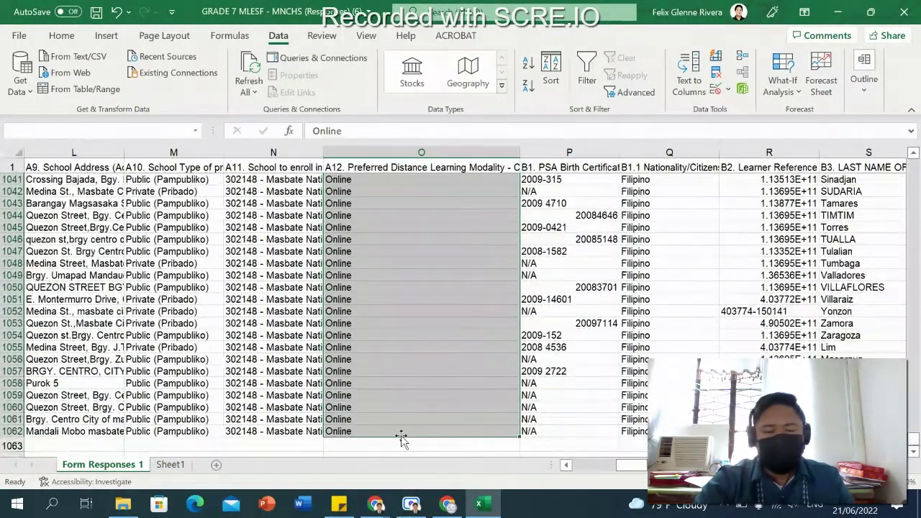
drag(408, 507, 401, 435)
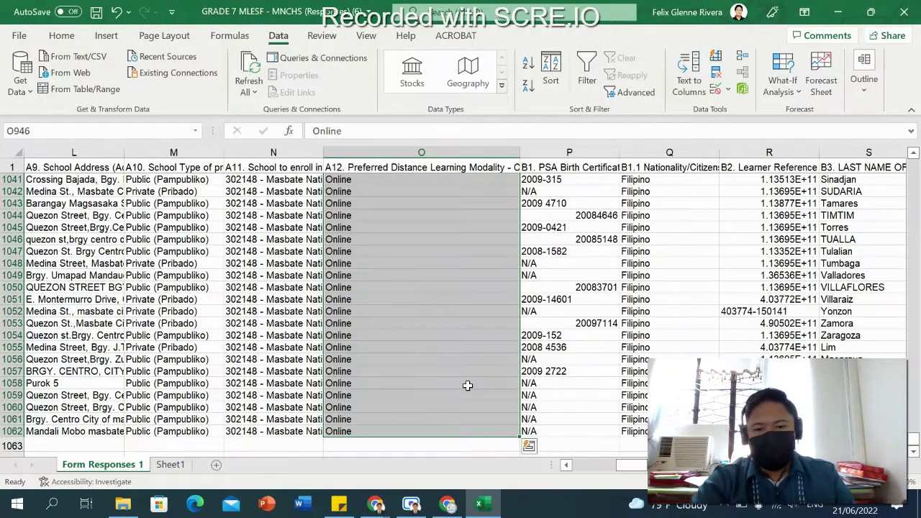
click(164, 465)
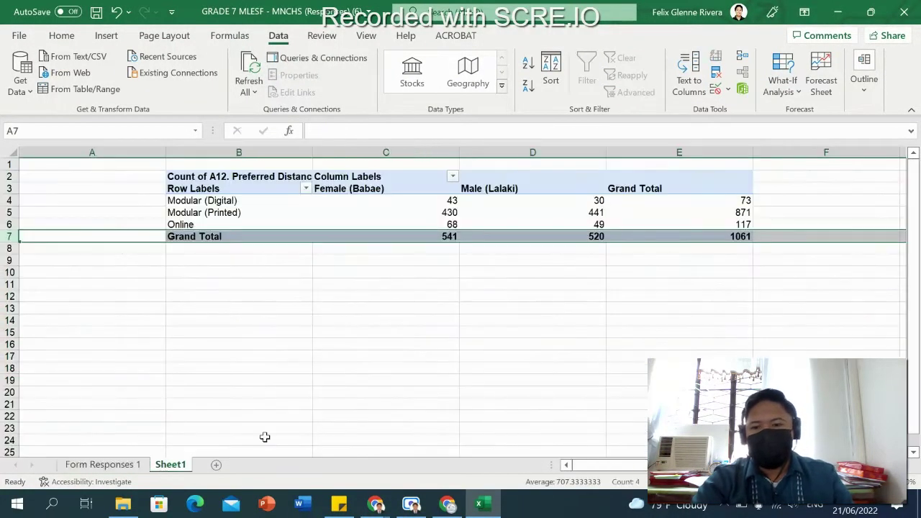
Step: Rename the Sheet1 tab to 'Pivot Tables' from its right-click menu
right_click(163, 465)
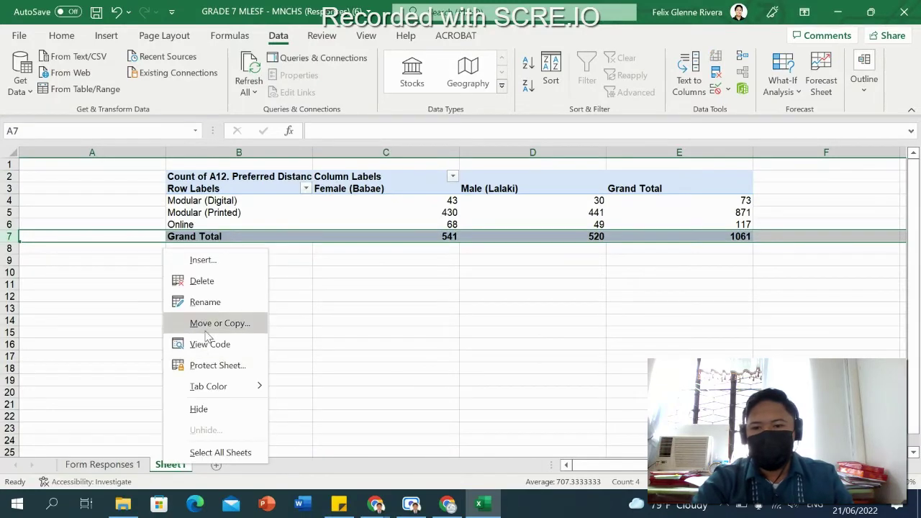
click(216, 306)
text(Pivo)
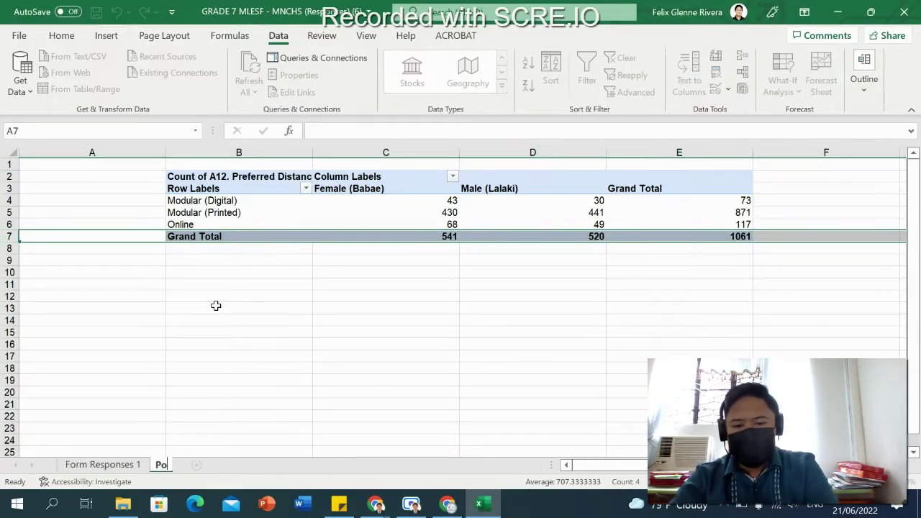
text(t T)
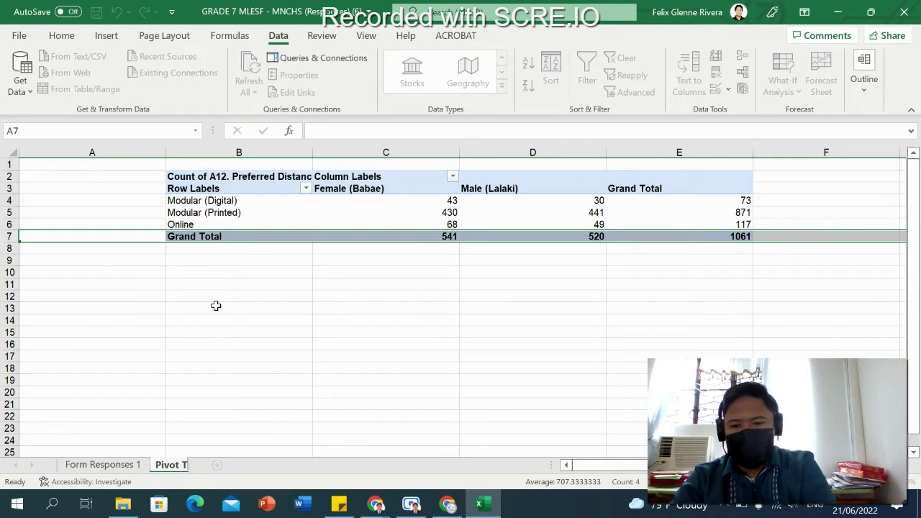
text(ables)
key(Return)
click(335, 284)
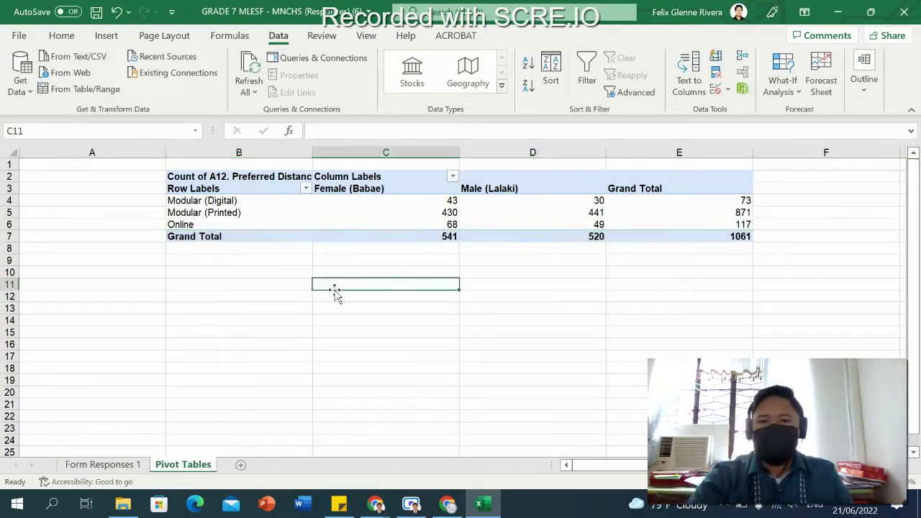
click(437, 237)
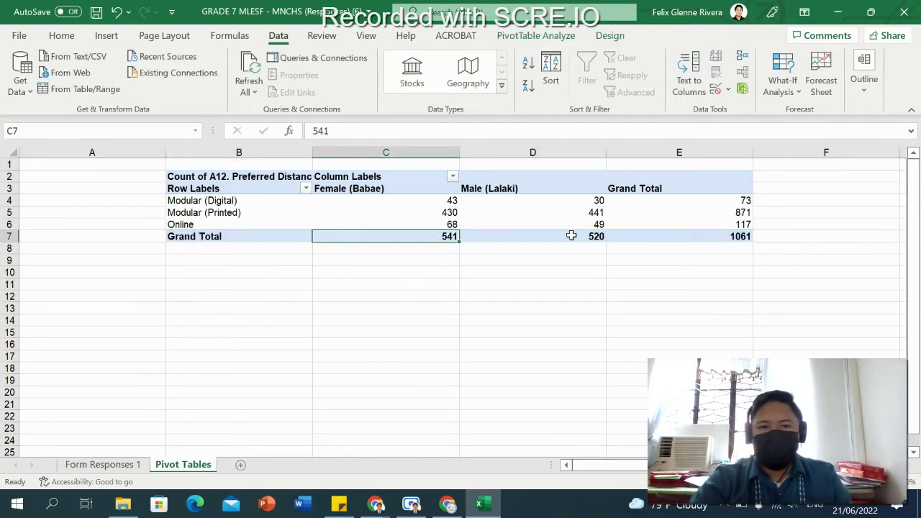
click(720, 240)
click(717, 298)
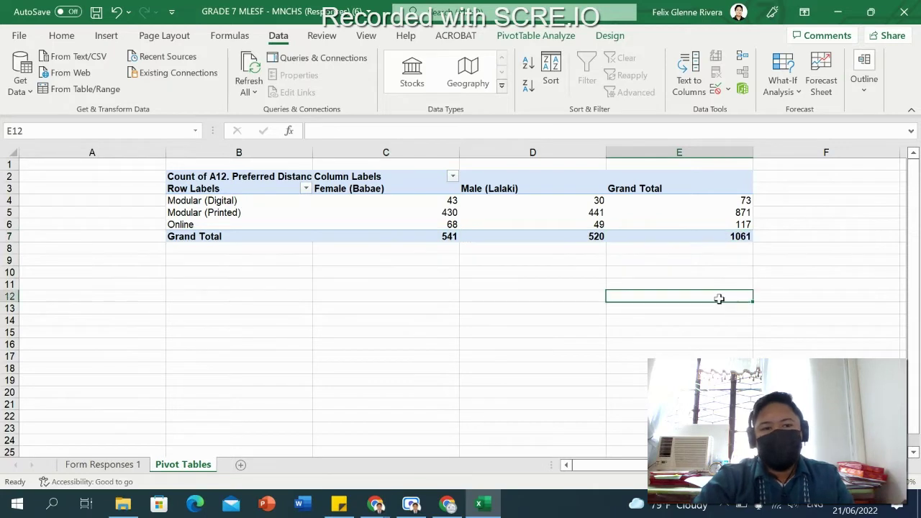
click(730, 239)
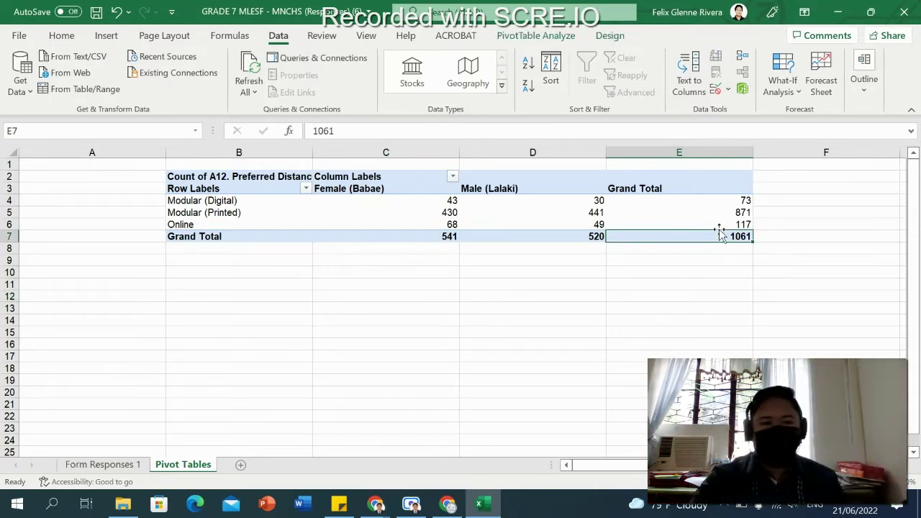
click(570, 236)
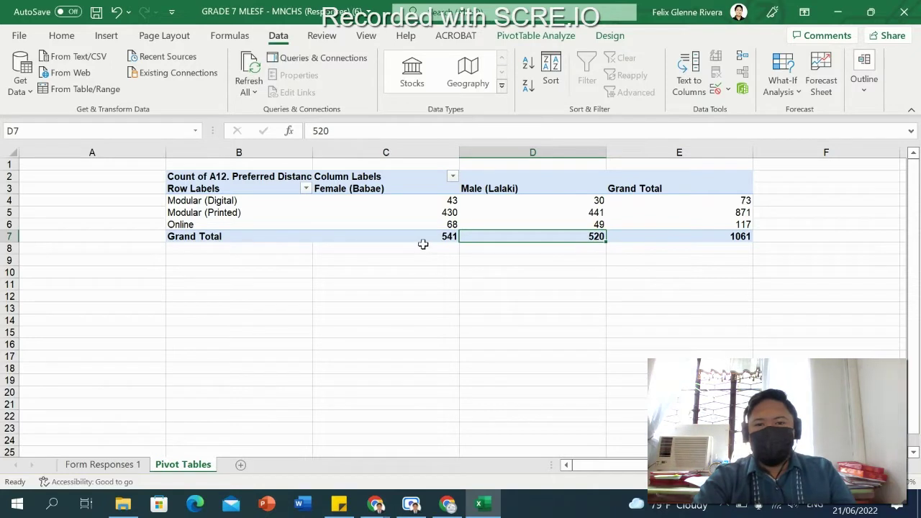
click(425, 235)
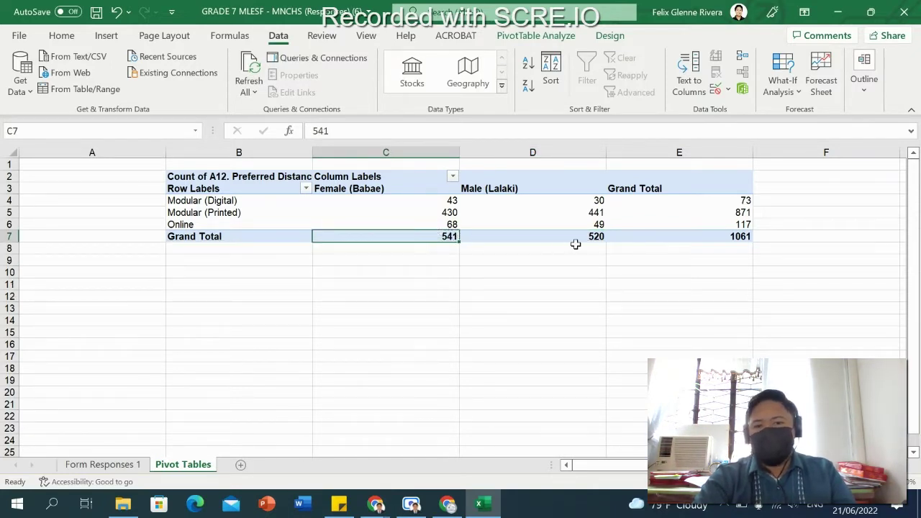
click(743, 221)
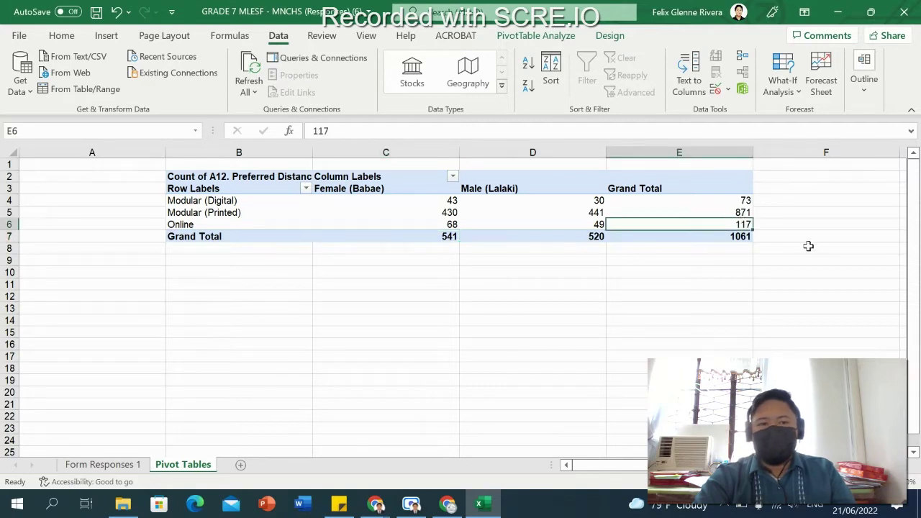
click(594, 224)
click(449, 223)
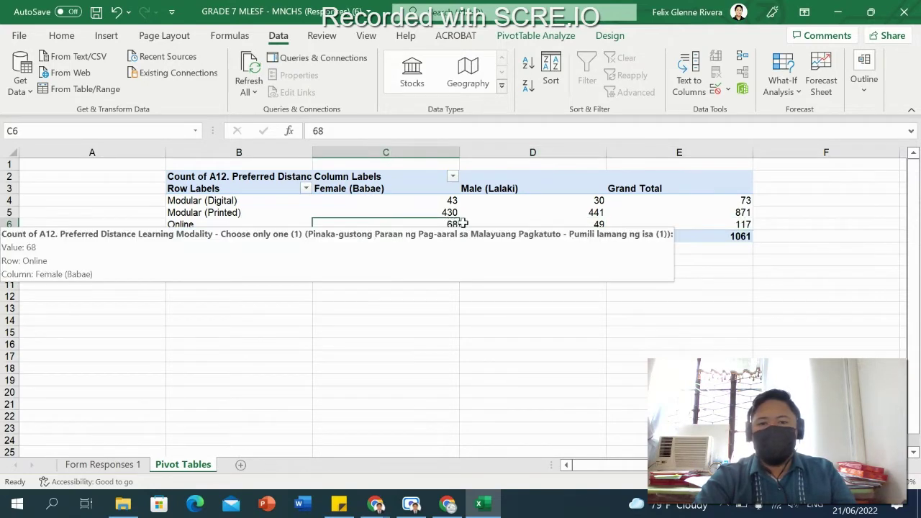
click(741, 213)
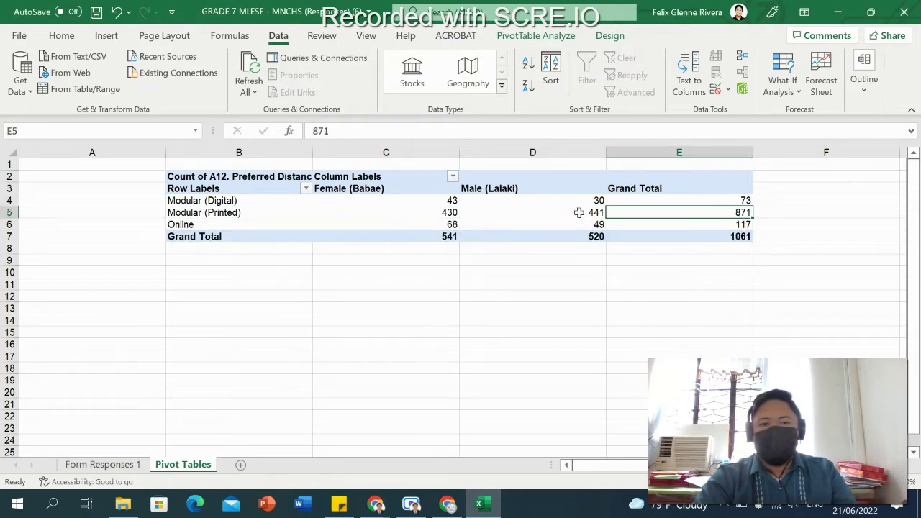
click(464, 210)
click(435, 211)
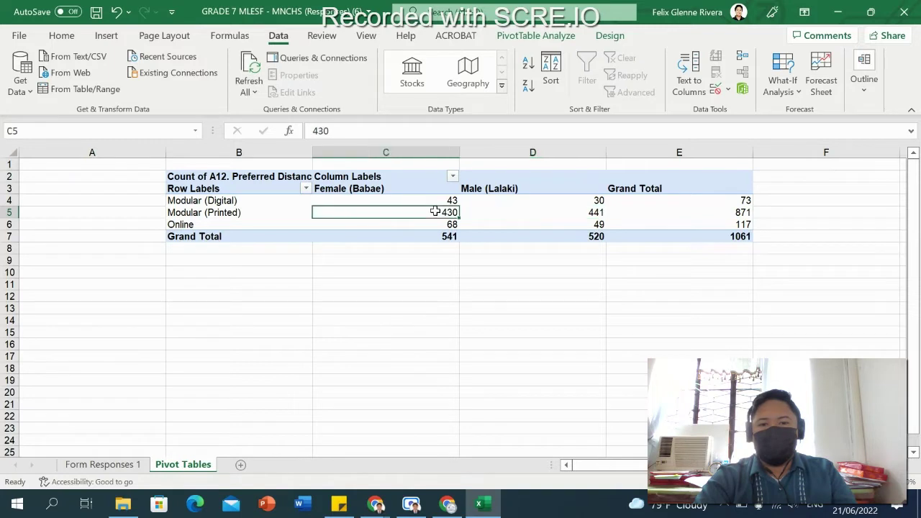
click(719, 202)
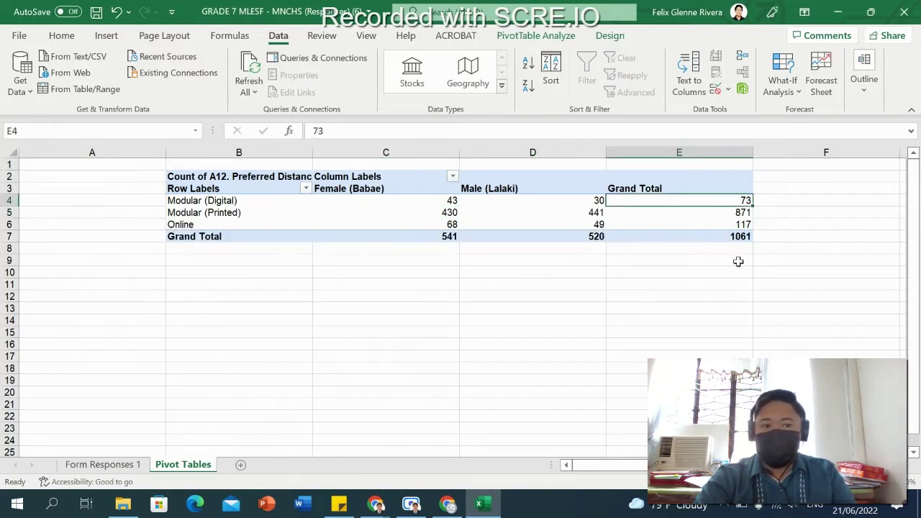
click(583, 201)
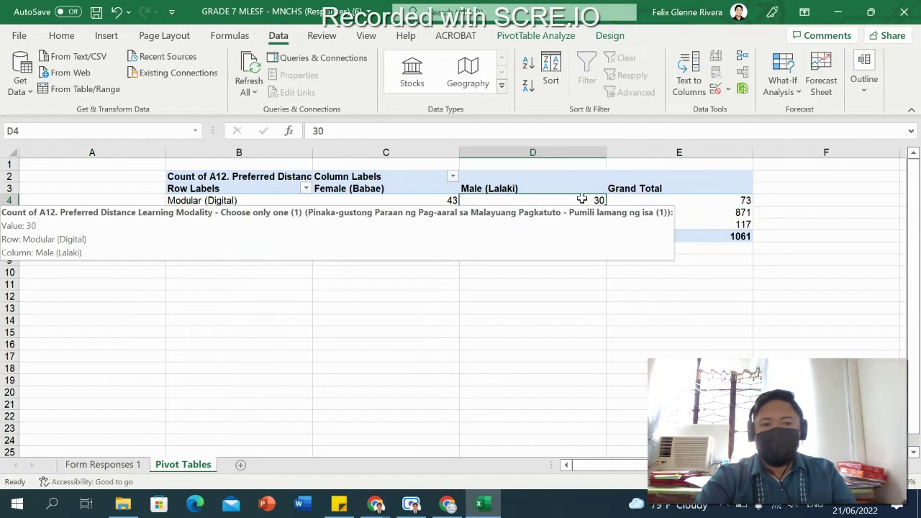
click(436, 200)
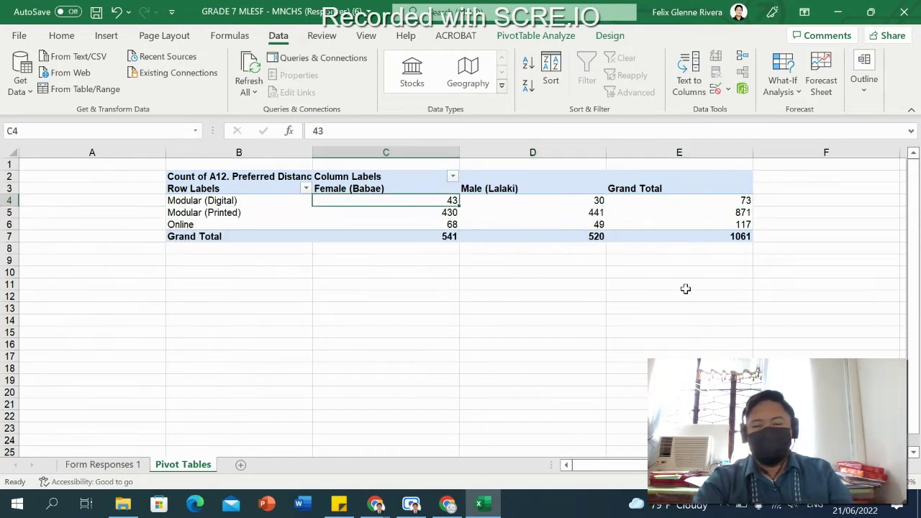
click(640, 301)
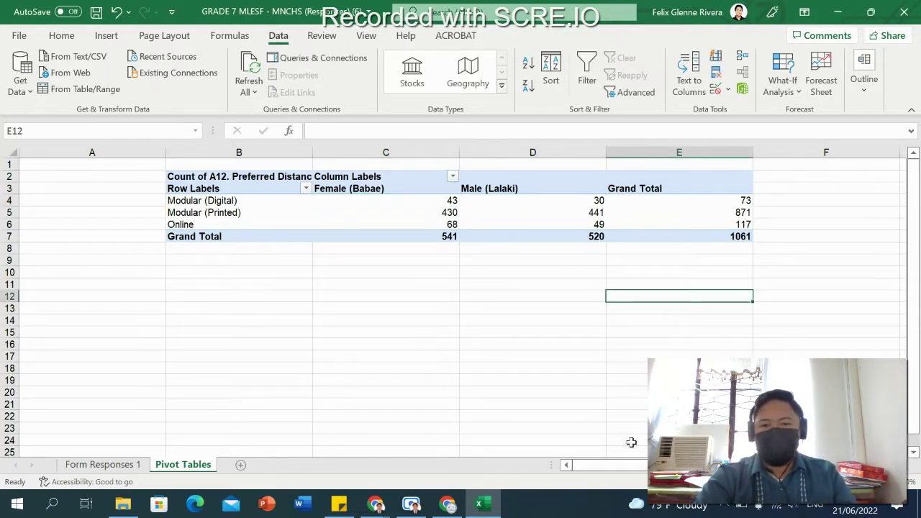
Step: Insert a PivotTable at G2 with source range 'Form Responses 1'!$A$1:$CC$1062
drag(608, 464, 646, 465)
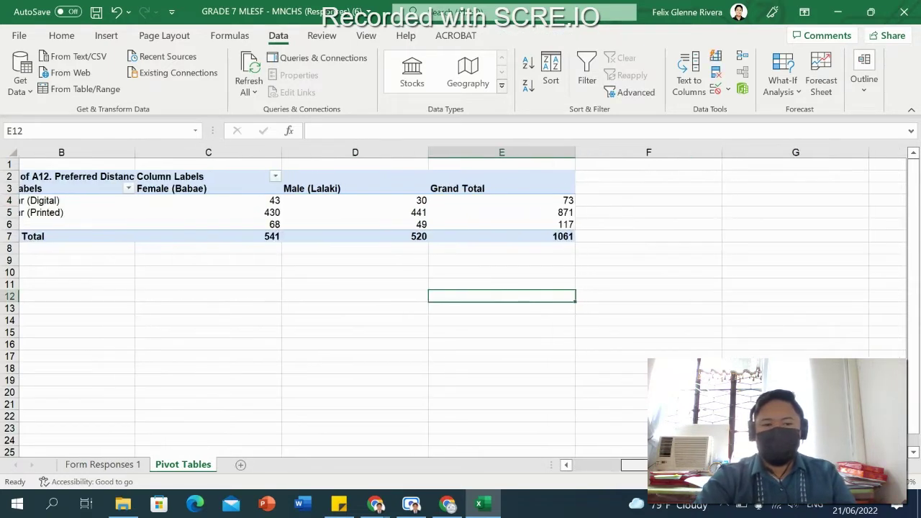
click(692, 178)
click(771, 176)
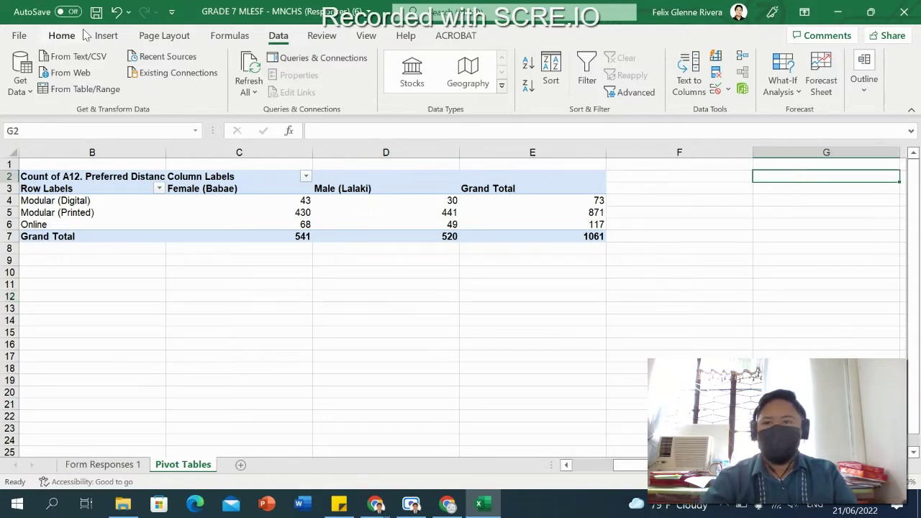
click(106, 35)
click(25, 85)
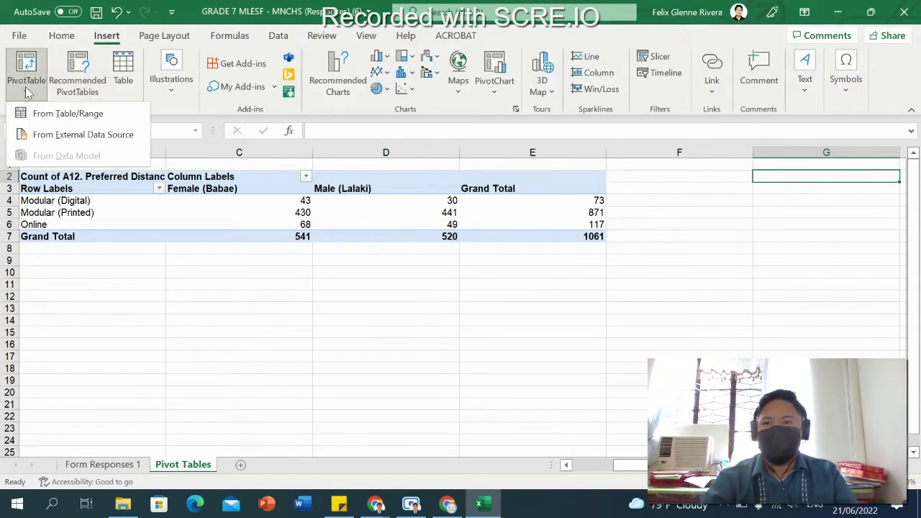
click(55, 115)
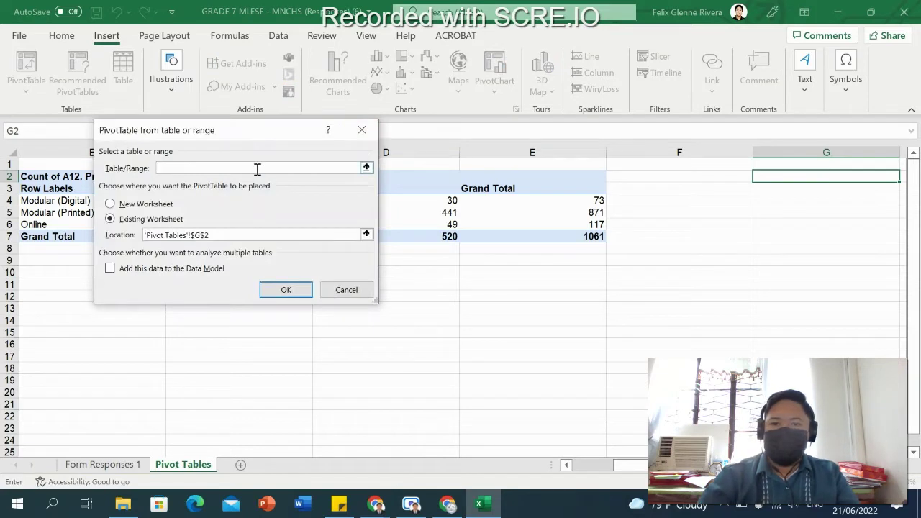
right_click(256, 169)
click(288, 213)
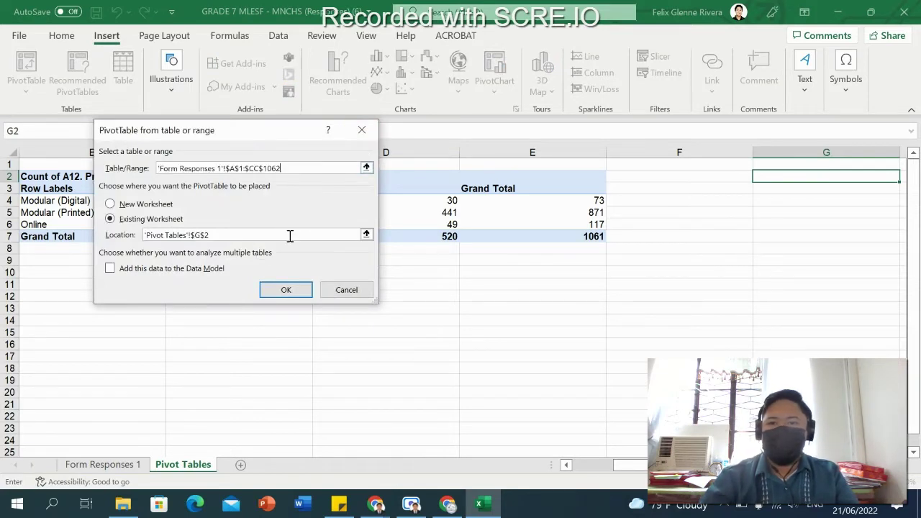
click(286, 290)
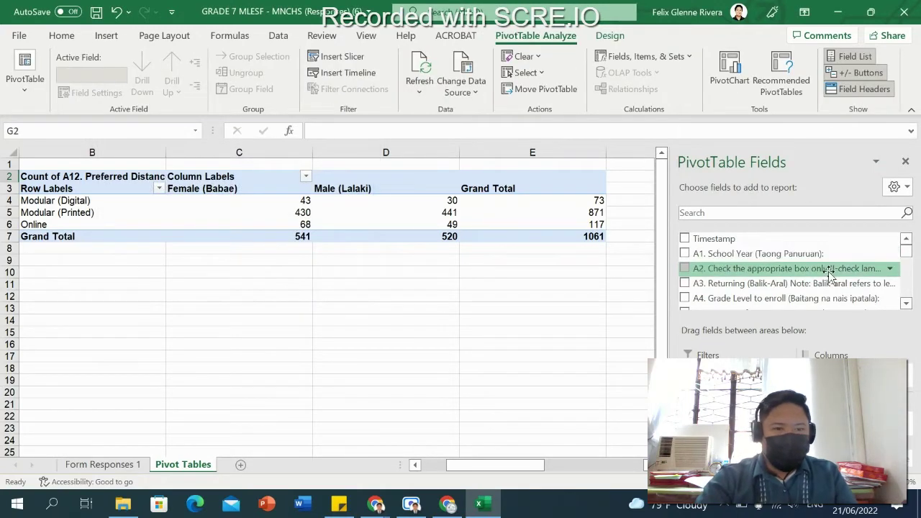
Step: Check B8. Age (Edad) and B9. Sex (Kasarian) to count ages by sex, then close the field list
scroll(822, 276, down, 1)
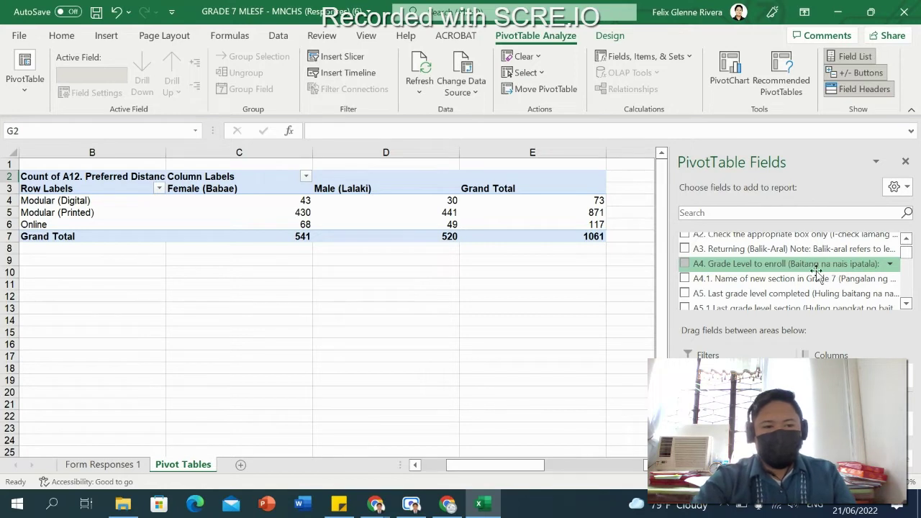
scroll(813, 280, down, 1)
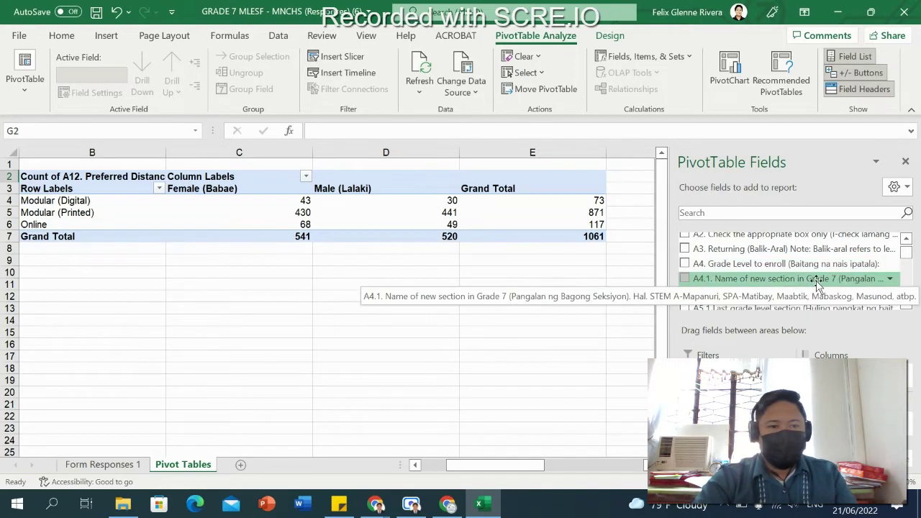
scroll(812, 287, down, 2)
scroll(791, 291, down, 2)
scroll(801, 287, down, 2)
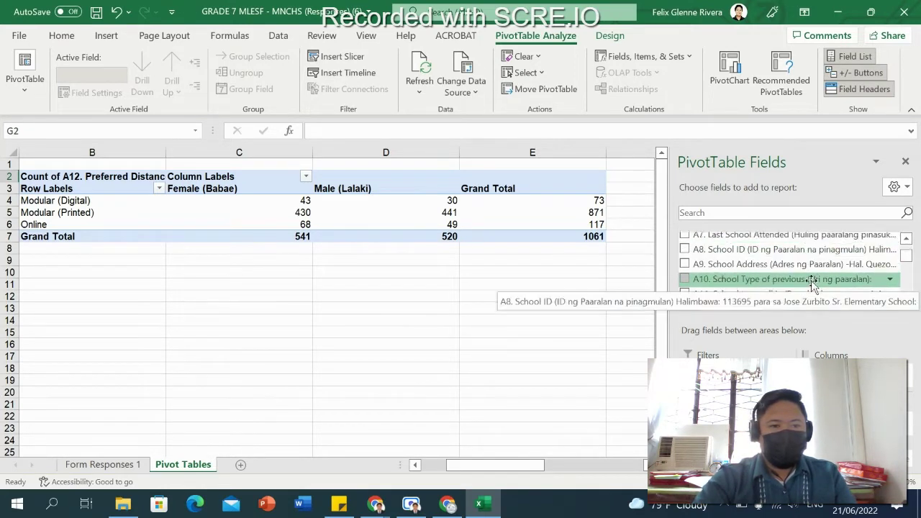
scroll(816, 283, down, 2)
scroll(812, 279, down, 2)
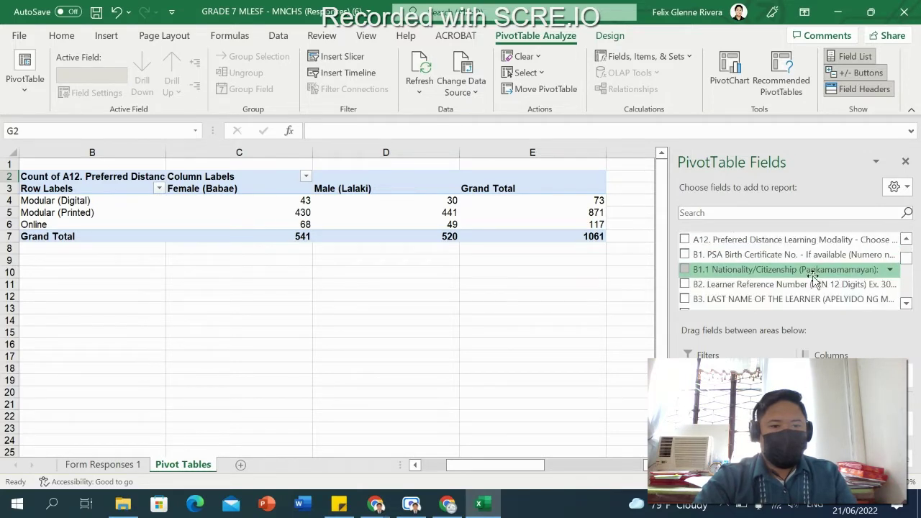
scroll(811, 282, down, 2)
scroll(811, 280, down, 2)
scroll(812, 277, down, 2)
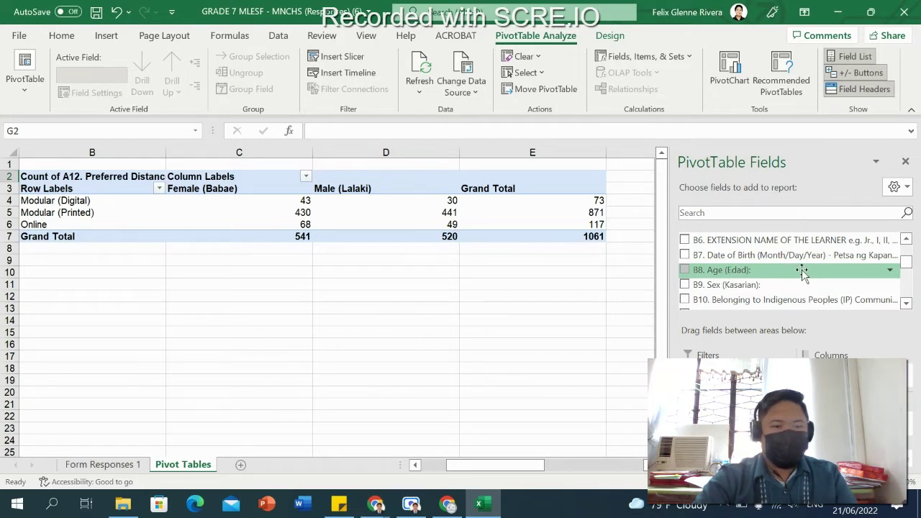
click(802, 270)
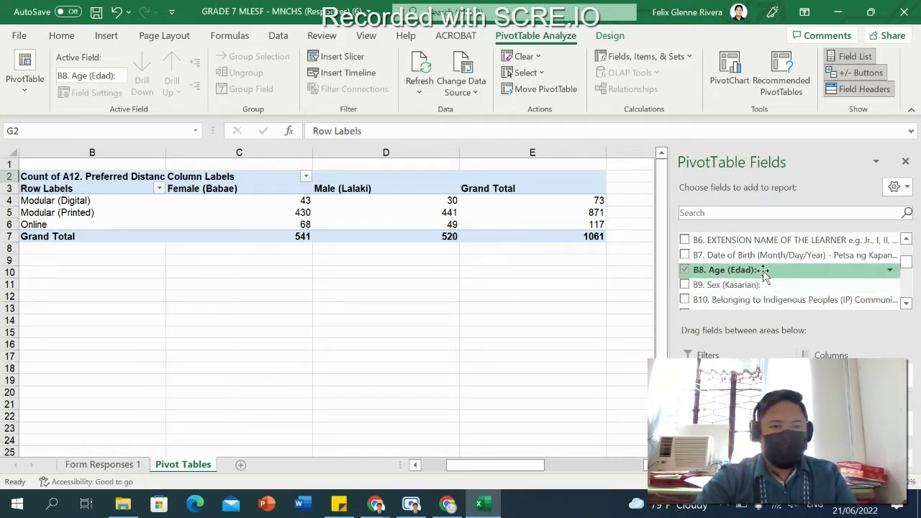
click(766, 285)
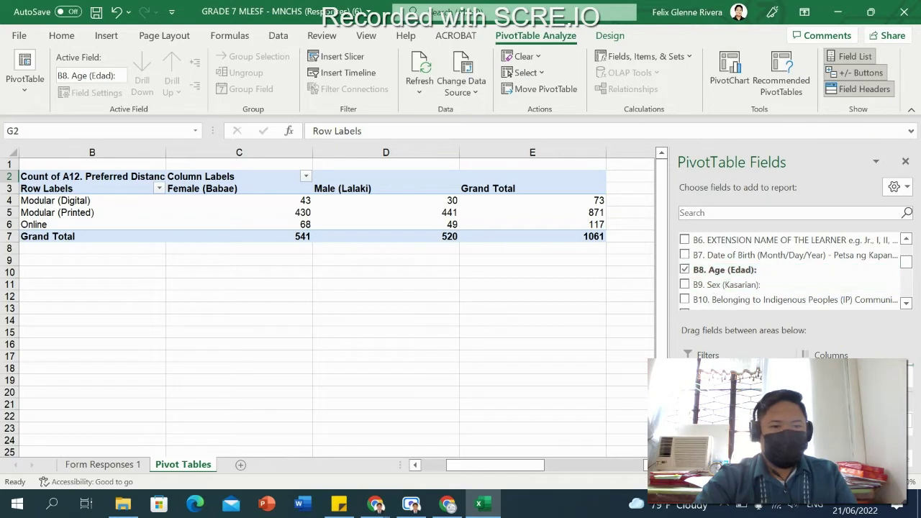
click(907, 162)
drag(604, 465, 647, 465)
scroll(723, 281, down, 2)
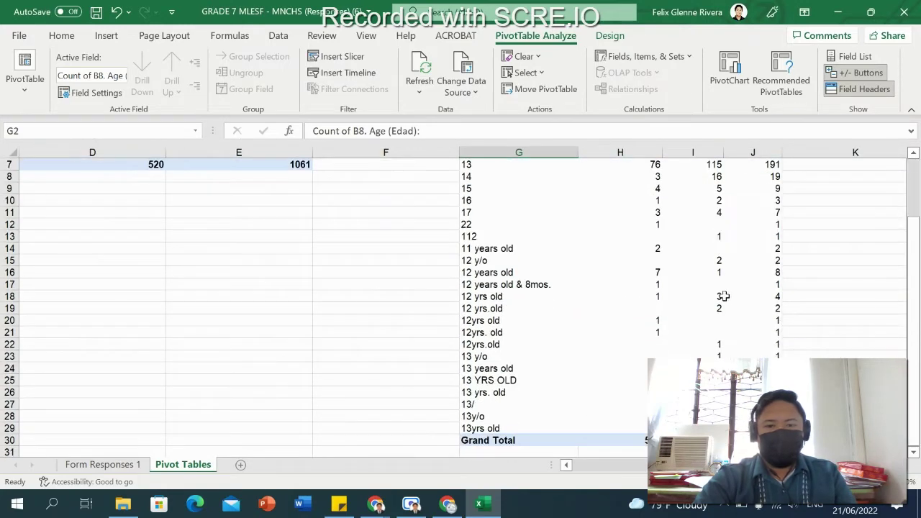
scroll(723, 296, up, 2)
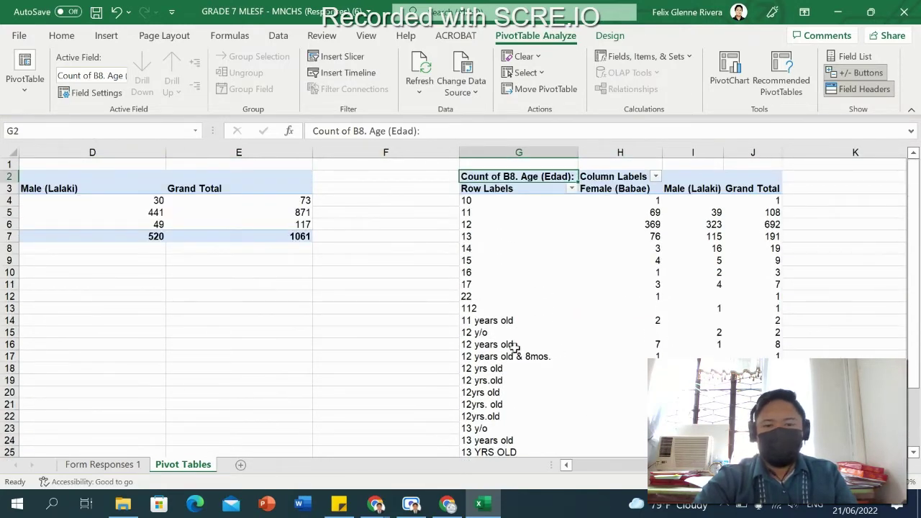
scroll(517, 342, down, 2)
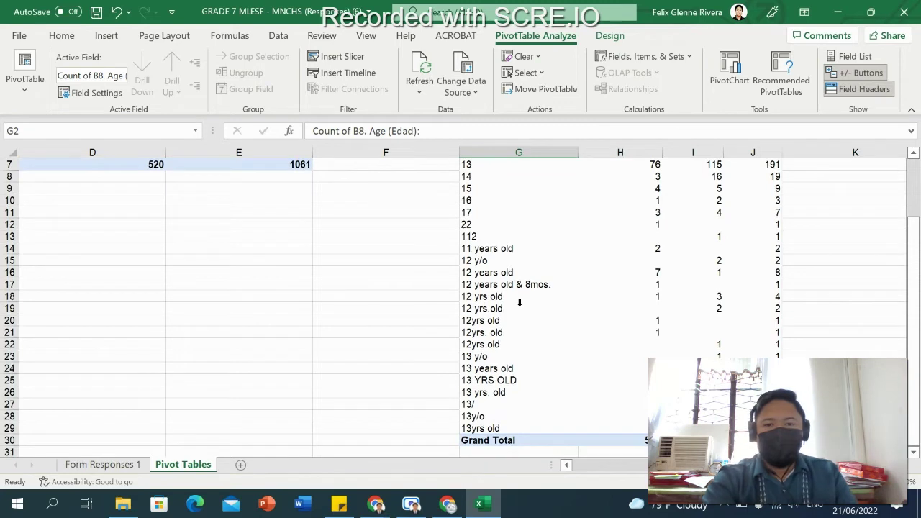
scroll(525, 303, up, 1)
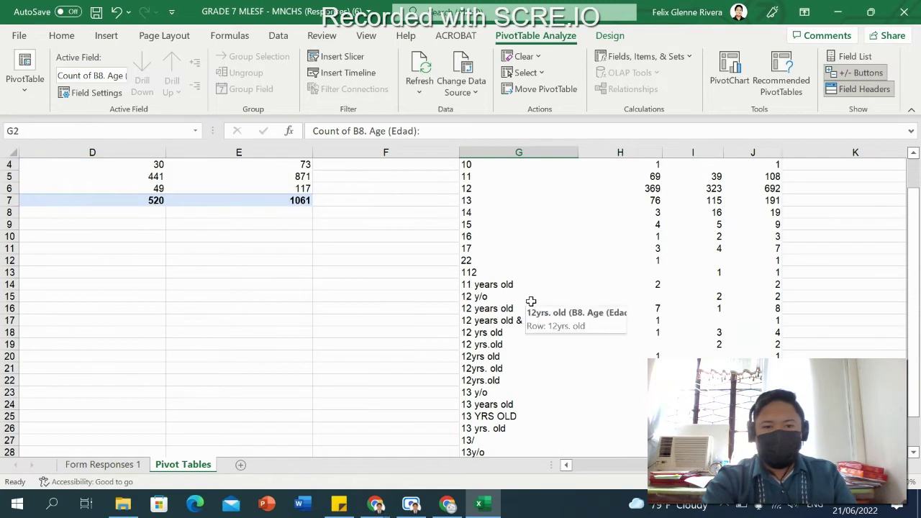
scroll(530, 301, up, 1)
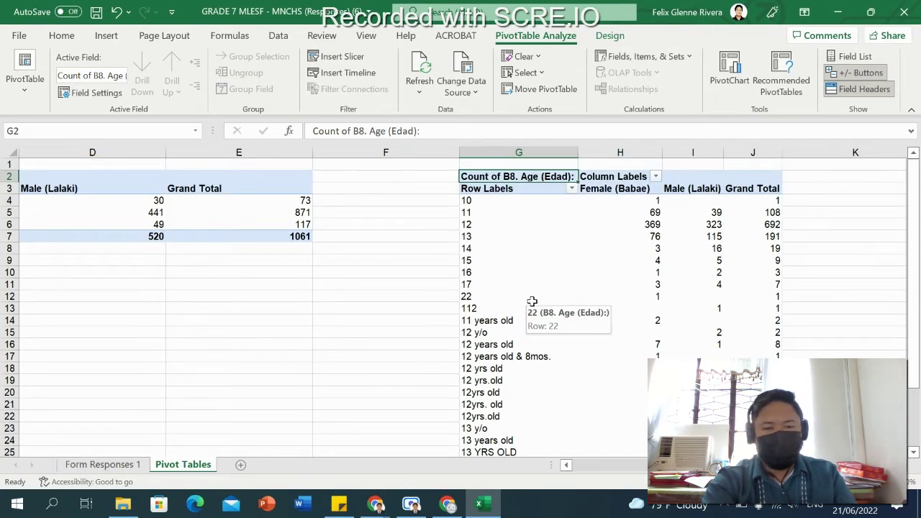
scroll(536, 306, down, 1)
scroll(551, 308, down, 2)
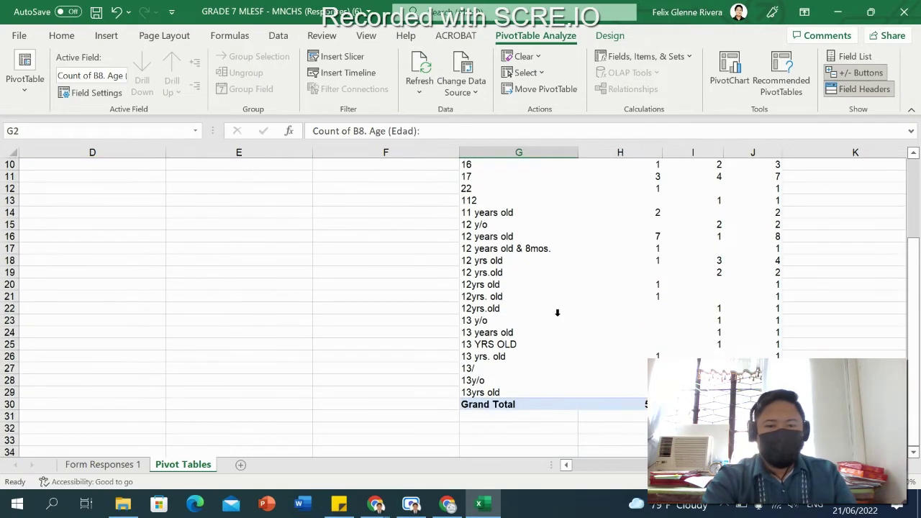
scroll(559, 313, up, 2)
scroll(748, 277, up, 1)
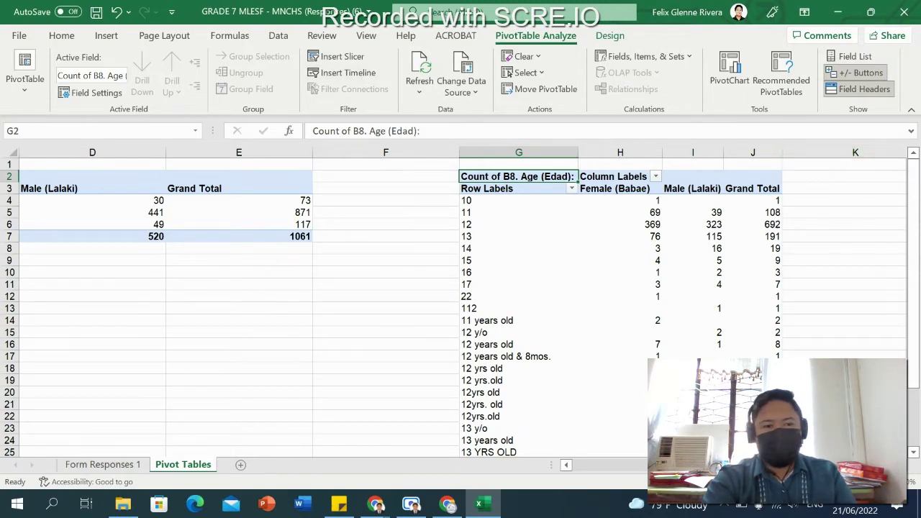
scroll(565, 174, right, 3)
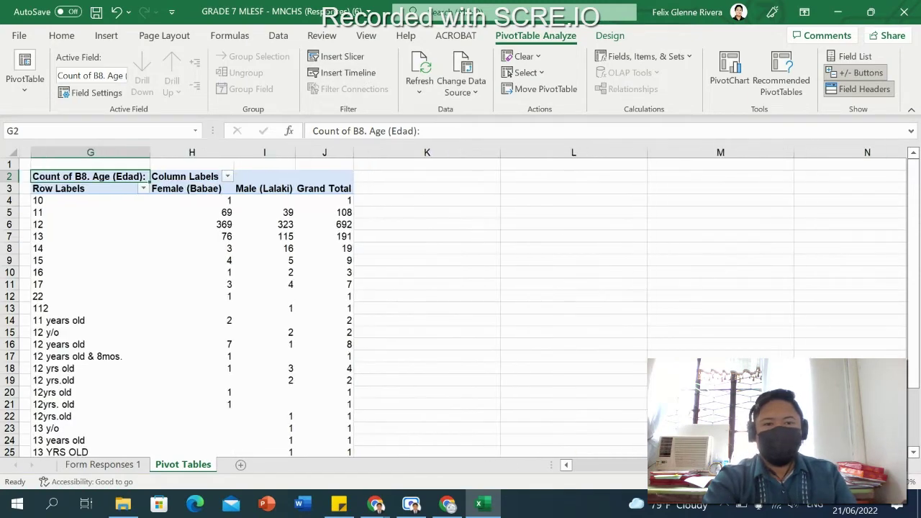
click(545, 176)
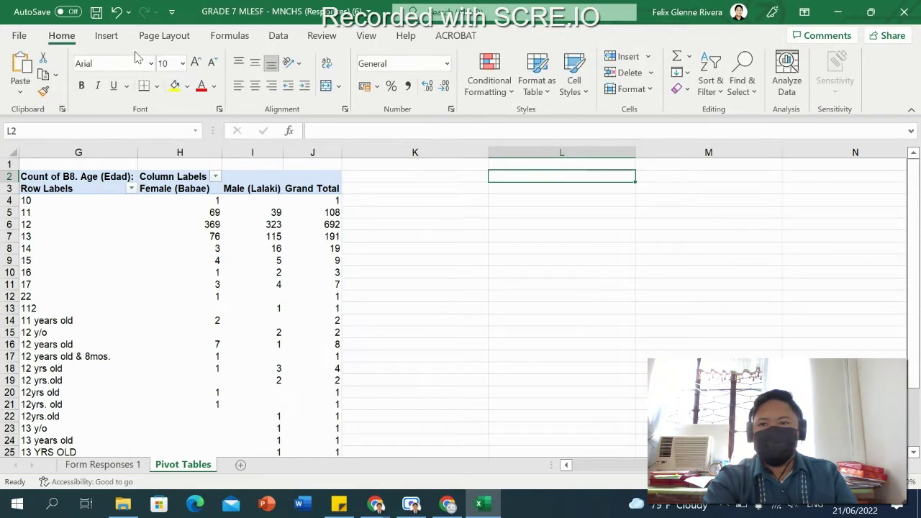
Step: Insert an empty PivotTable at L2 sourced from the Form Responses 1 data range
click(106, 36)
click(32, 86)
click(53, 115)
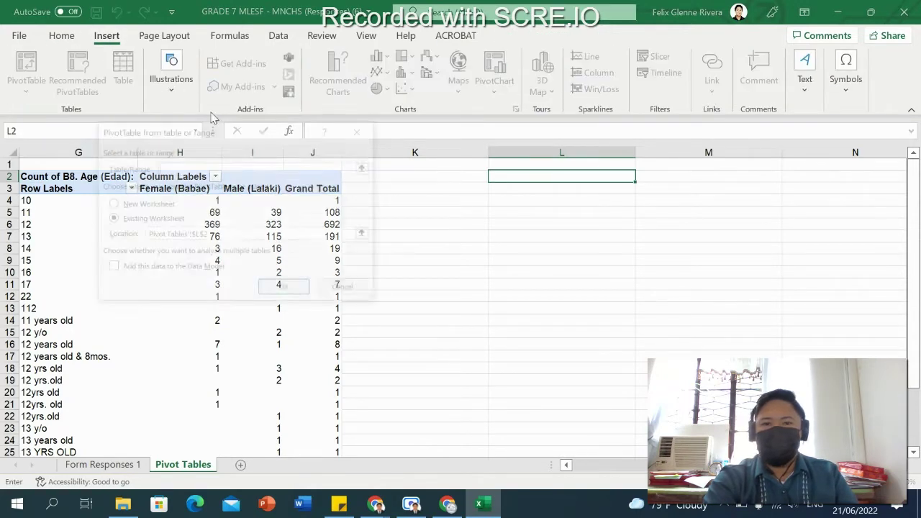
right_click(255, 167)
click(288, 210)
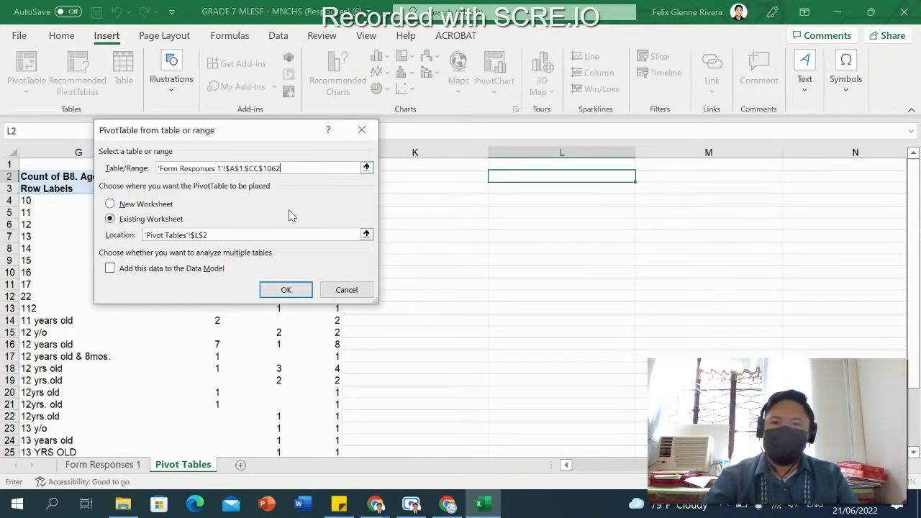
click(298, 289)
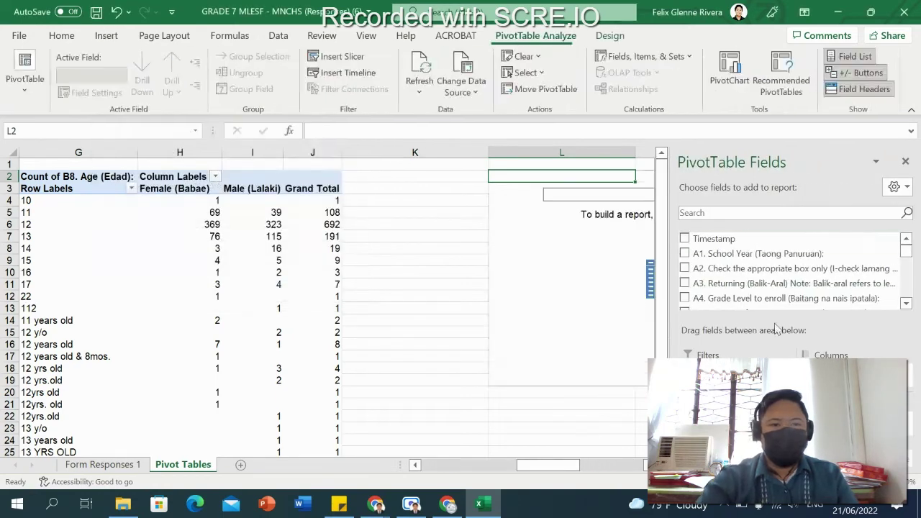
Step: Add B13. Religion (Relihiyon) to Rows and B9. Sex (Kasarian) to split counts by sex
scroll(820, 268, down, 2)
scroll(820, 269, down, 2)
scroll(821, 270, down, 1)
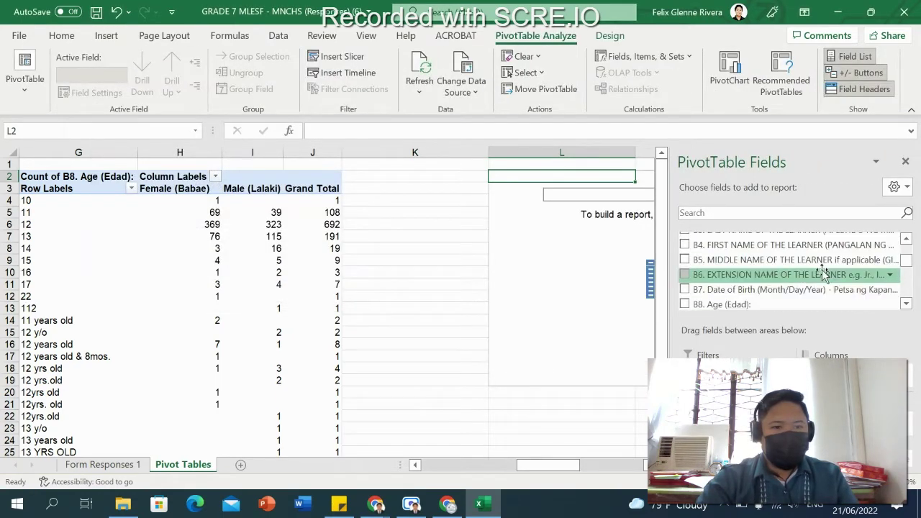
scroll(822, 273, down, 1)
scroll(822, 273, down, 2)
scroll(821, 271, down, 2)
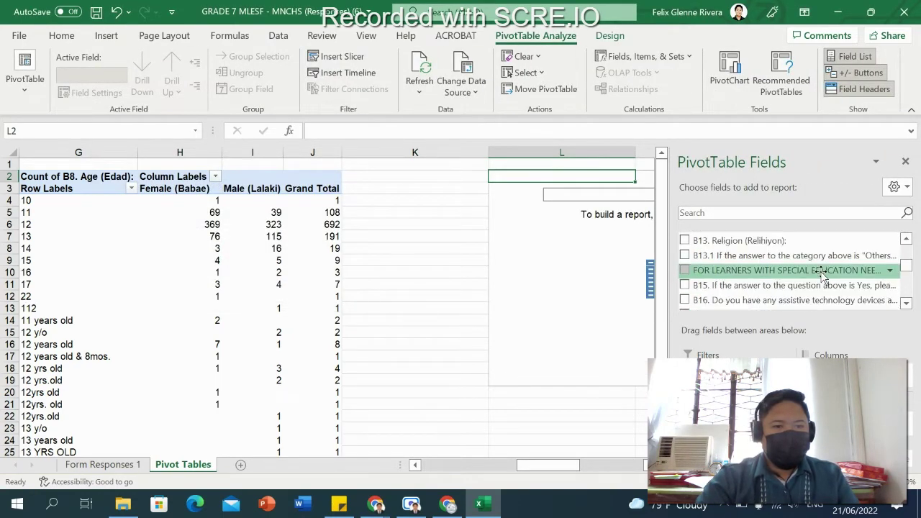
scroll(821, 273, up, 2)
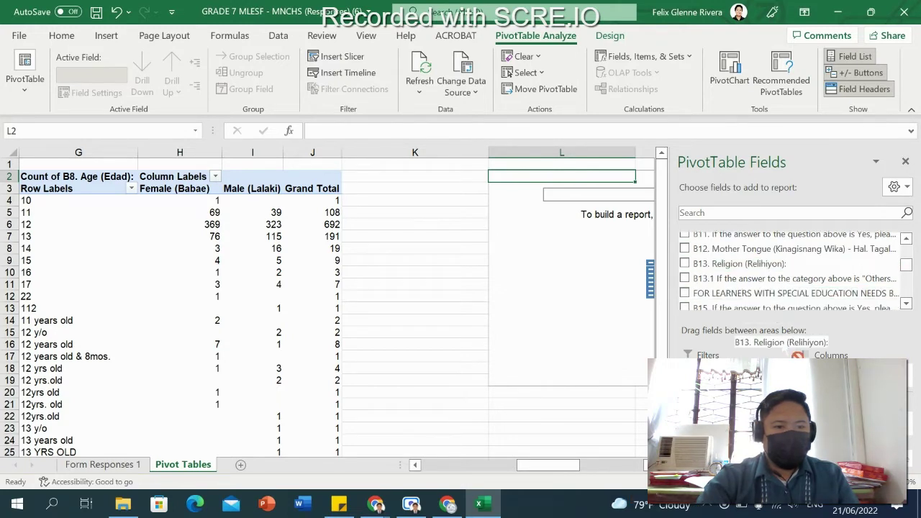
drag(791, 276, 808, 403)
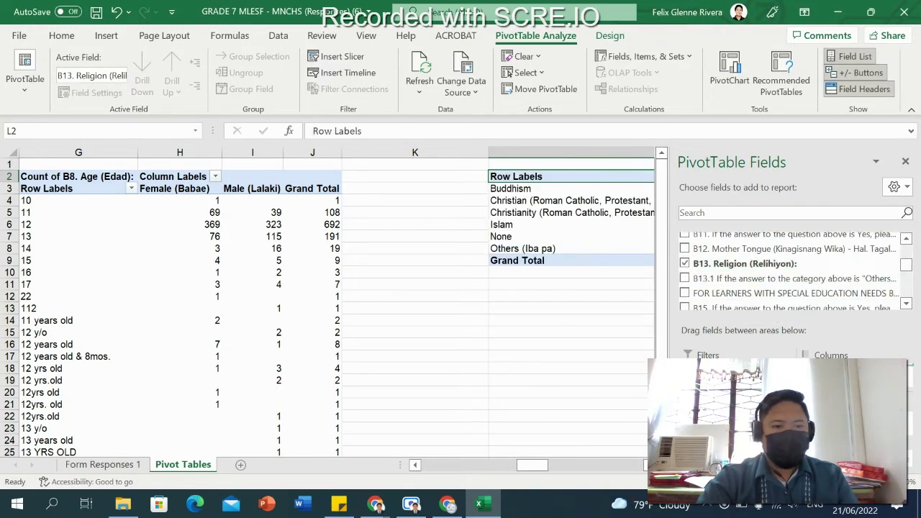
scroll(790, 273, up, 4)
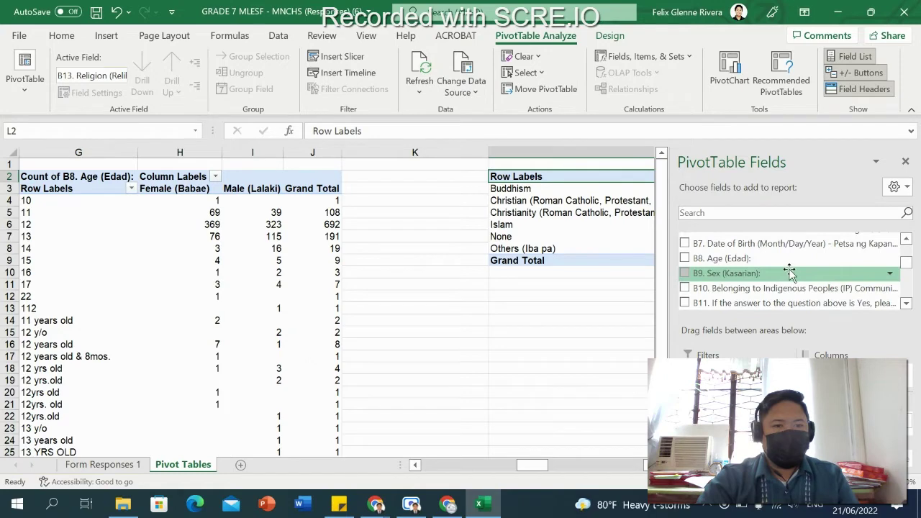
drag(784, 275, 806, 402)
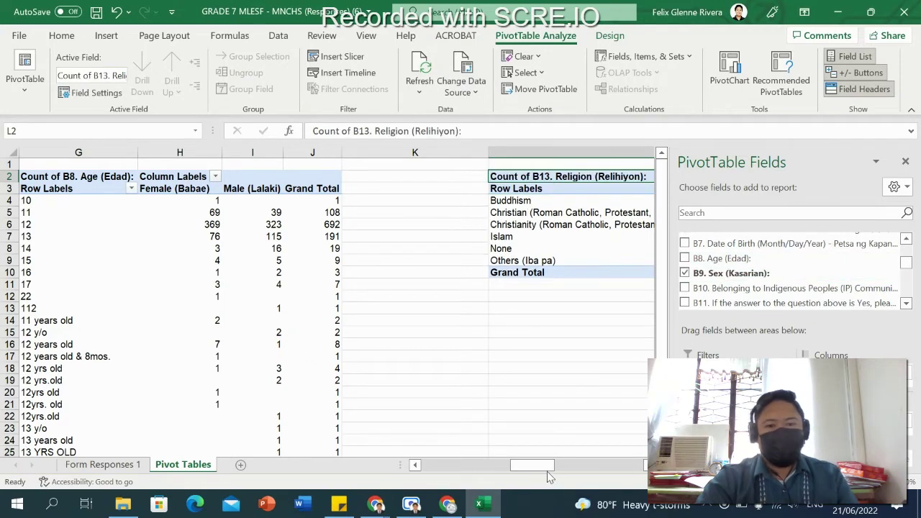
drag(550, 466, 576, 466)
click(381, 392)
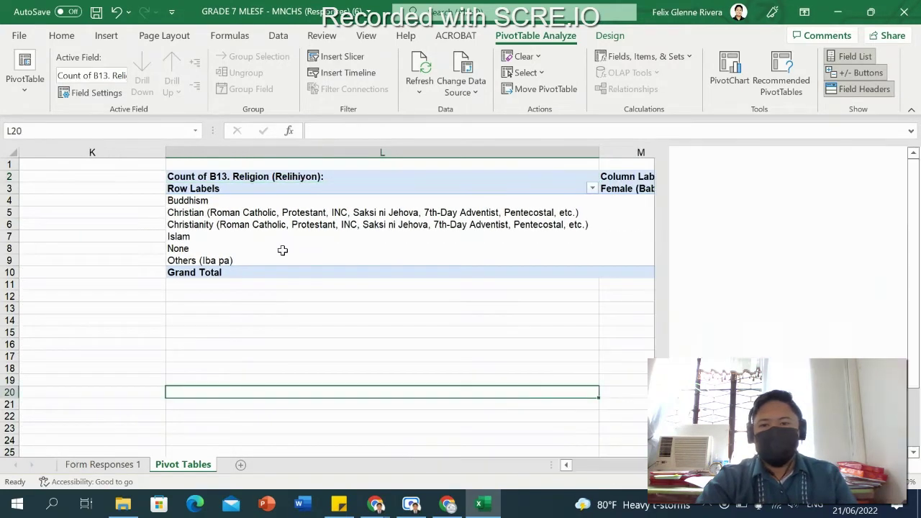
click(640, 331)
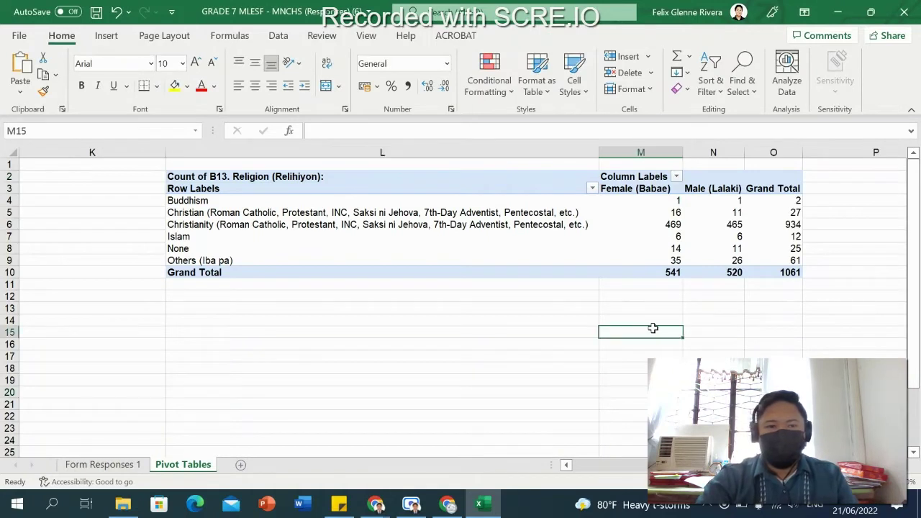
click(791, 273)
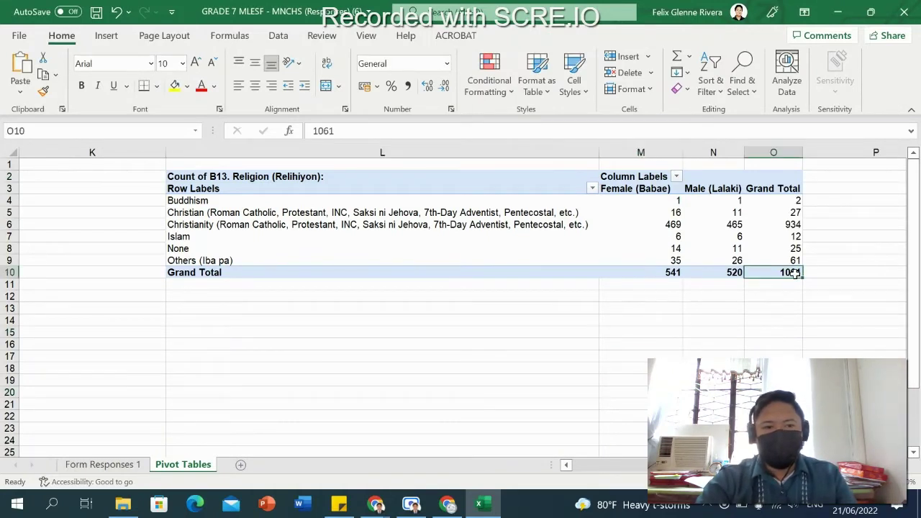
click(621, 316)
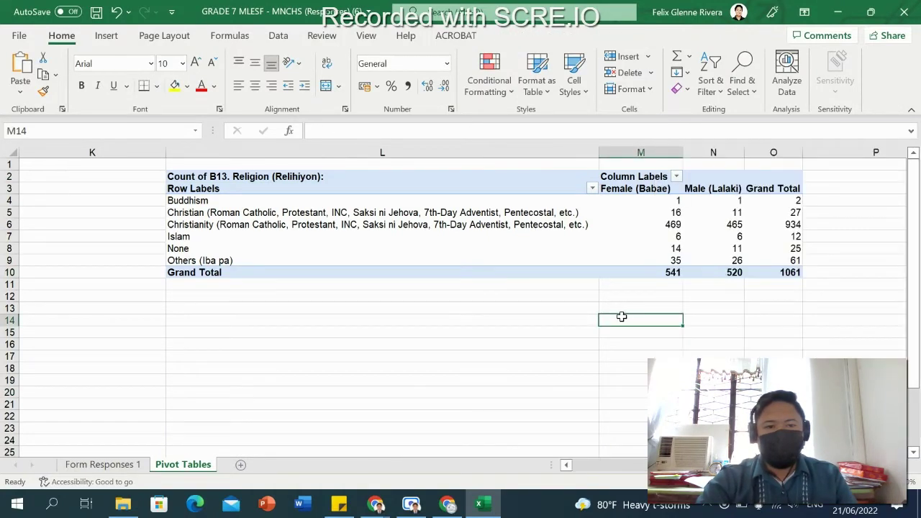
click(729, 274)
click(656, 282)
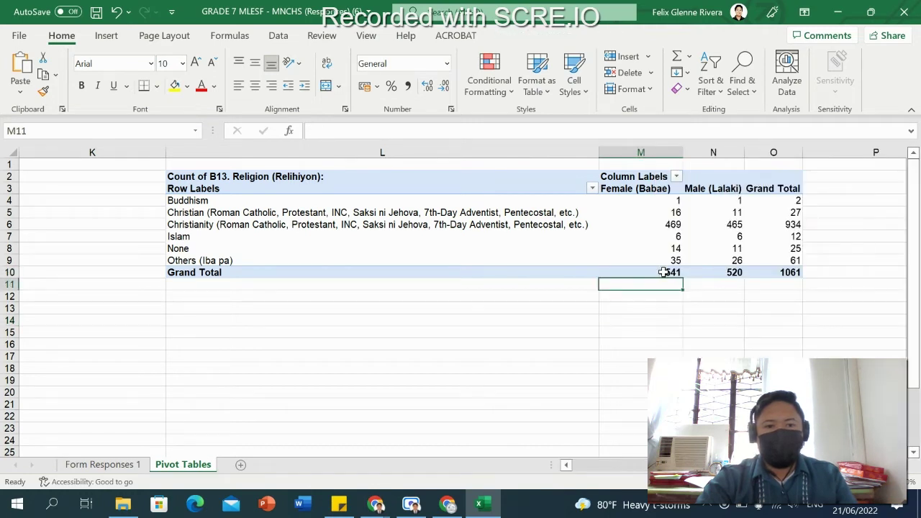
click(662, 272)
click(904, 160)
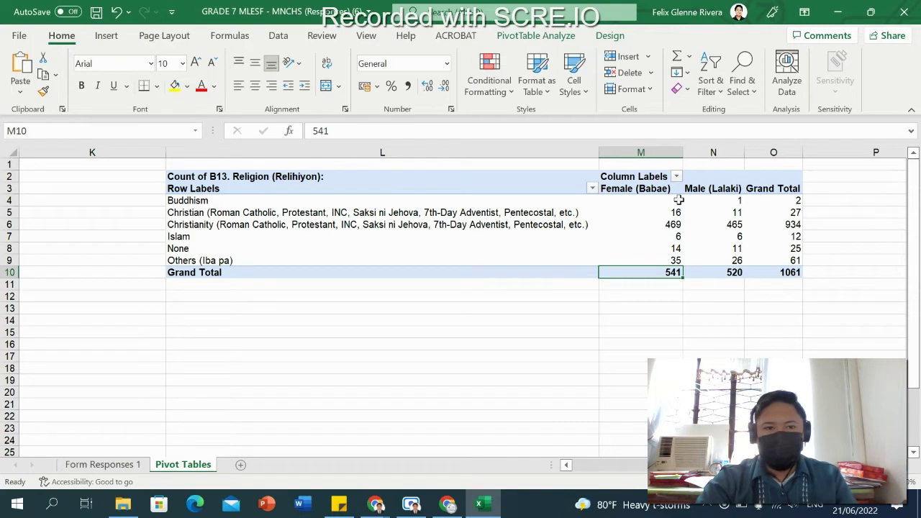
click(791, 202)
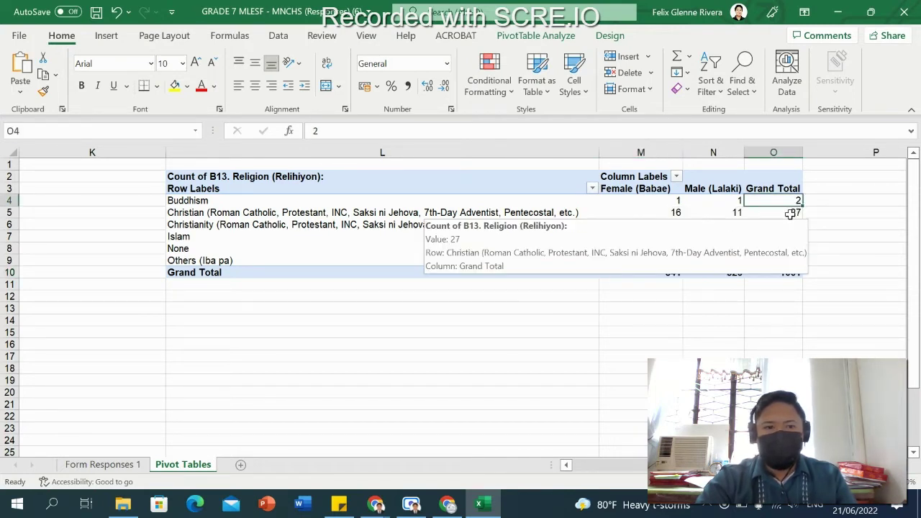
click(789, 213)
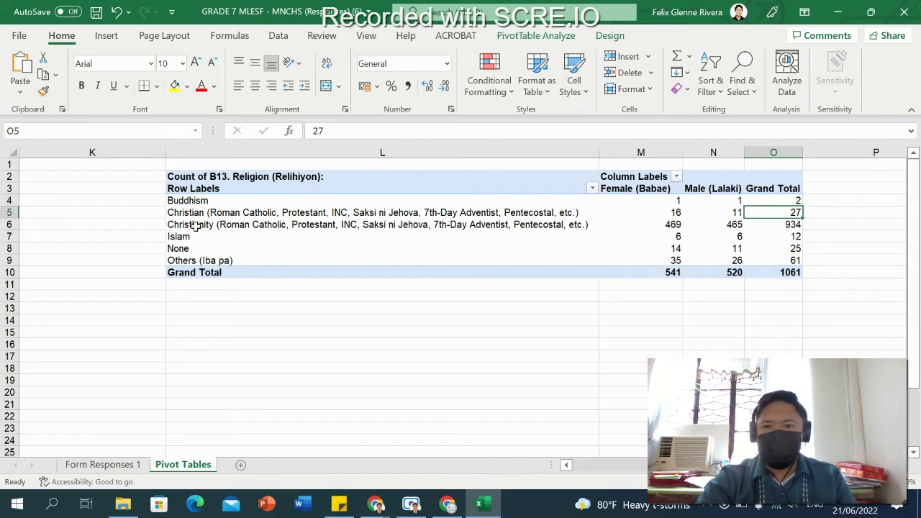
click(253, 214)
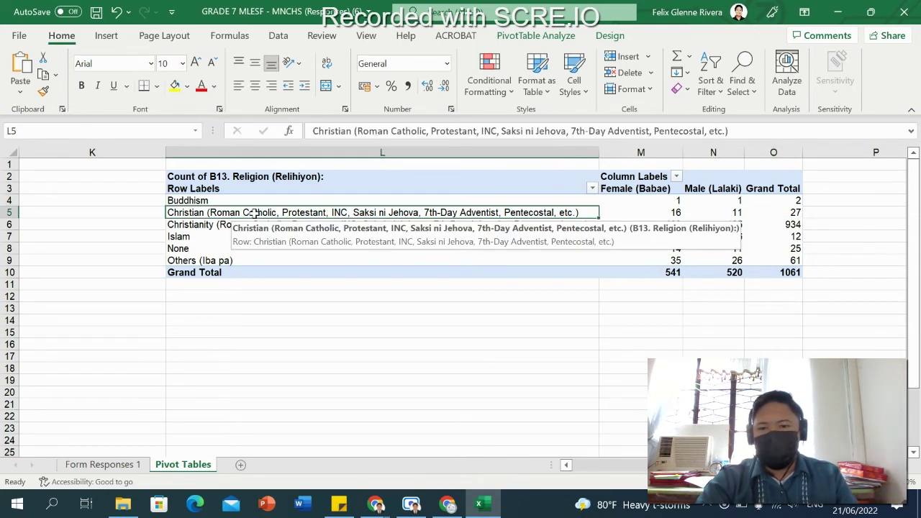
click(216, 225)
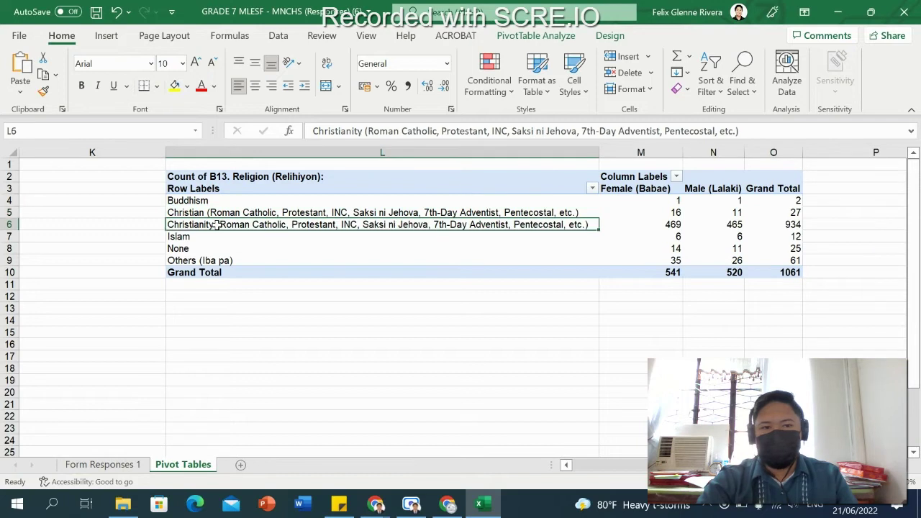
drag(784, 214, 784, 224)
click(785, 215)
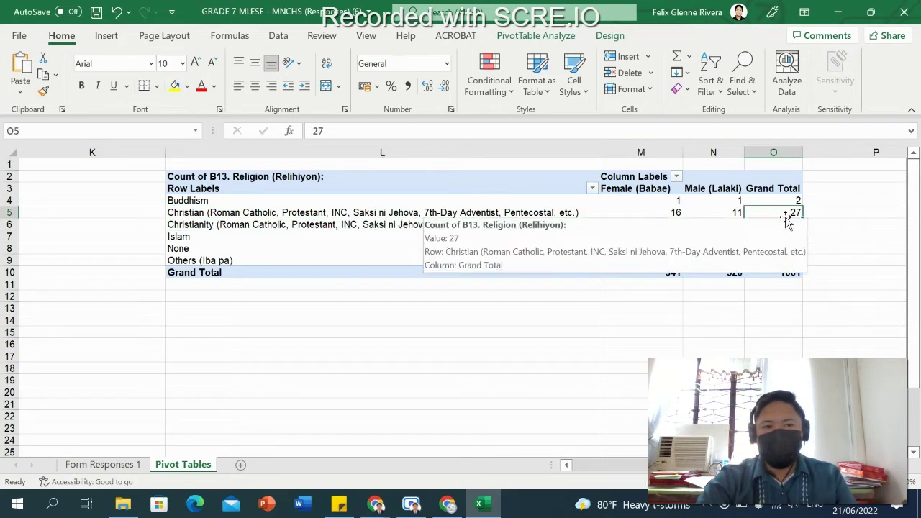
click(781, 224)
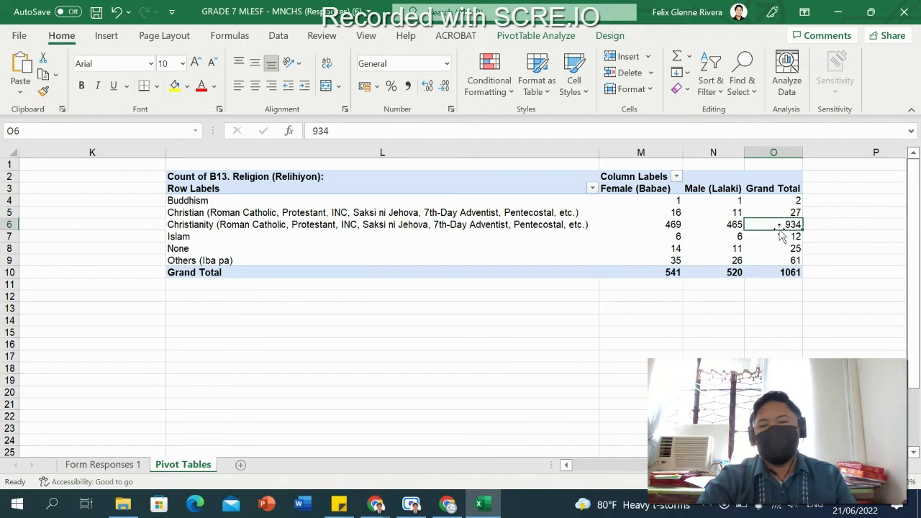
click(714, 213)
click(720, 224)
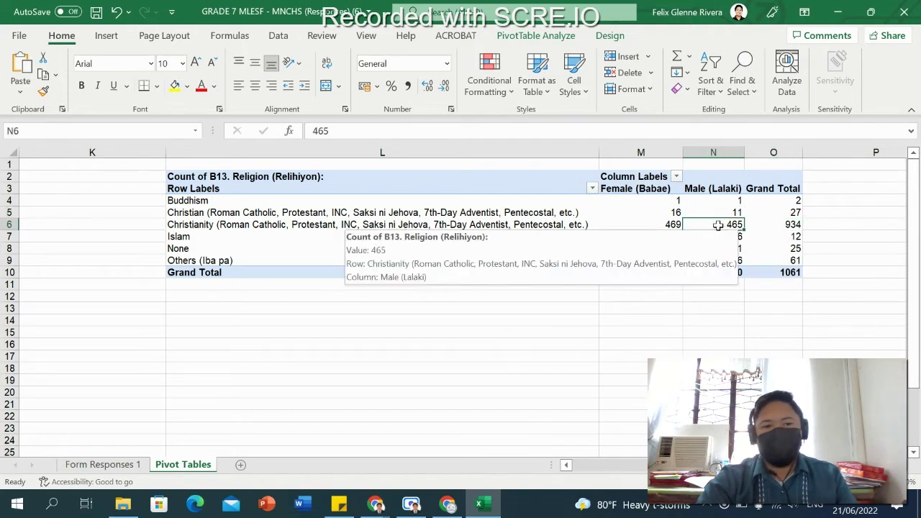
click(669, 216)
click(665, 223)
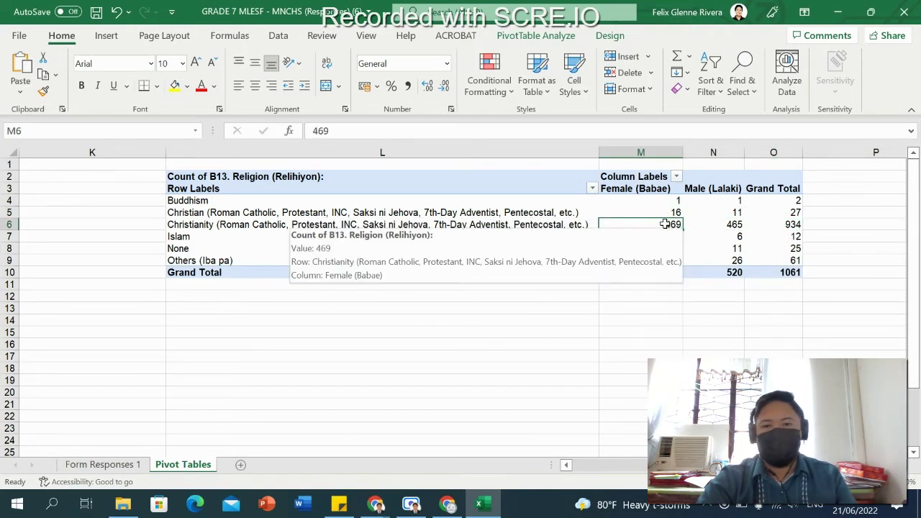
click(784, 236)
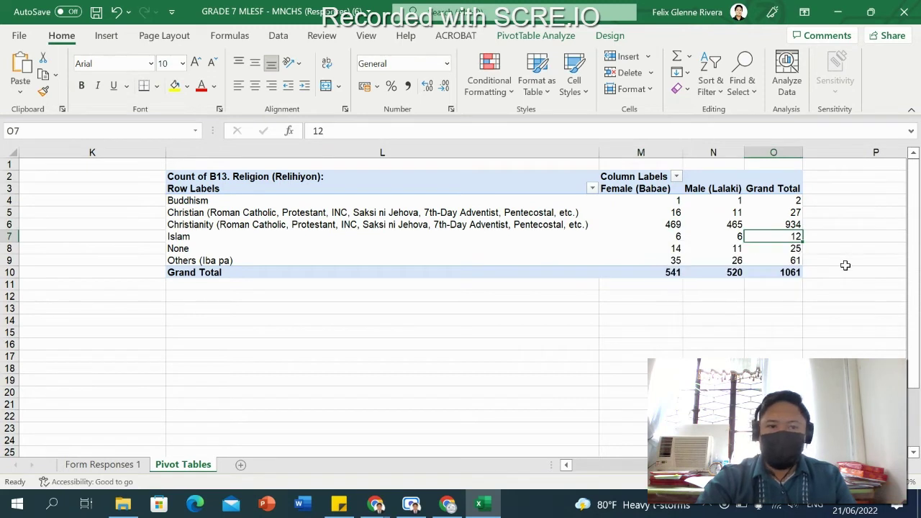
click(786, 249)
click(788, 263)
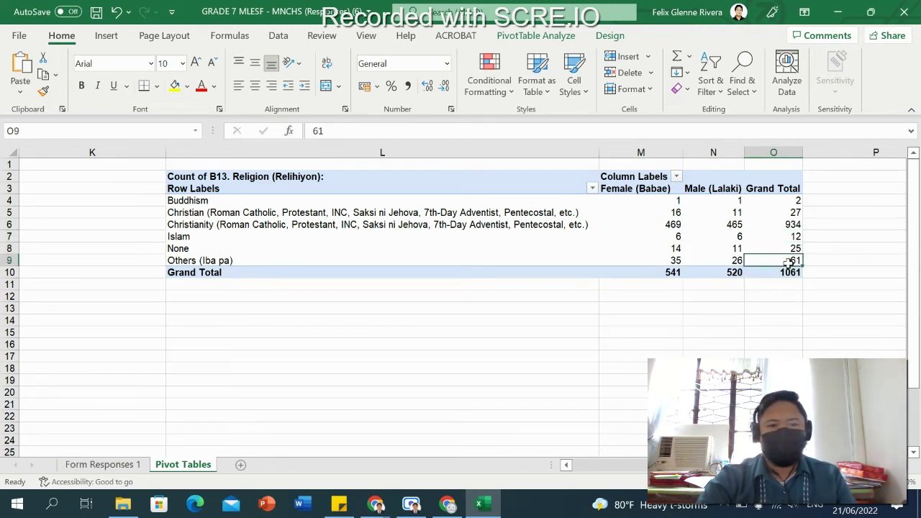
click(772, 306)
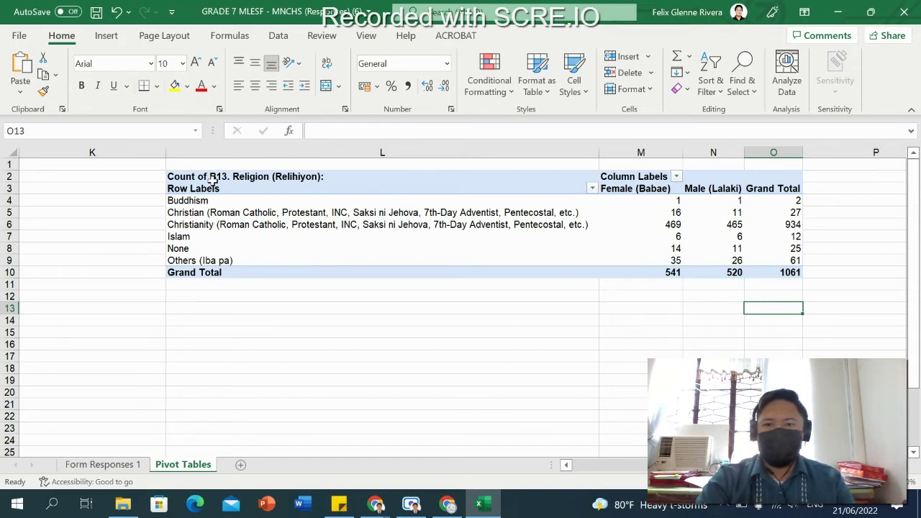
Step: Insert a 2-D Clustered Column PivotChart from the selected religion-by-sex pivot L2:O10
drag(216, 177, 791, 273)
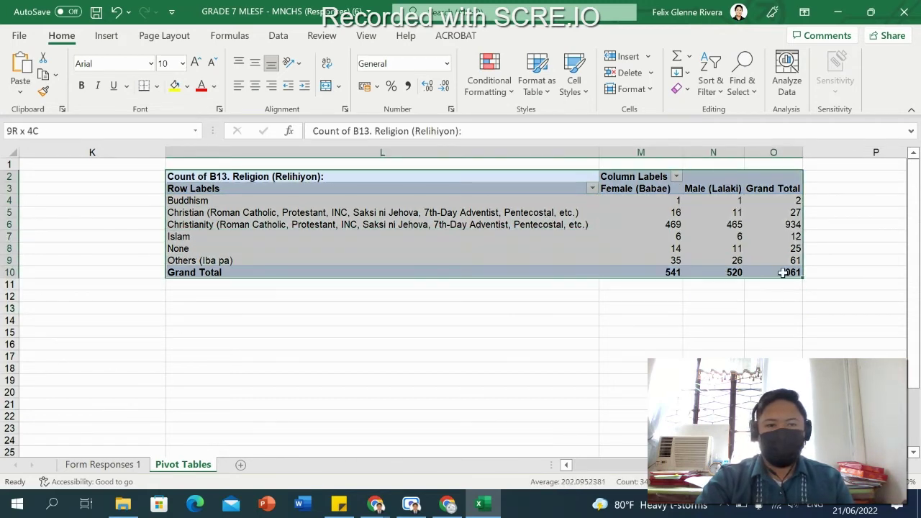
click(107, 37)
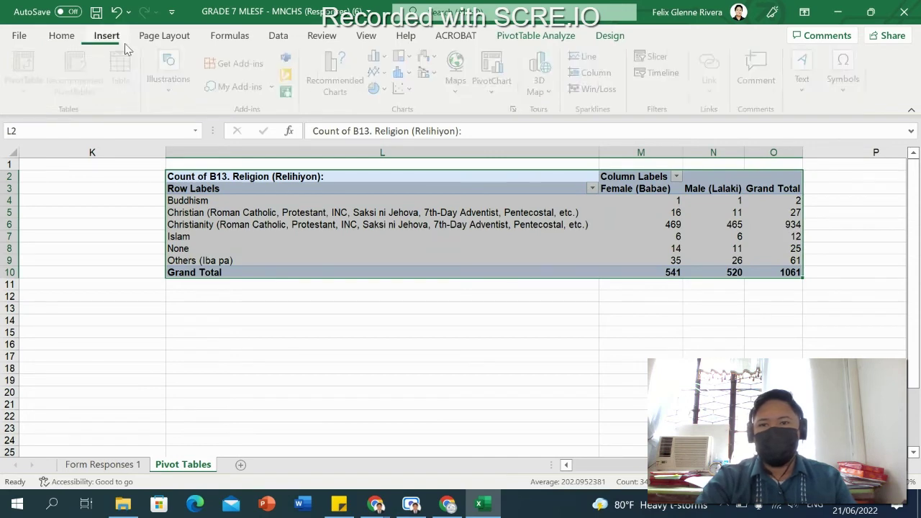
click(379, 57)
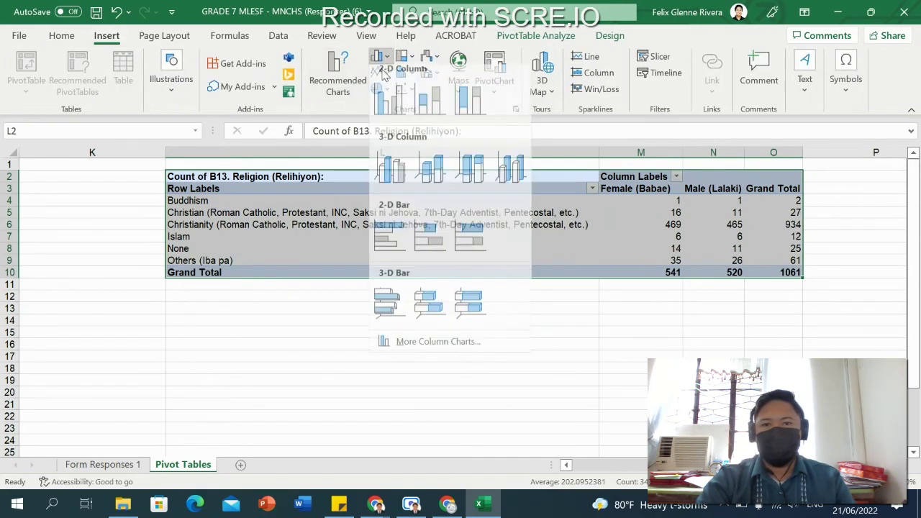
click(400, 121)
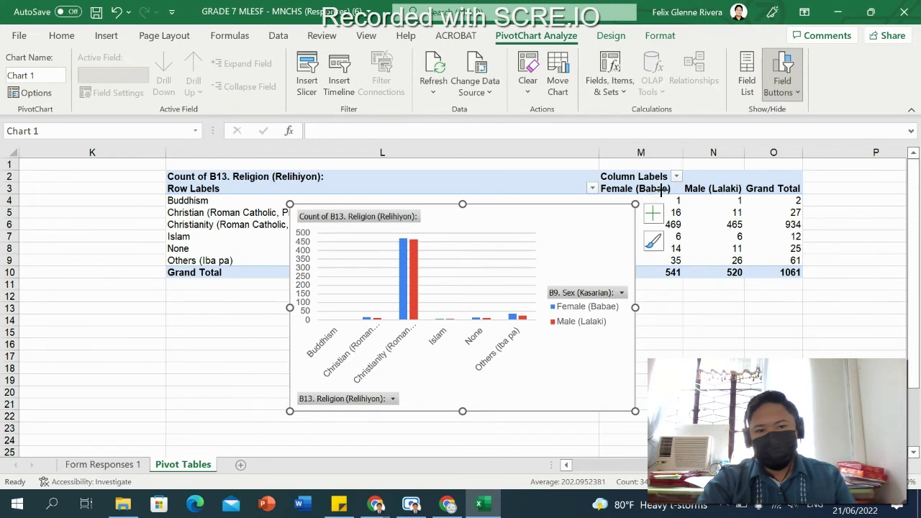
Step: Enlarge the PivotChart so its religion labels read clearly
mouse_move(634, 205)
mouse_down()
mouse_move(673, 179)
mouse_move(691, 179)
mouse_up()
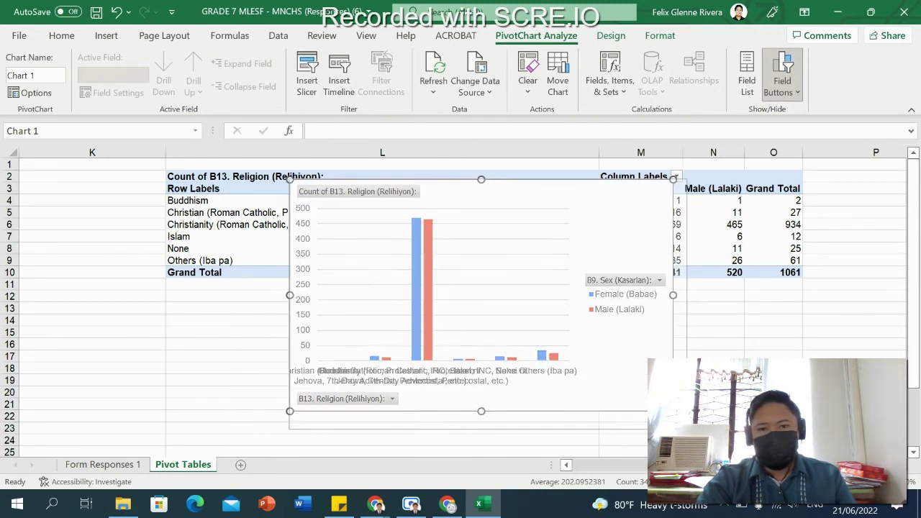
drag(480, 410, 490, 436)
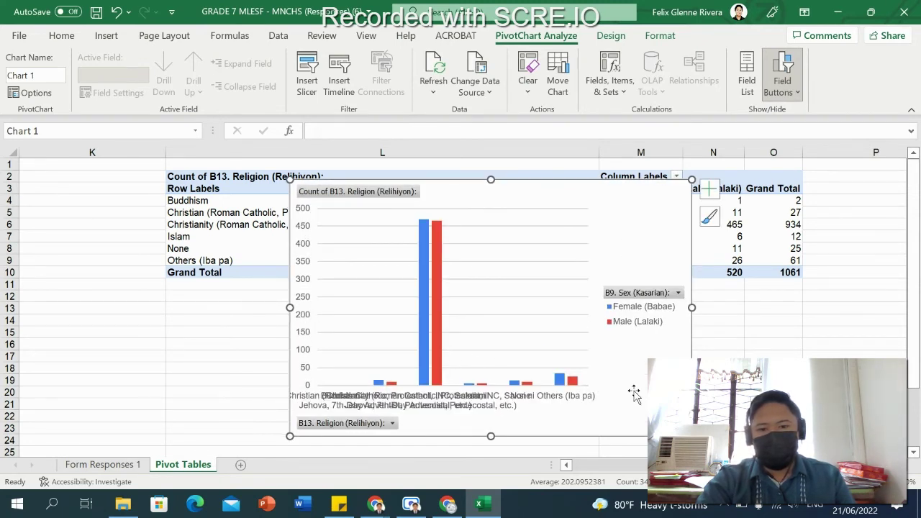
drag(289, 436, 246, 452)
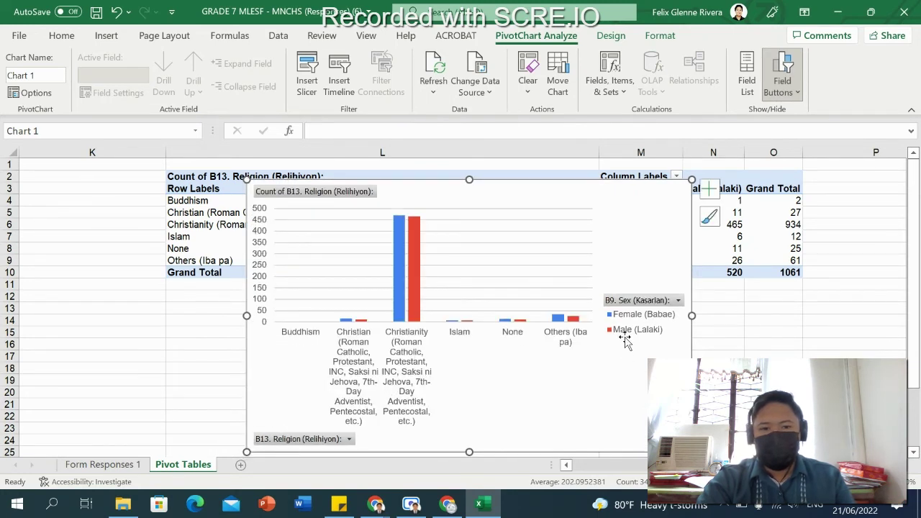
Step: Inspect the Male (Lalaki) and Female (Babae) series, then switch to the Google Sheets responses
click(413, 288)
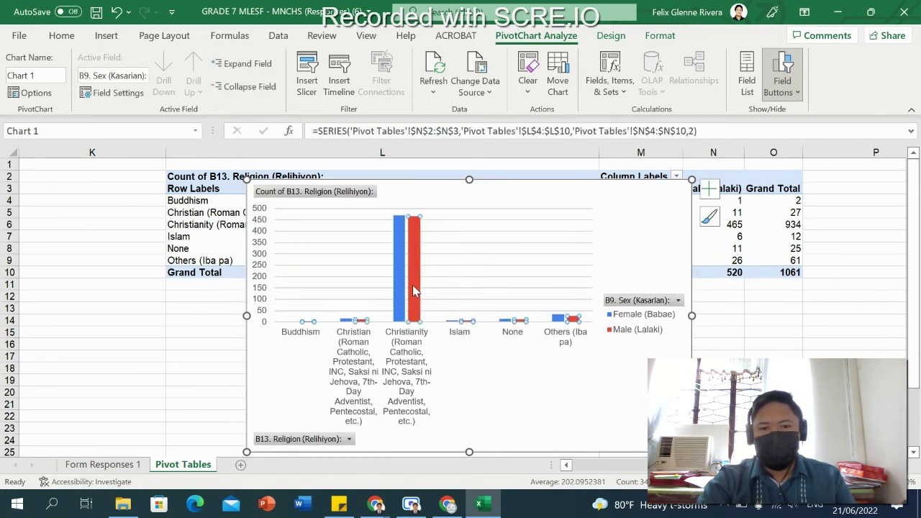
click(402, 286)
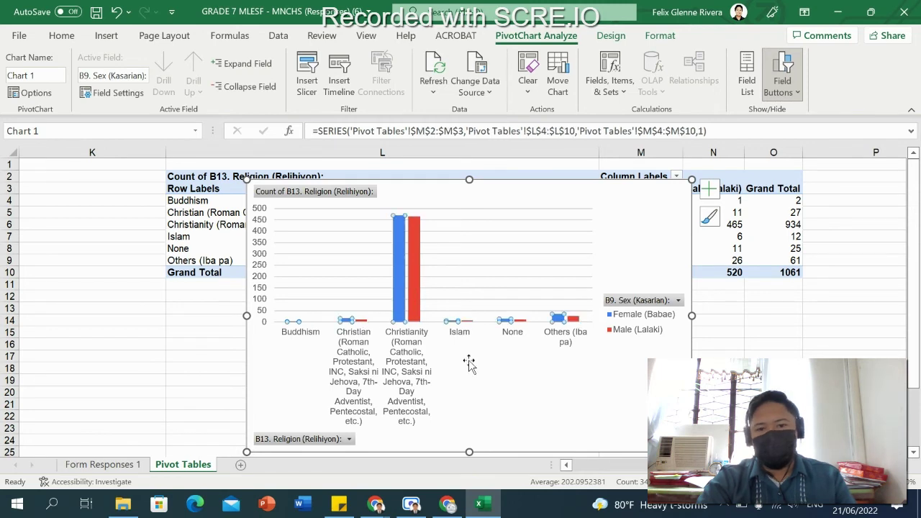
click(472, 386)
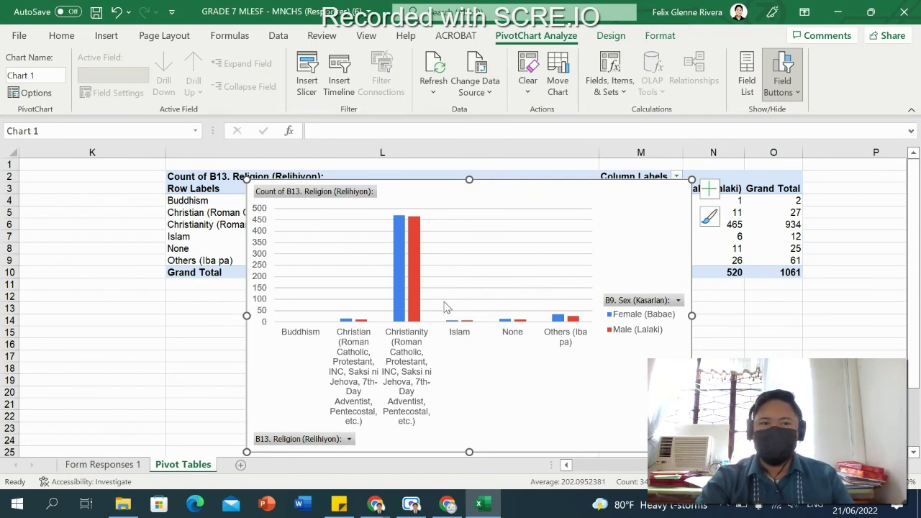
key(alt+Tab)
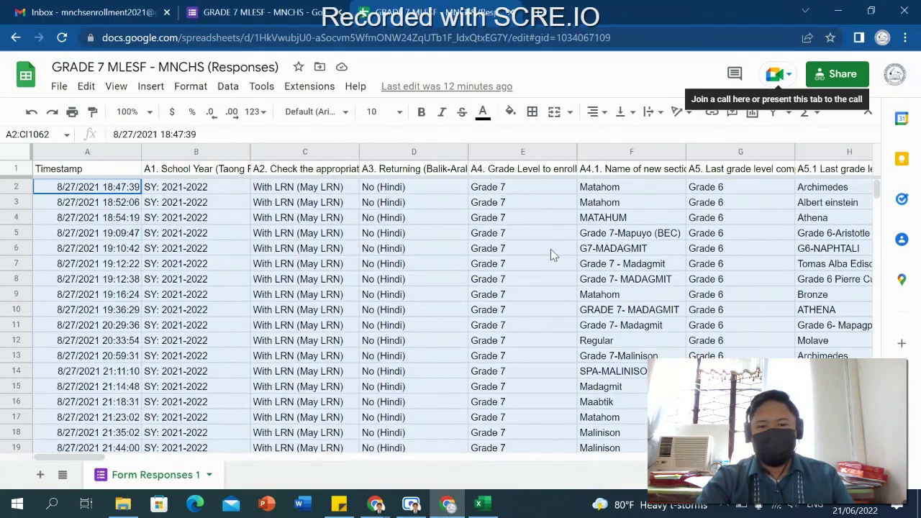
click(411, 503)
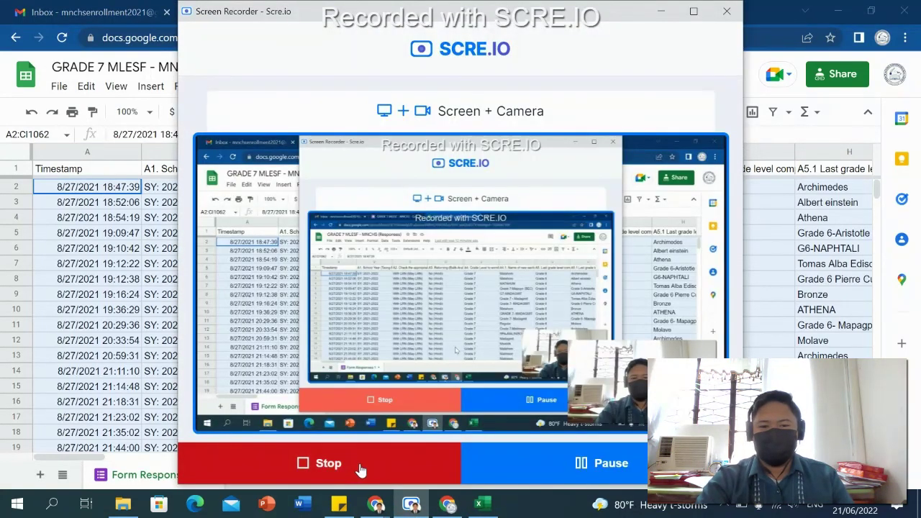